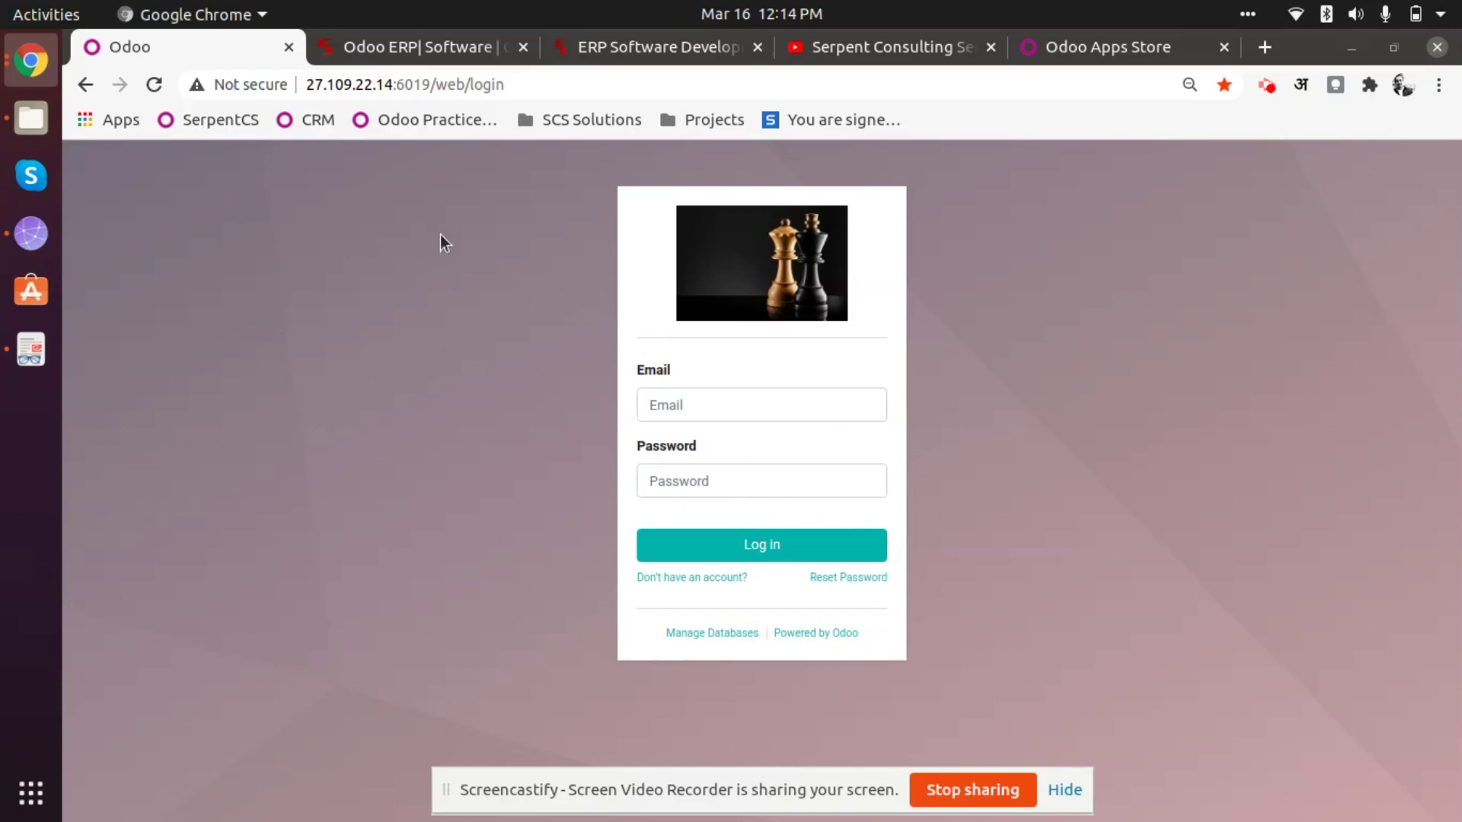
Switch from the Odoo login page to the serpentcs.com website.
{"action": "left_click", "coordinate": [442, 52]}
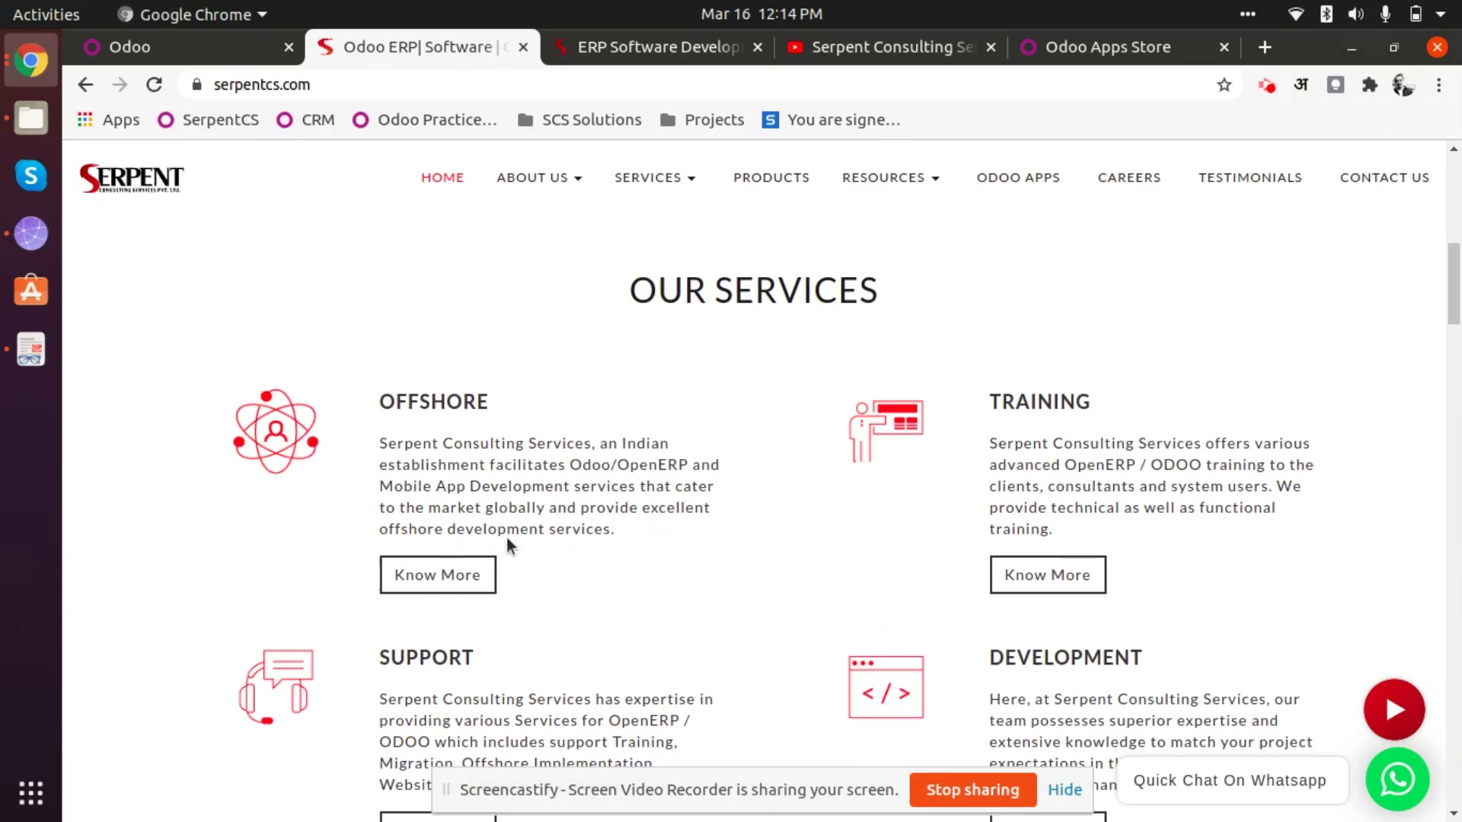
Return to the top of serpentcs.com, then view Serpent's 461 apps on the Odoo Apps Store.
{"action": "scroll", "coordinate": [624, 545], "scroll_direction": "up", "scroll_amount": 10}
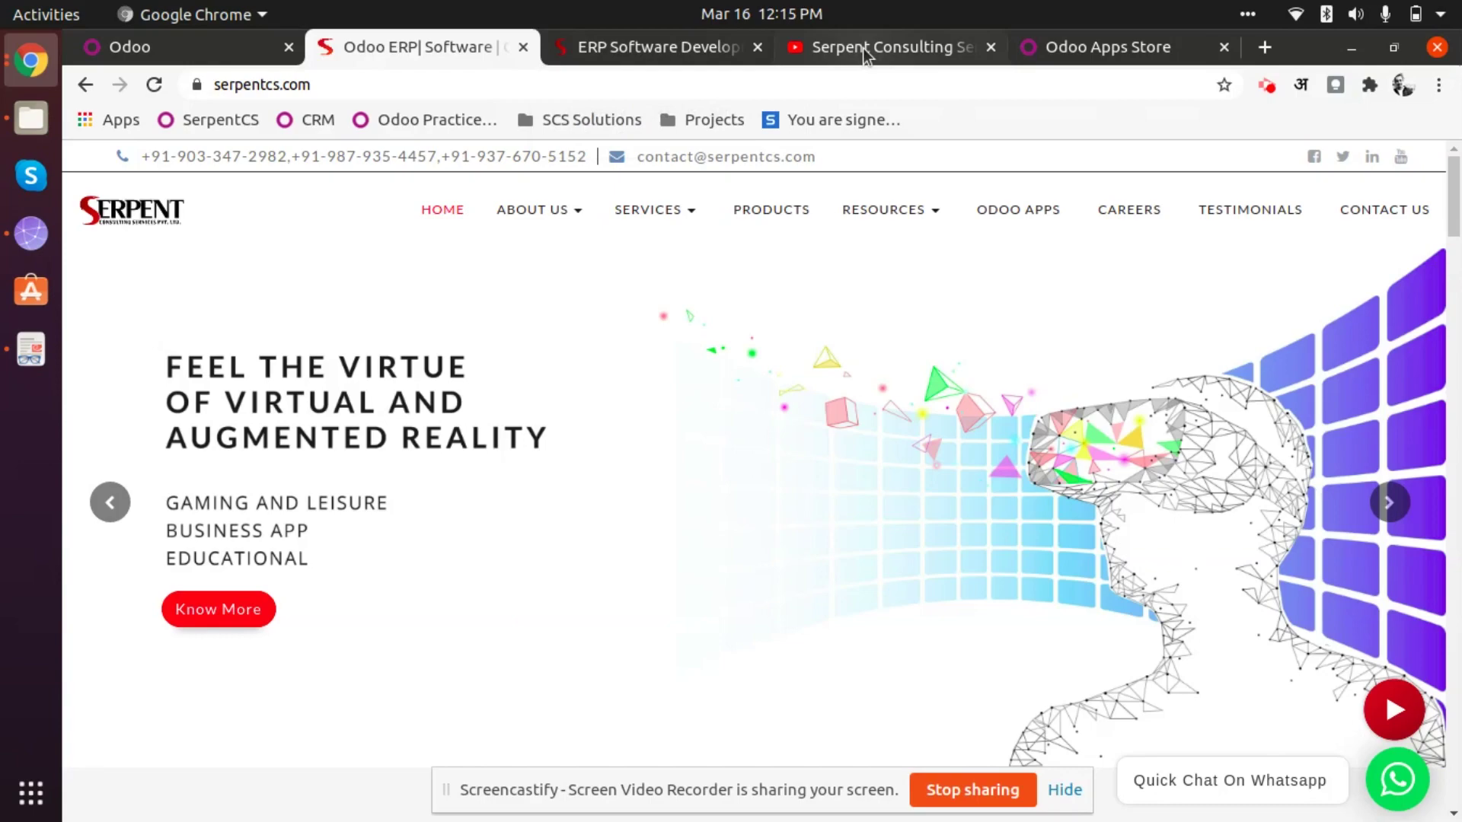
{"action": "left_click", "coordinate": [1113, 48]}
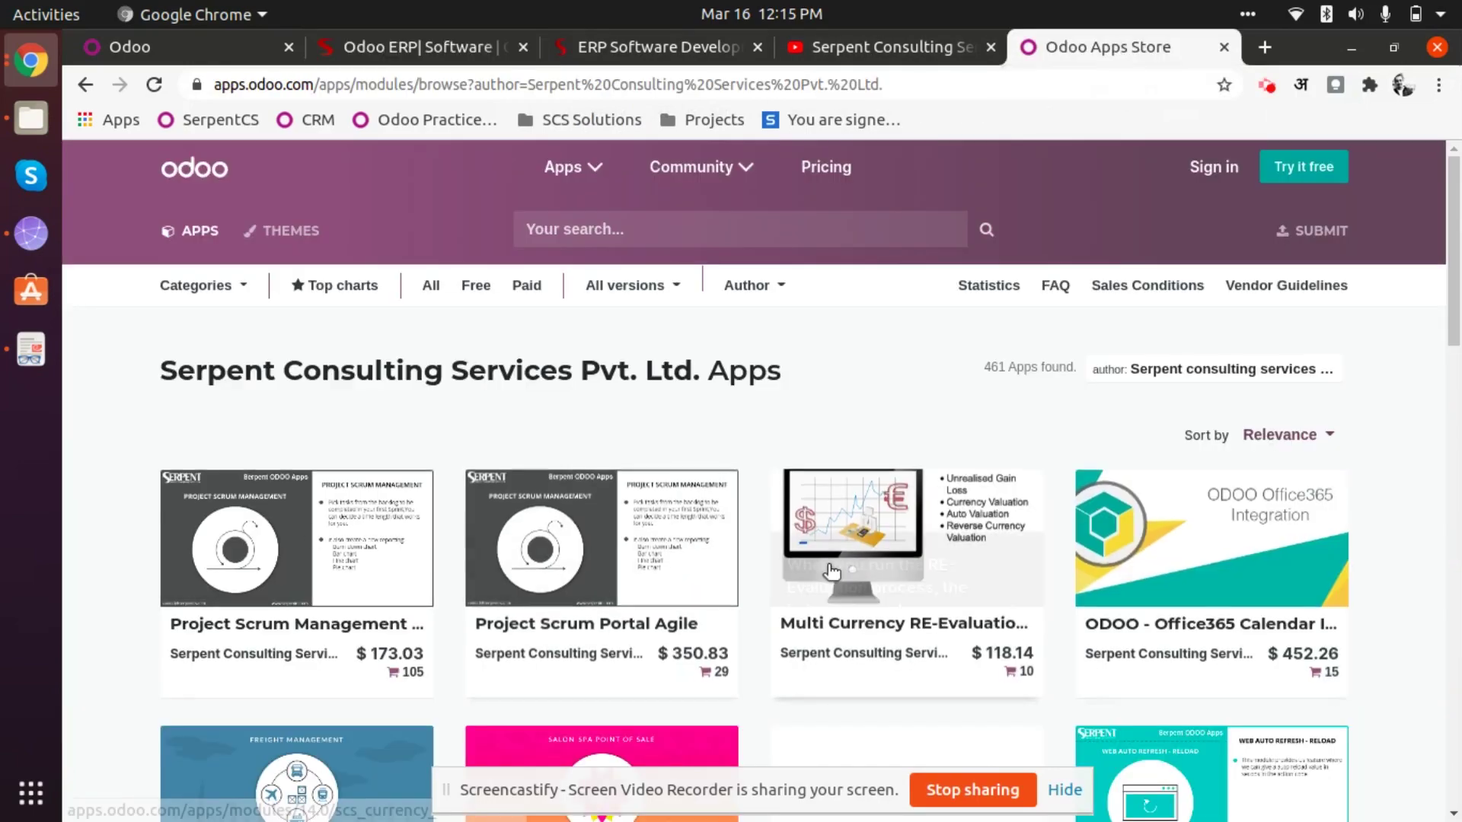
{"action": "scroll", "coordinate": [832, 571], "scroll_direction": "down", "scroll_amount": 6}
{"action": "scroll", "coordinate": [803, 602], "scroll_direction": "up", "scroll_amount": 2}
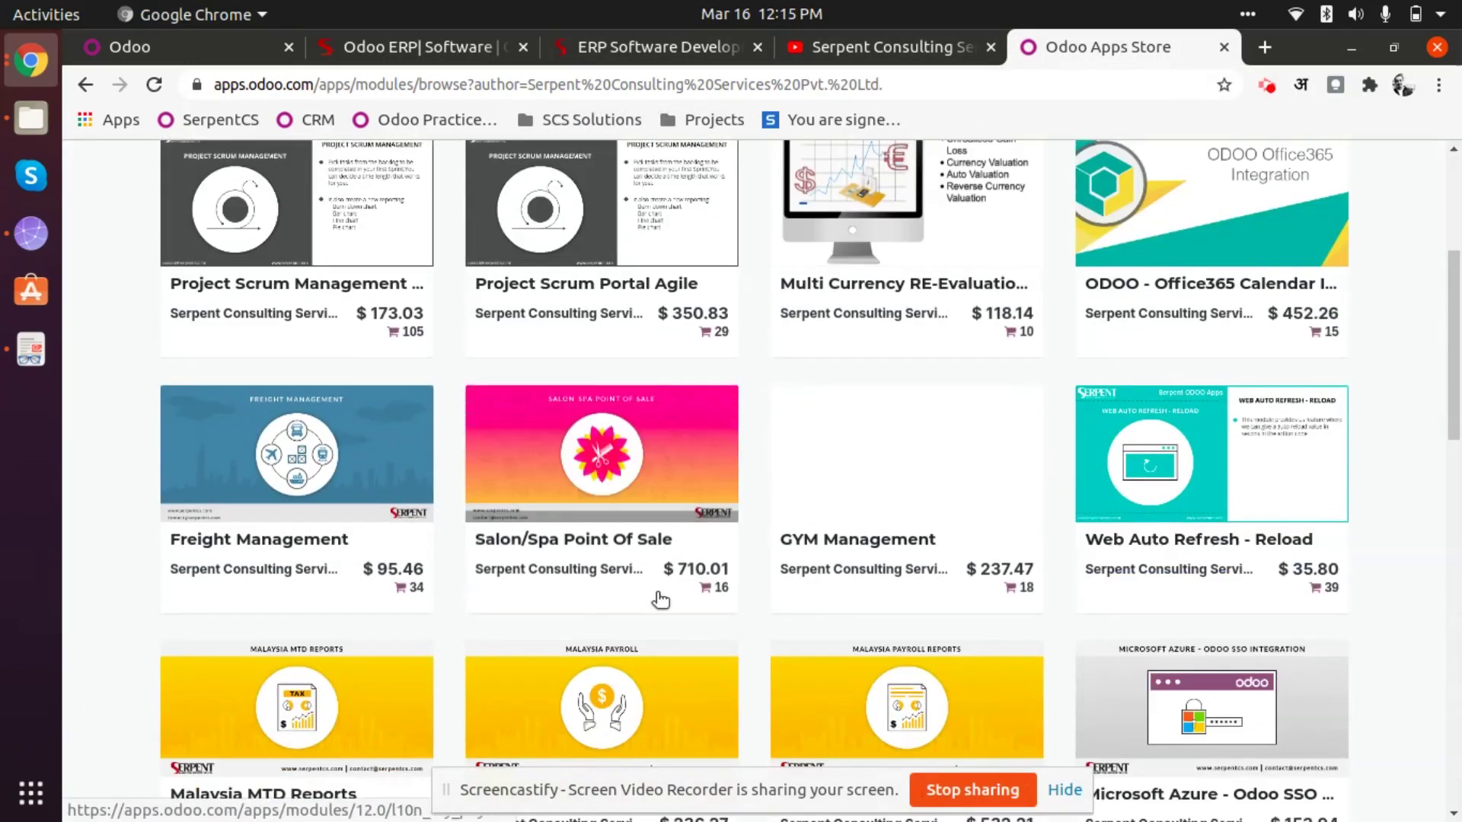
{"action": "scroll", "coordinate": [660, 600], "scroll_direction": "down", "scroll_amount": 4}
{"action": "scroll", "coordinate": [684, 629], "scroll_direction": "up", "scroll_amount": 8}
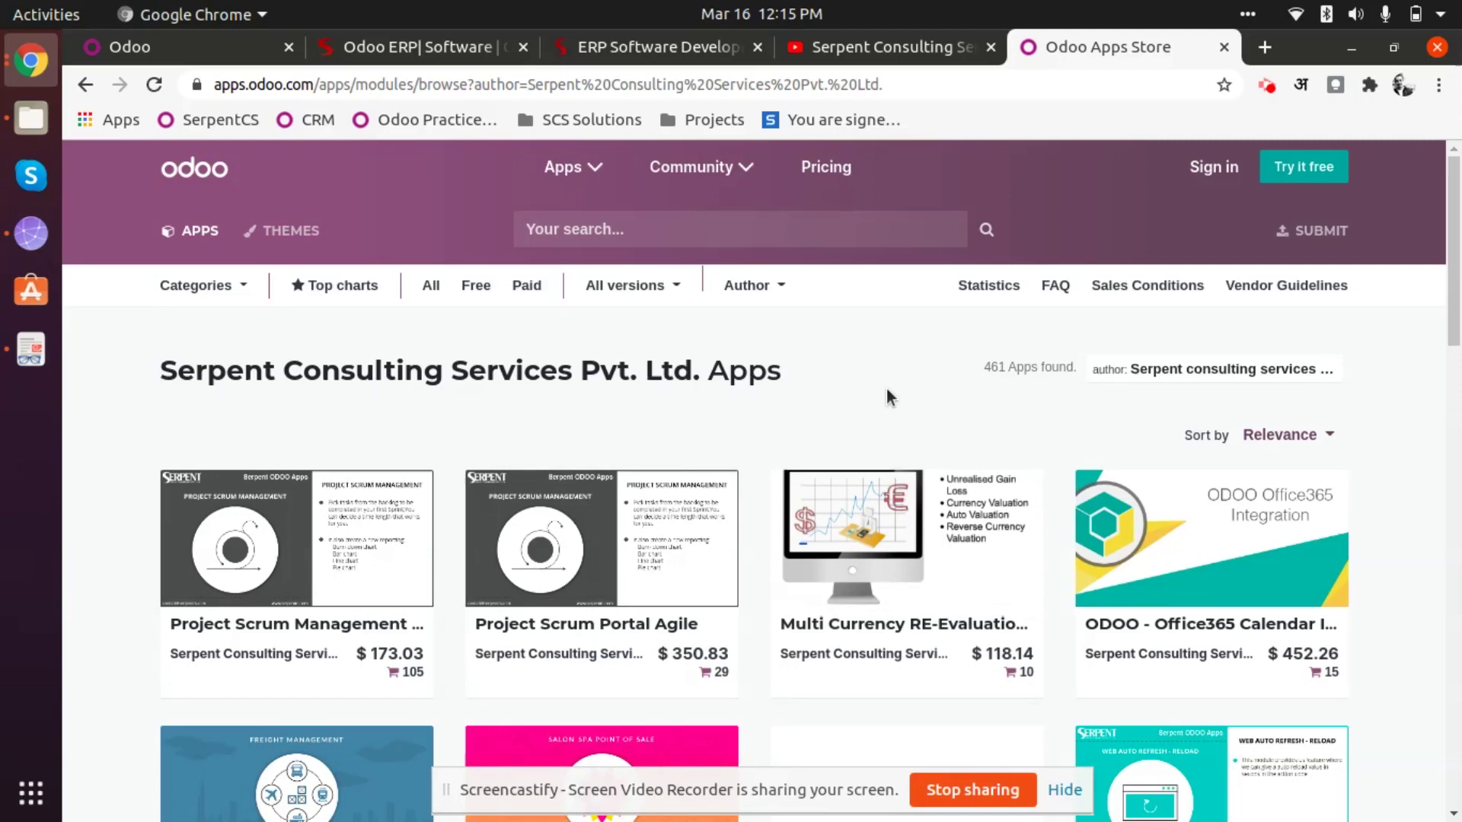
{"action": "scroll", "coordinate": [761, 533], "scroll_direction": "down", "scroll_amount": 2}
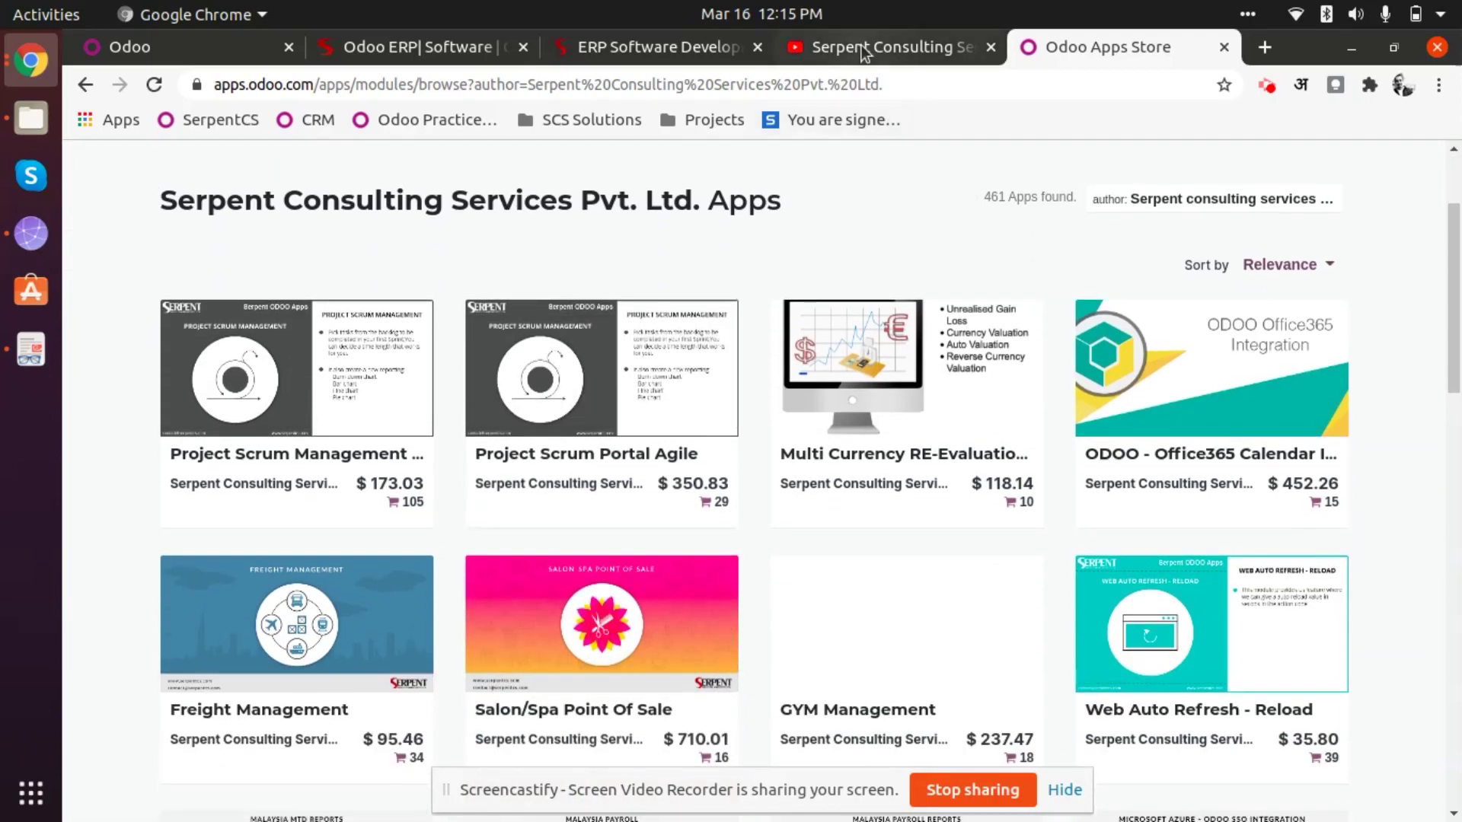
Look through Serpent Consulting's YouTube playlists, then go to the serpentcs.in Odoo products page.
{"action": "left_click", "coordinate": [866, 47]}
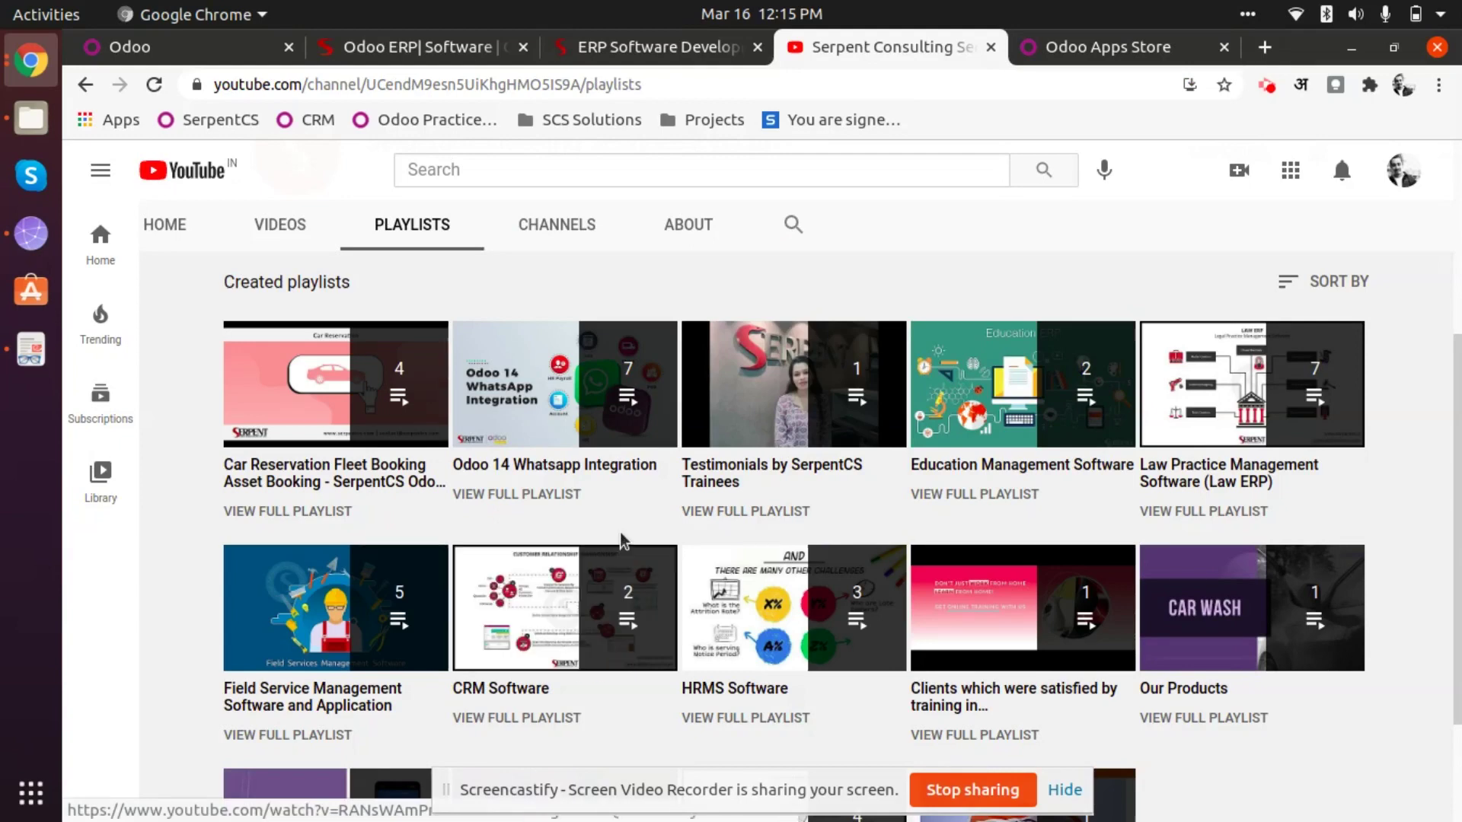
{"action": "scroll", "coordinate": [653, 545], "scroll_direction": "down", "scroll_amount": 3}
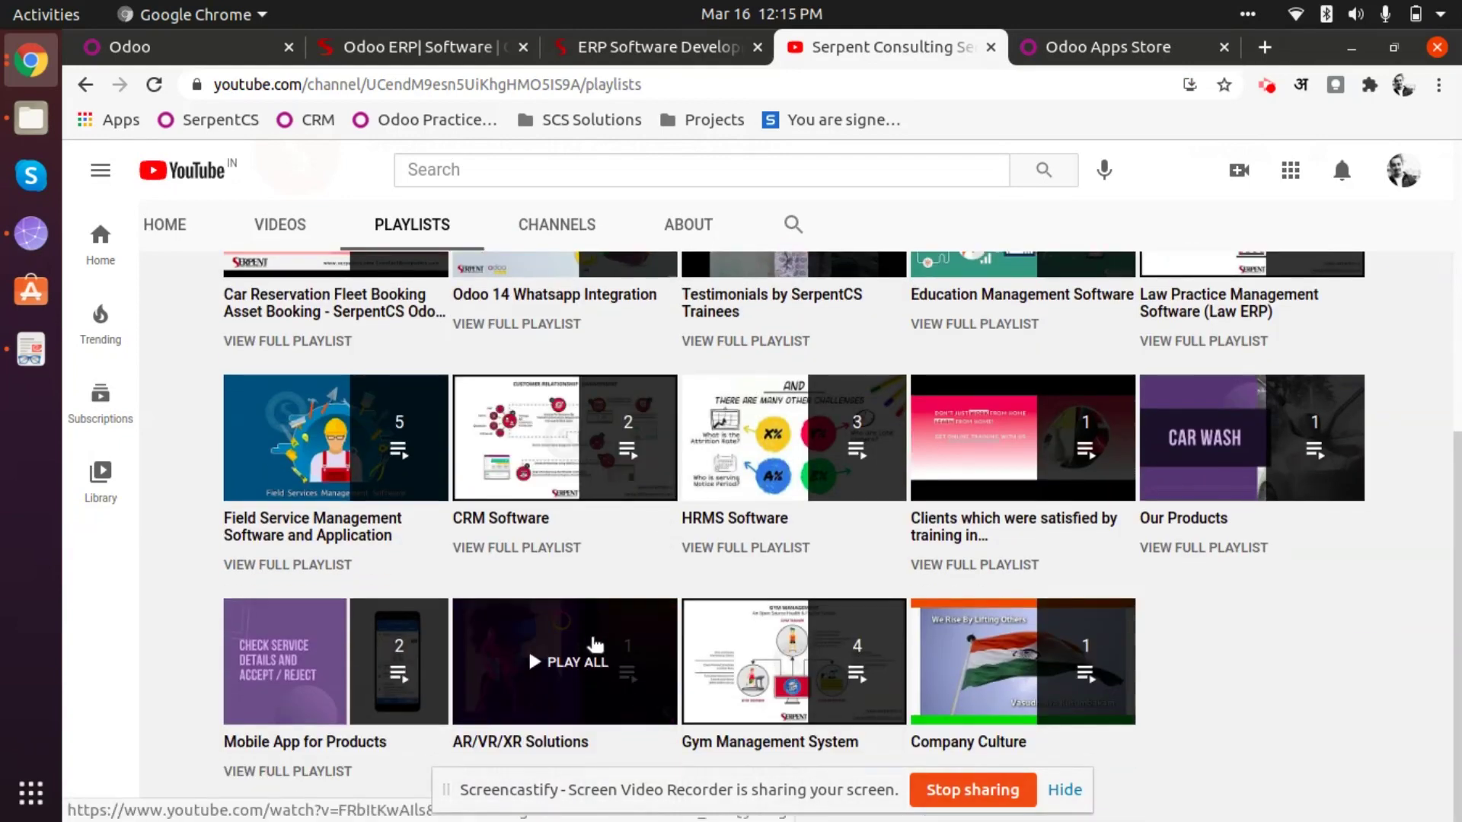
{"action": "scroll", "coordinate": [586, 598], "scroll_direction": "up", "scroll_amount": 3}
{"action": "scroll", "coordinate": [586, 598], "scroll_direction": "up", "scroll_amount": 4}
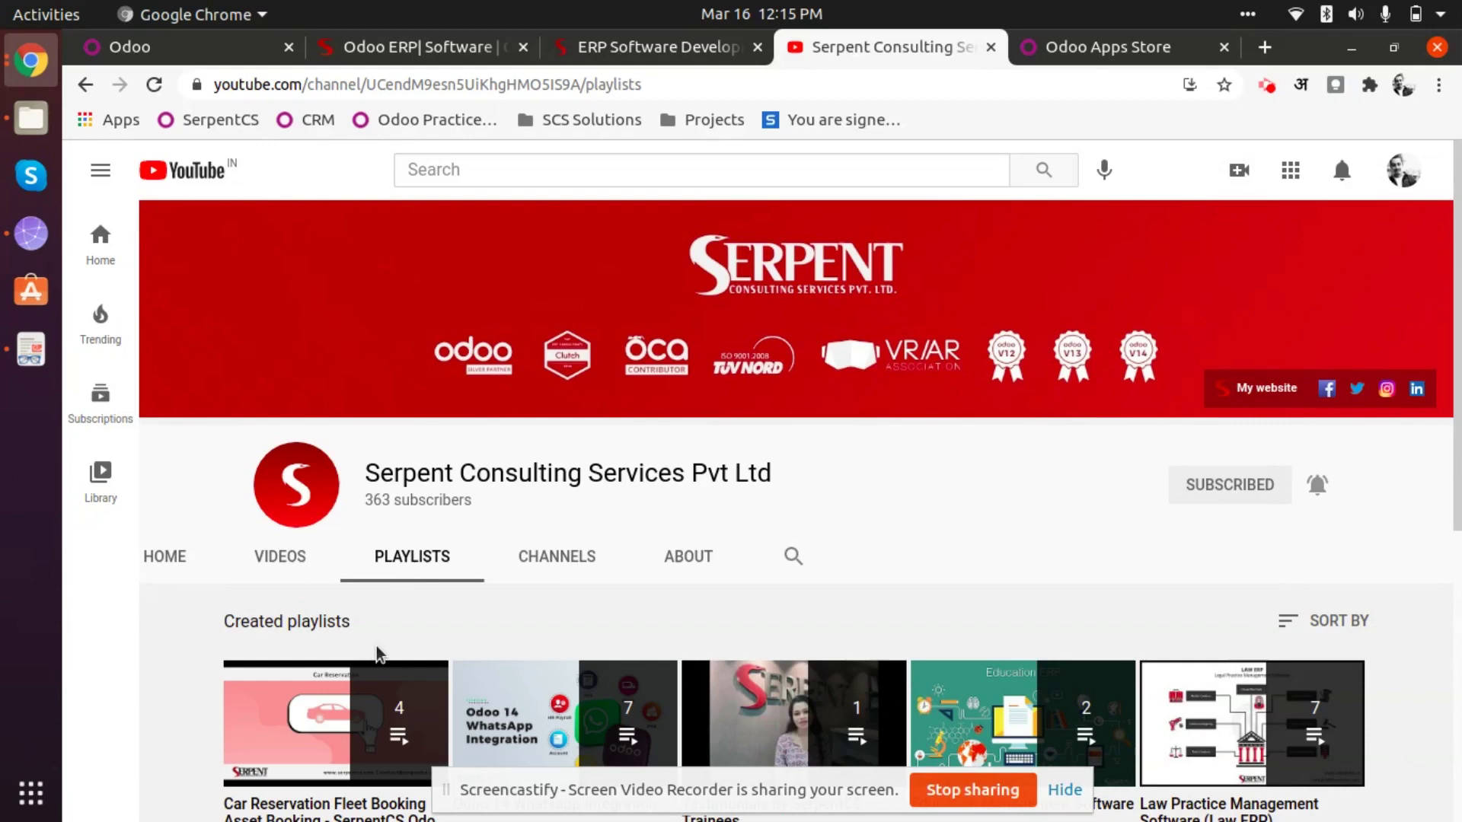
{"action": "left_click", "coordinate": [589, 57]}
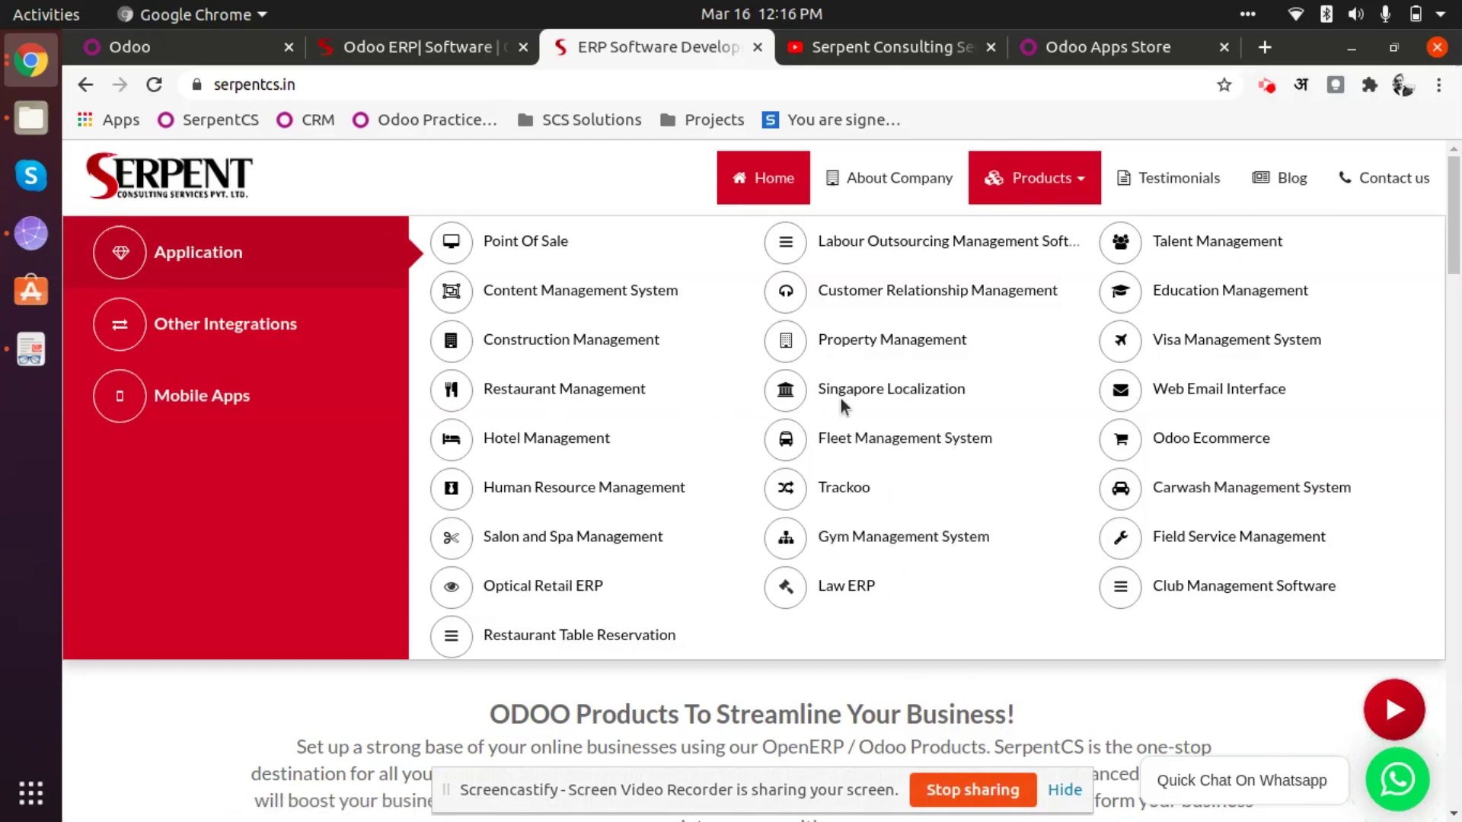
Review the Law ERP product page features, then return to the Odoo login page.
{"action": "left_click", "coordinate": [859, 588]}
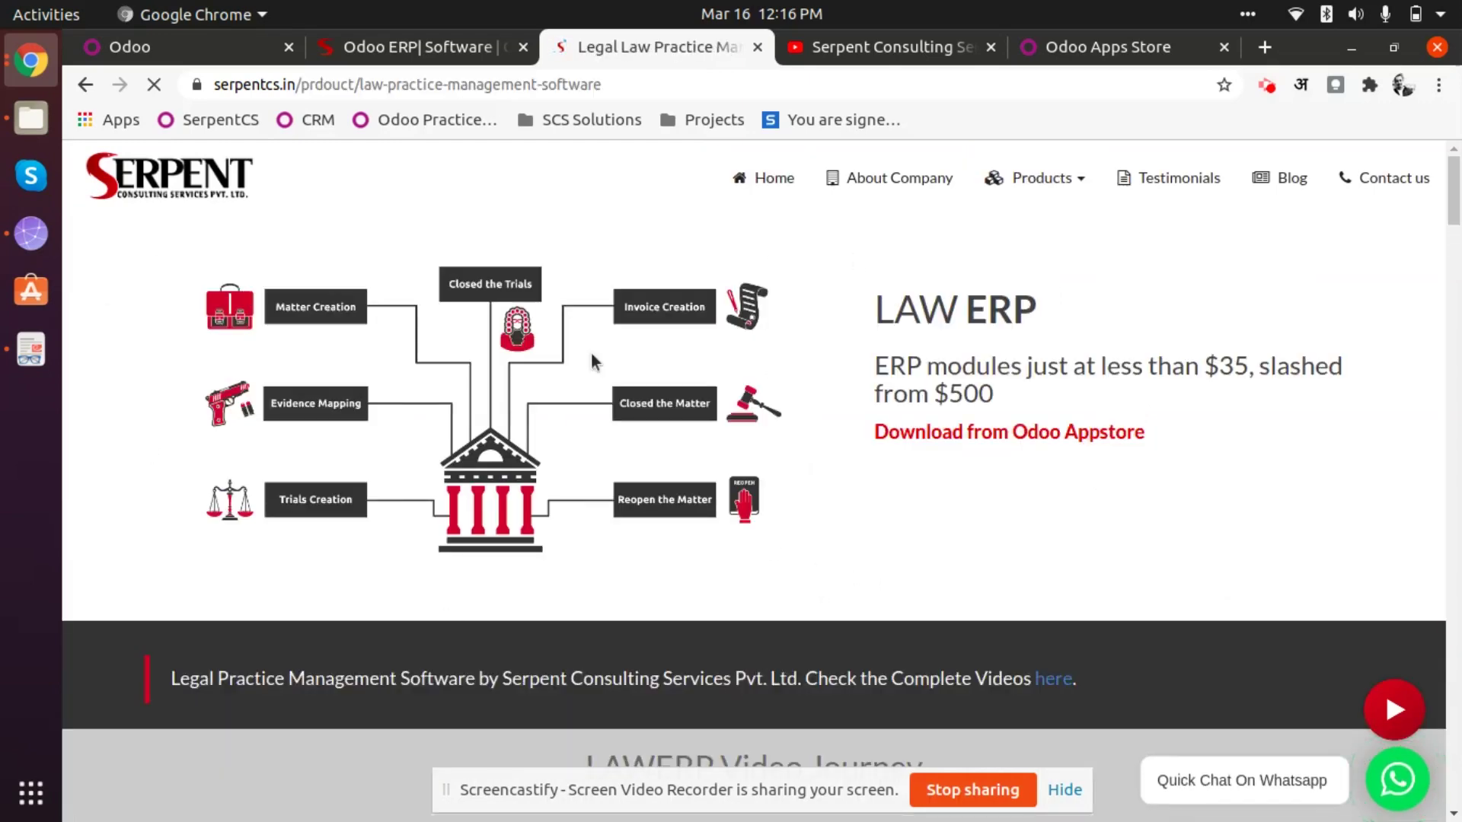
{"action": "scroll", "coordinate": [924, 528], "scroll_direction": "down", "scroll_amount": 10}
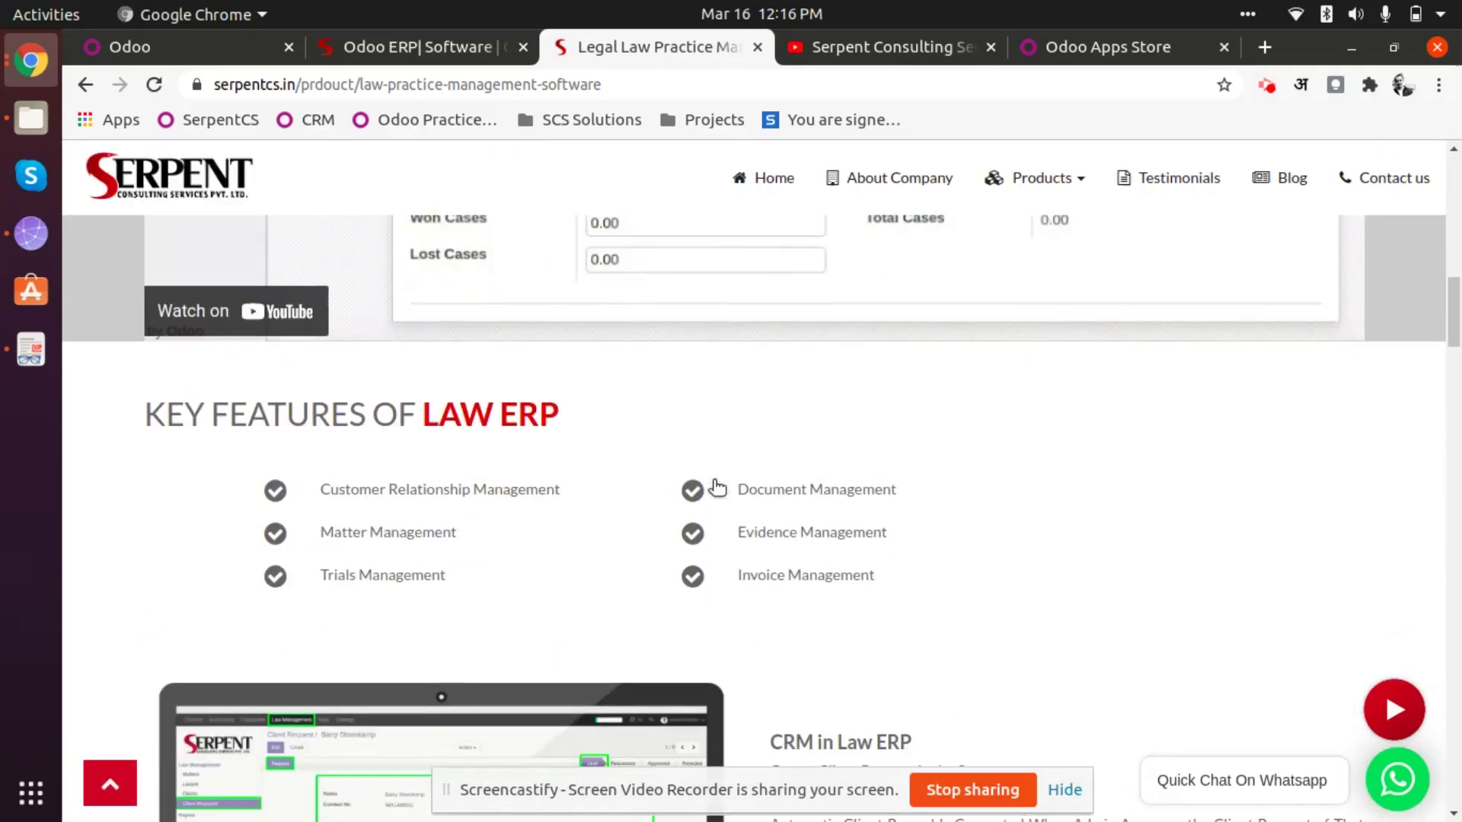
{"action": "scroll", "coordinate": [705, 545], "scroll_direction": "up", "scroll_amount": 12}
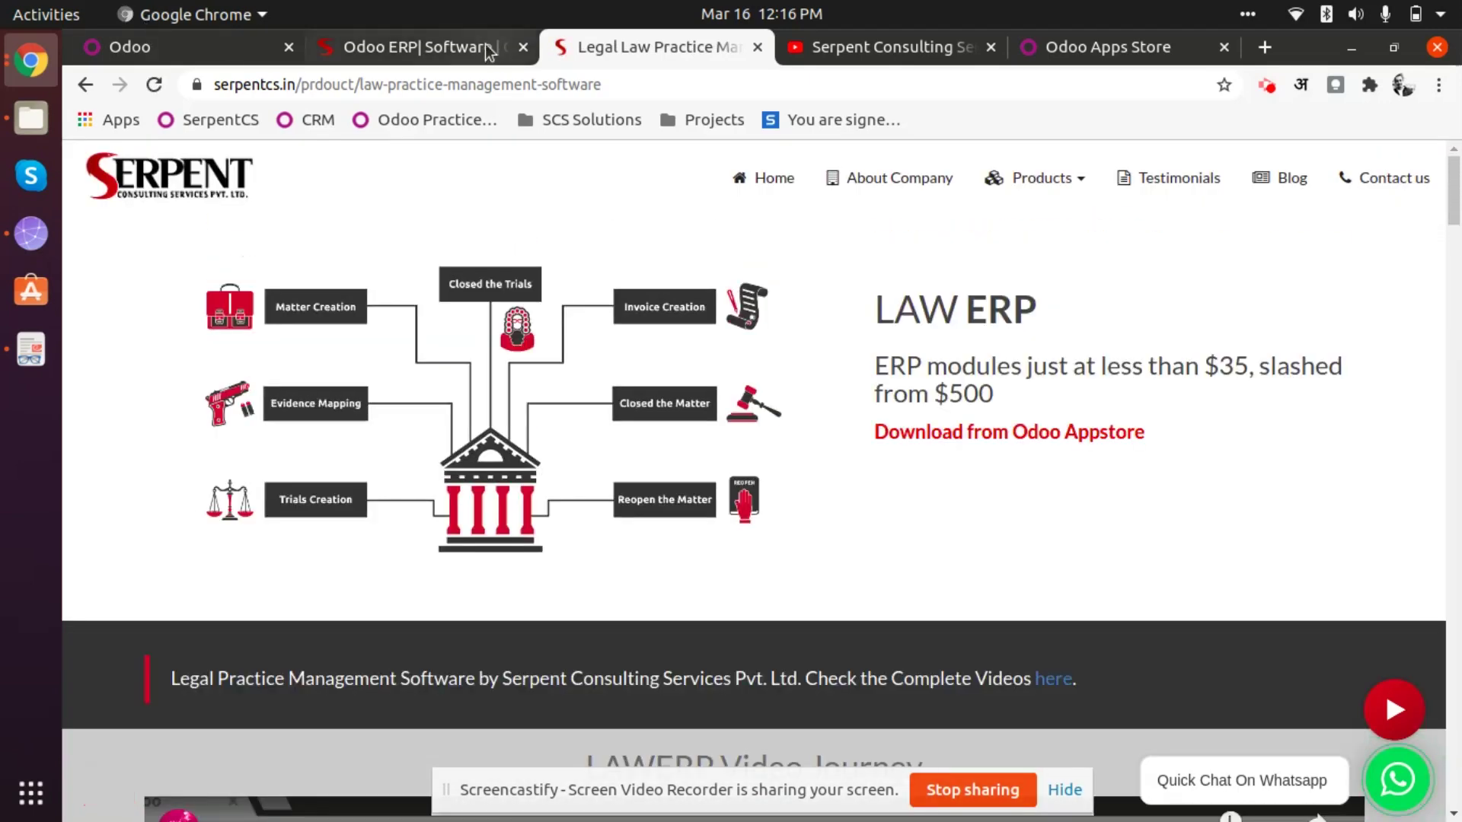
{"action": "left_click", "coordinate": [184, 32]}
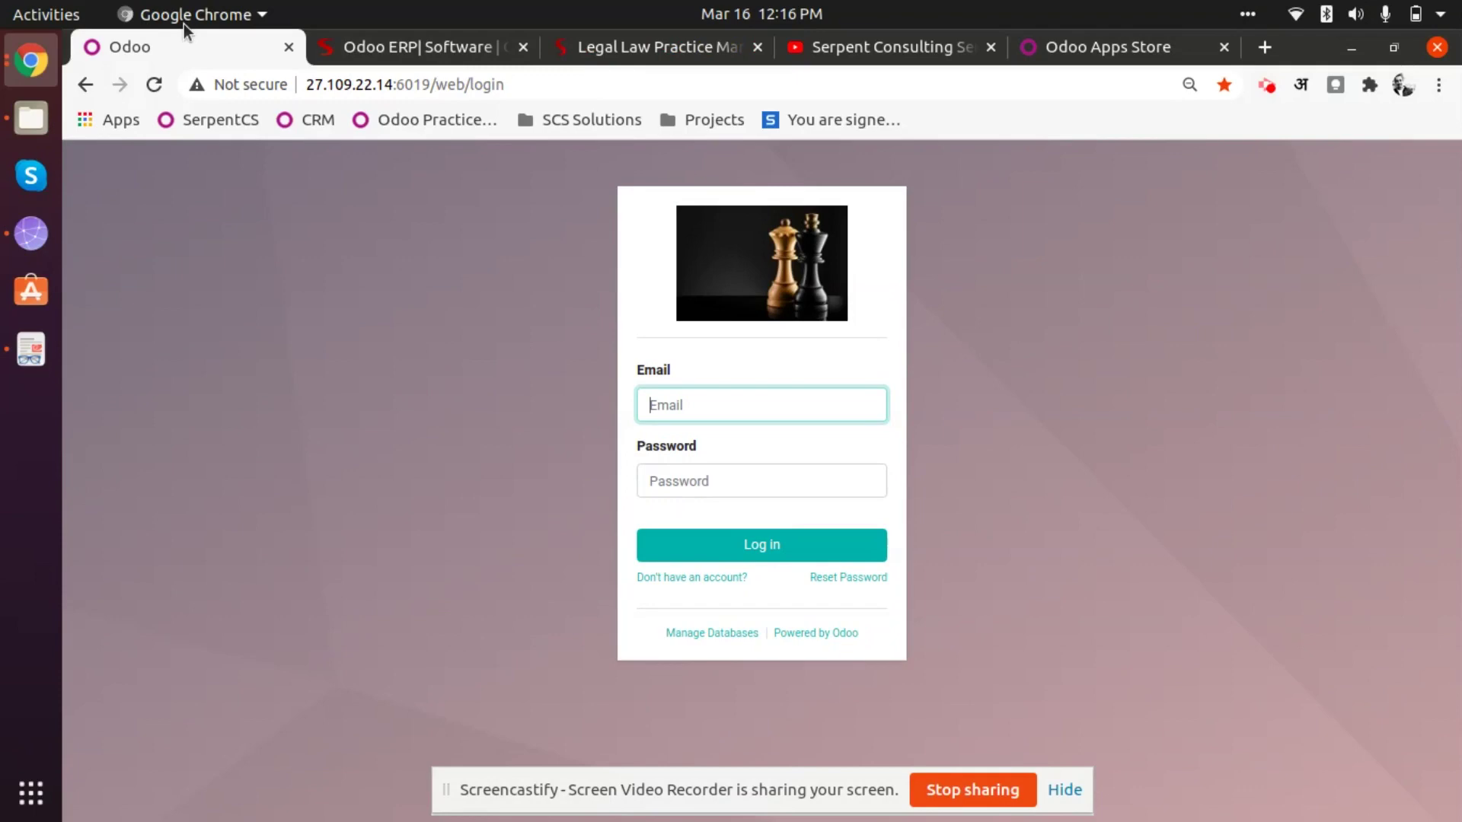
Log into Odoo with the email 'admin' and the account password.
{"action": "key", "text": "ctrl+a"}
{"action": "key", "text": "Tab"}
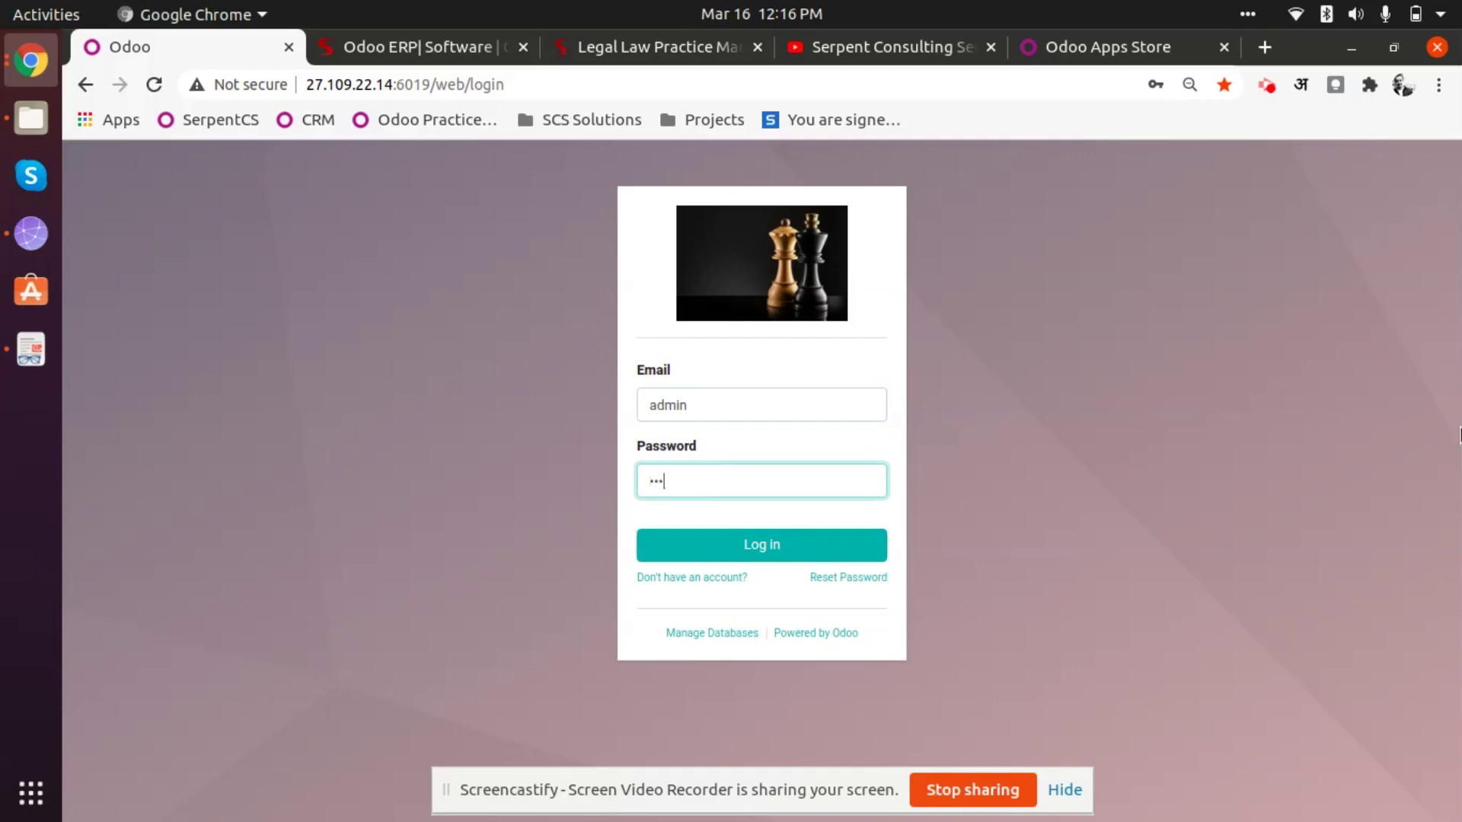
{"action": "key", "text": "Return"}
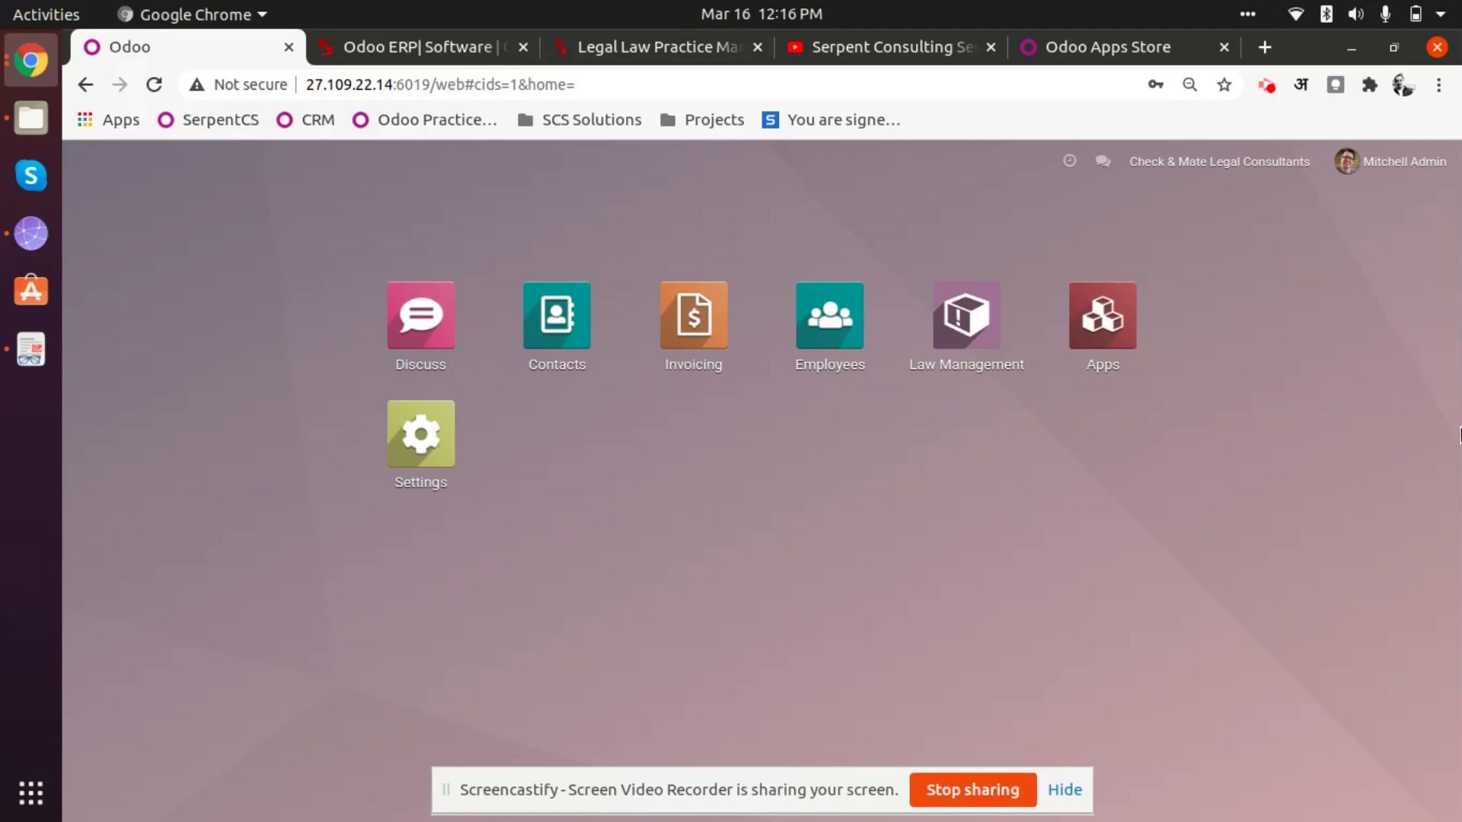
{"action": "left_click", "coordinate": [954, 322]}
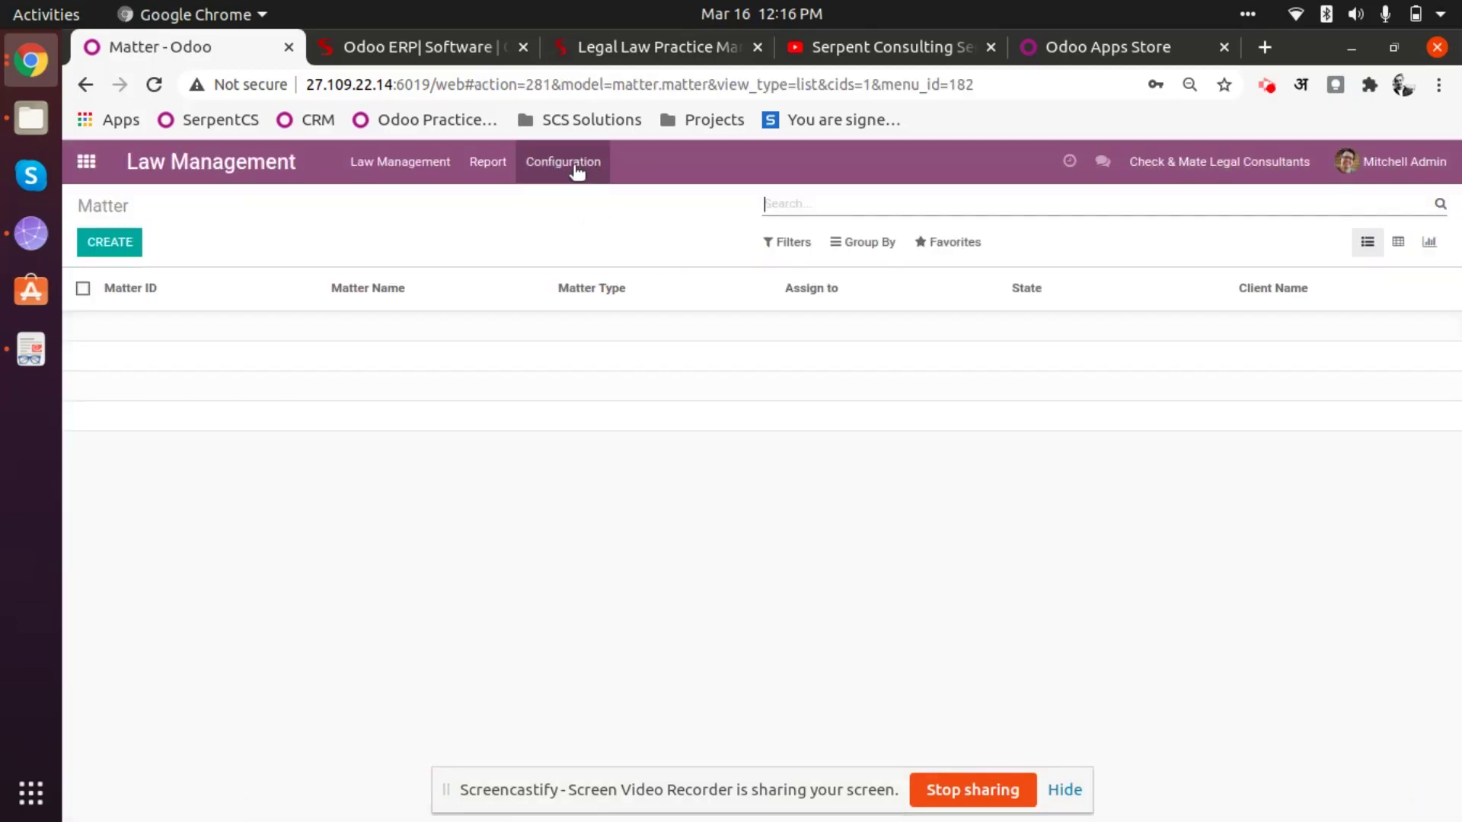
{"action": "left_click", "coordinate": [570, 164]}
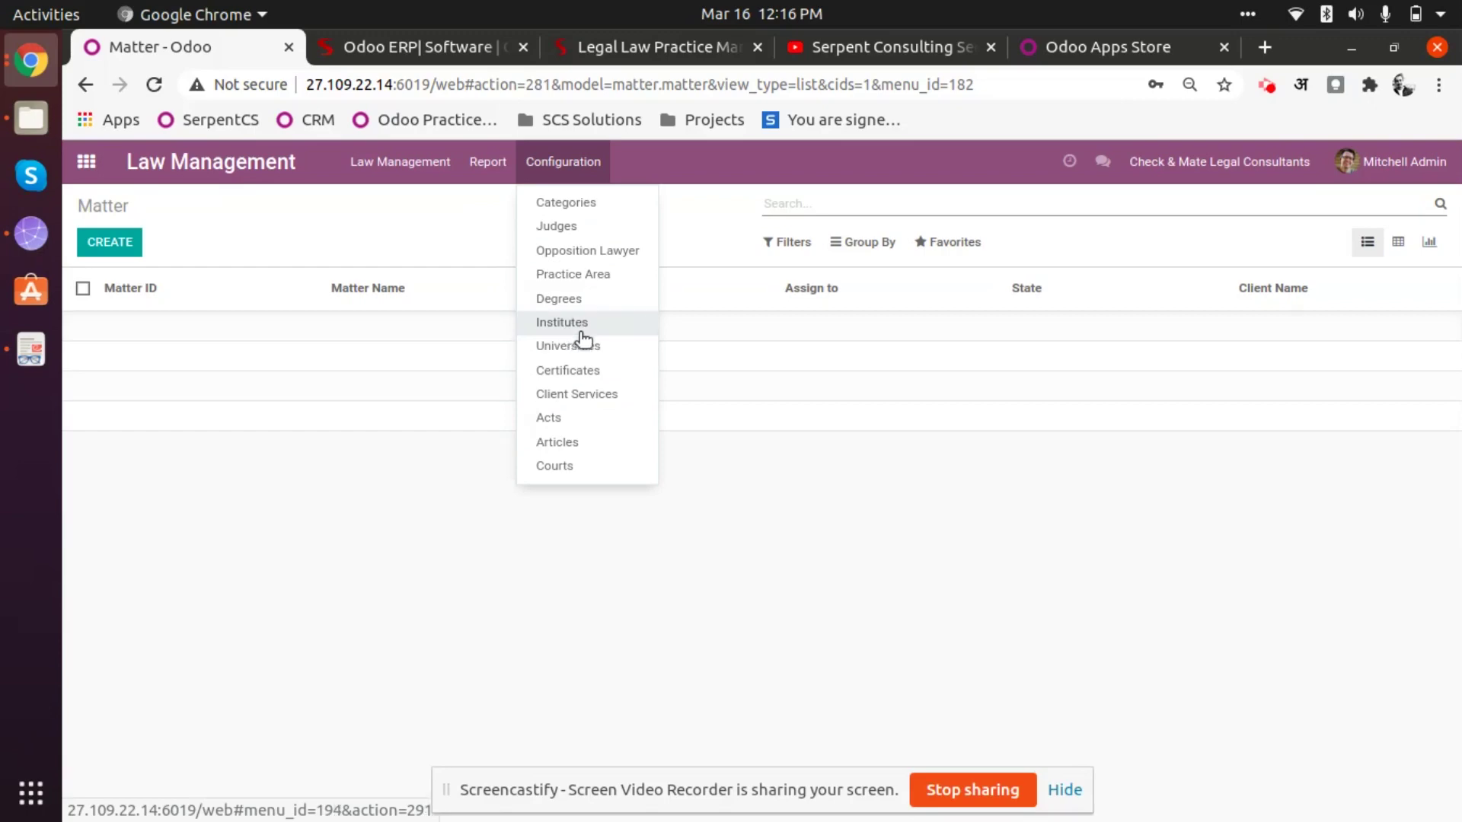
{"action": "left_click", "coordinate": [470, 234]}
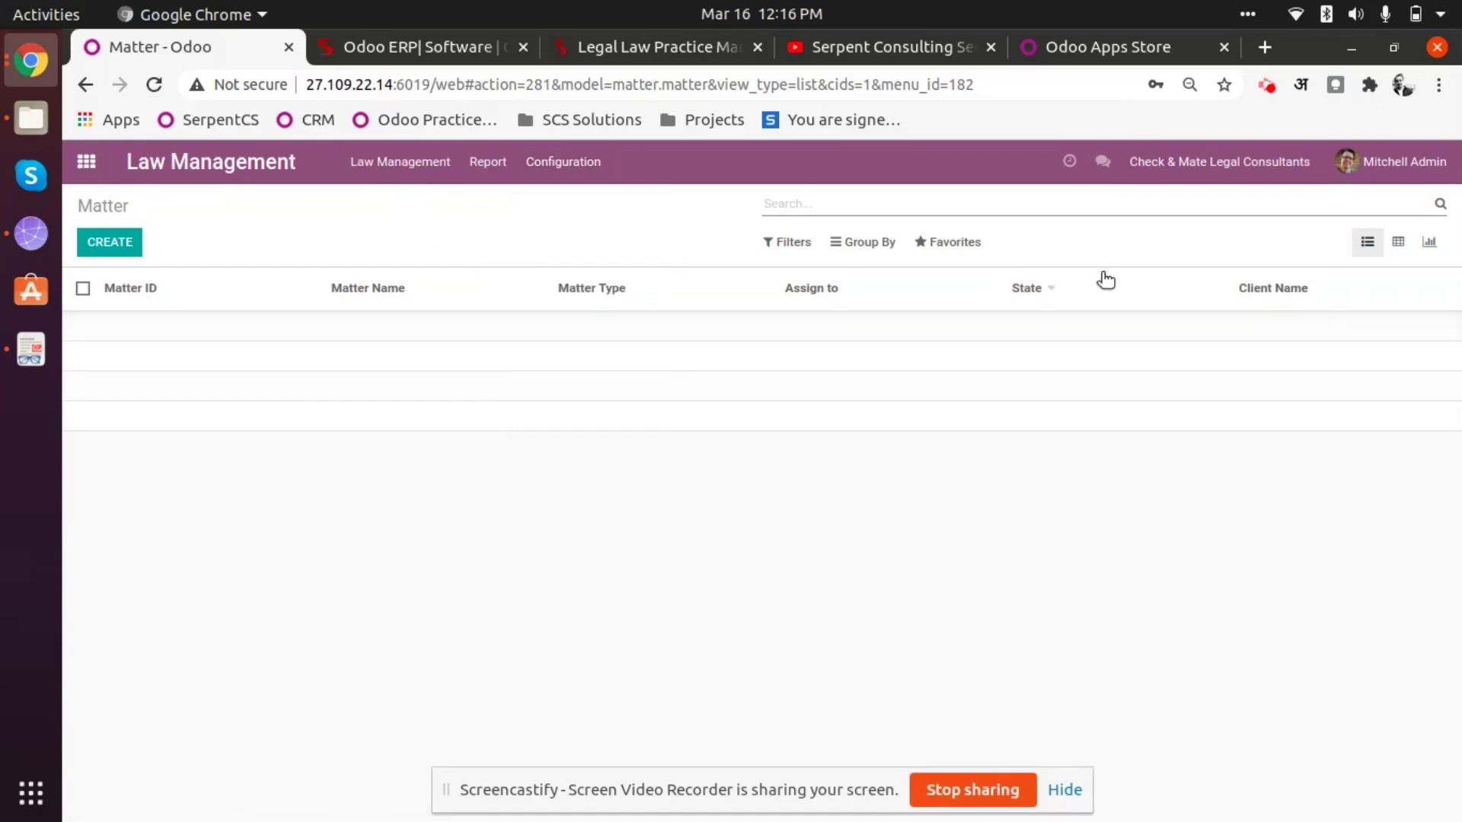
{"action": "left_click", "coordinate": [86, 162]}
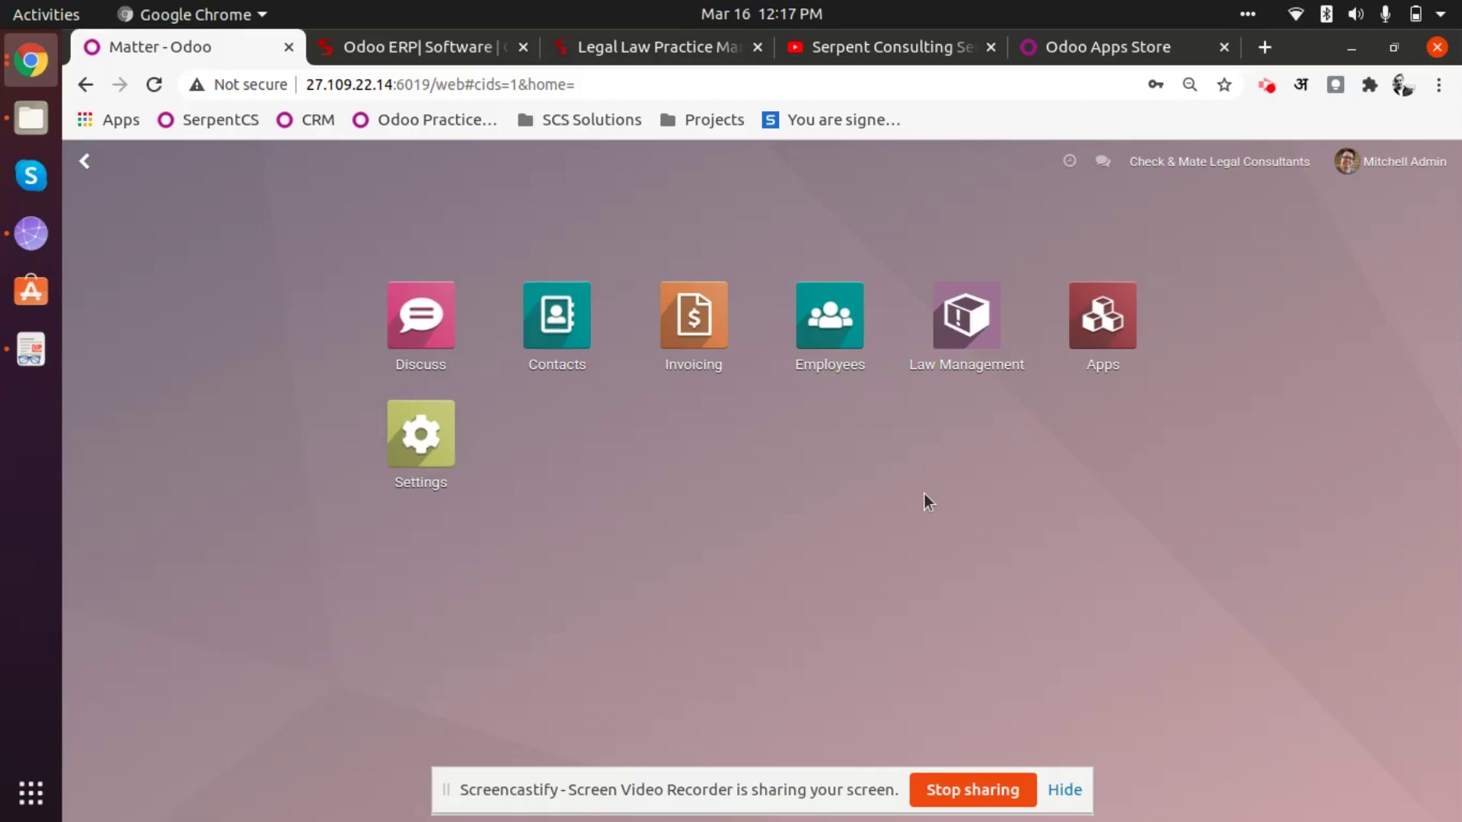
{"action": "left_click", "coordinate": [968, 323]}
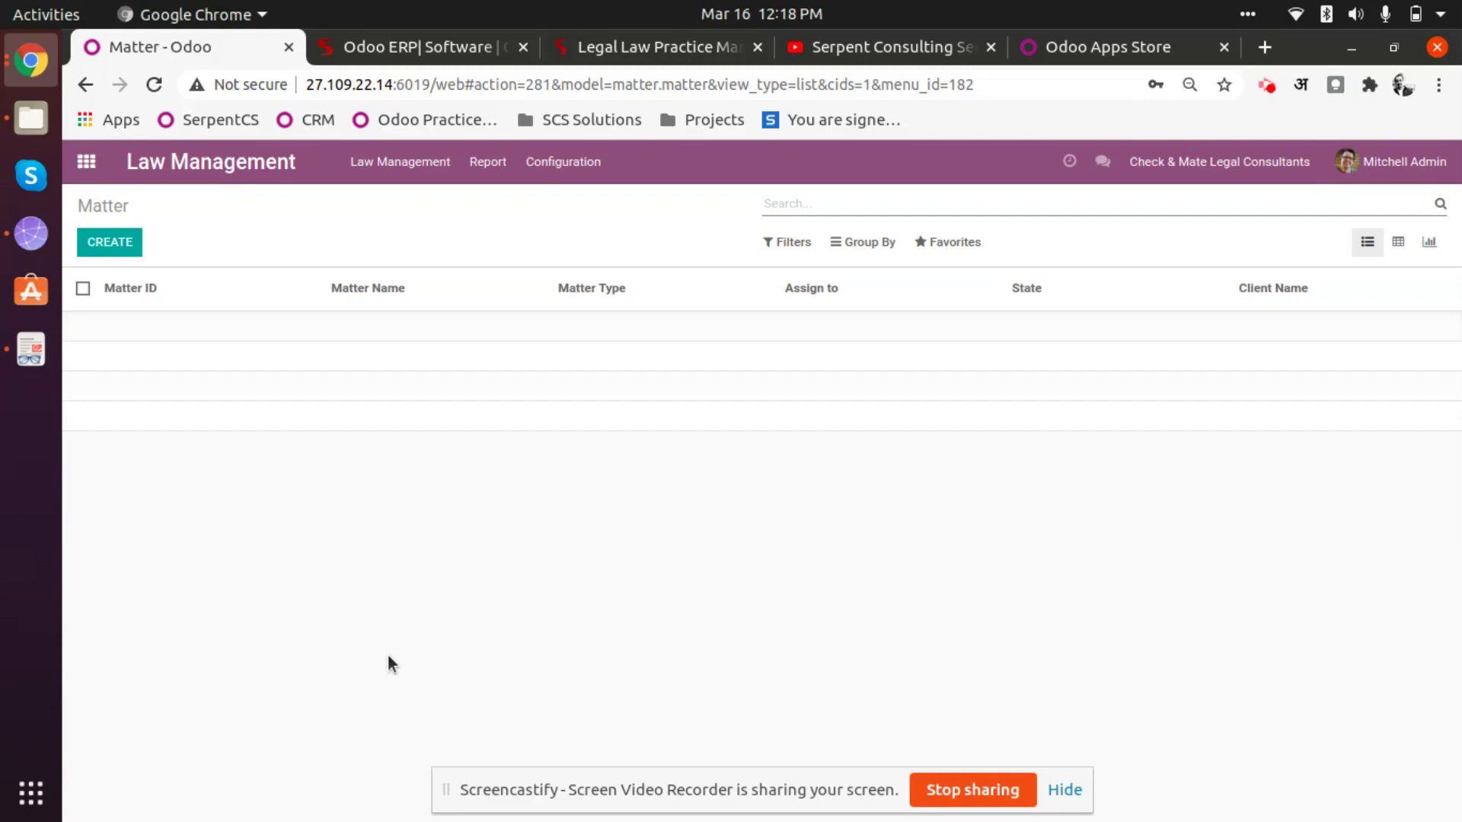
{"action": "left_click", "coordinate": [88, 165]}
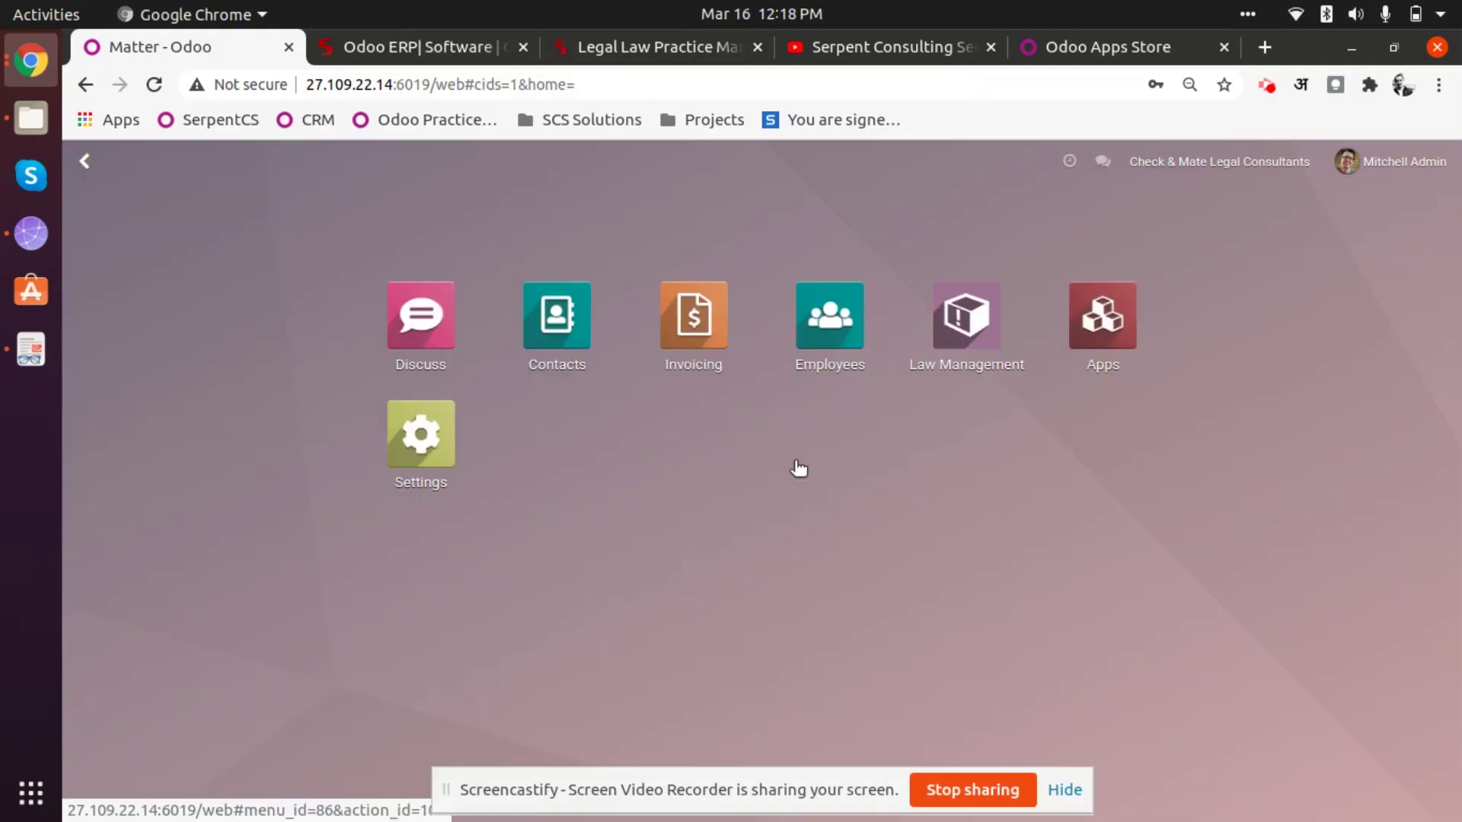
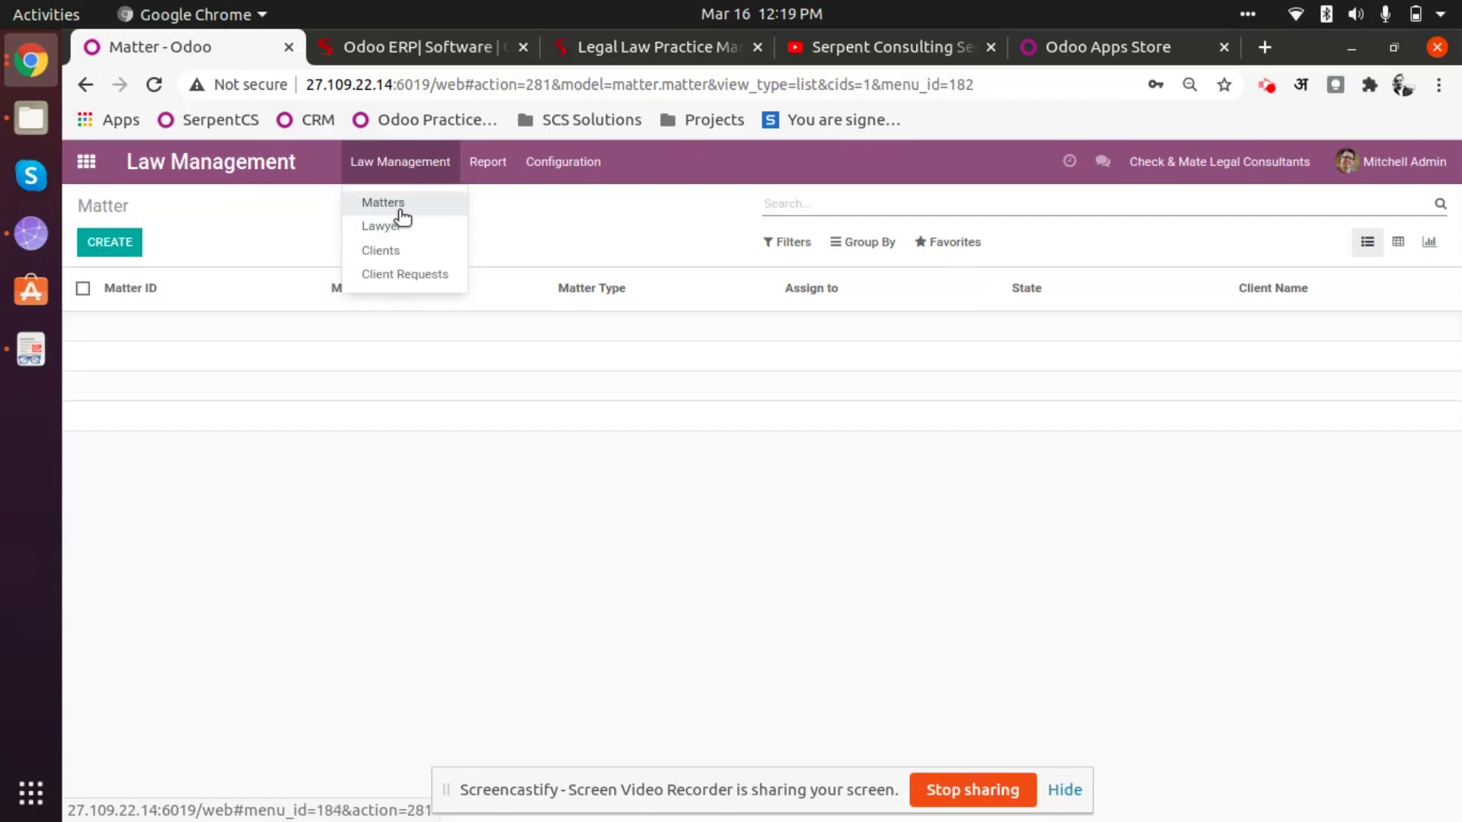
{"action": "mouse_move", "coordinate": [502, 161]}
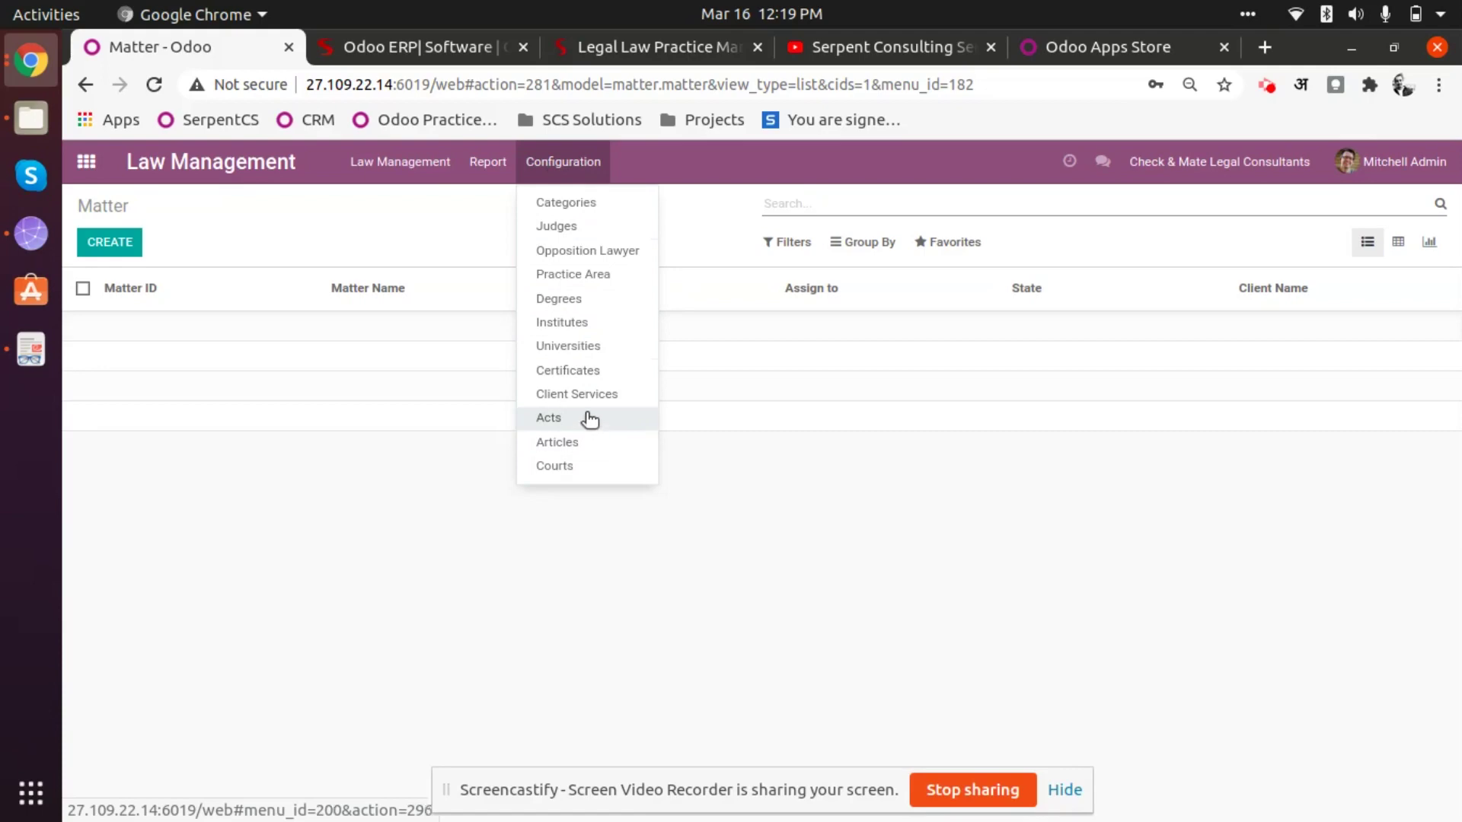
{"action": "left_click", "coordinate": [678, 155]}
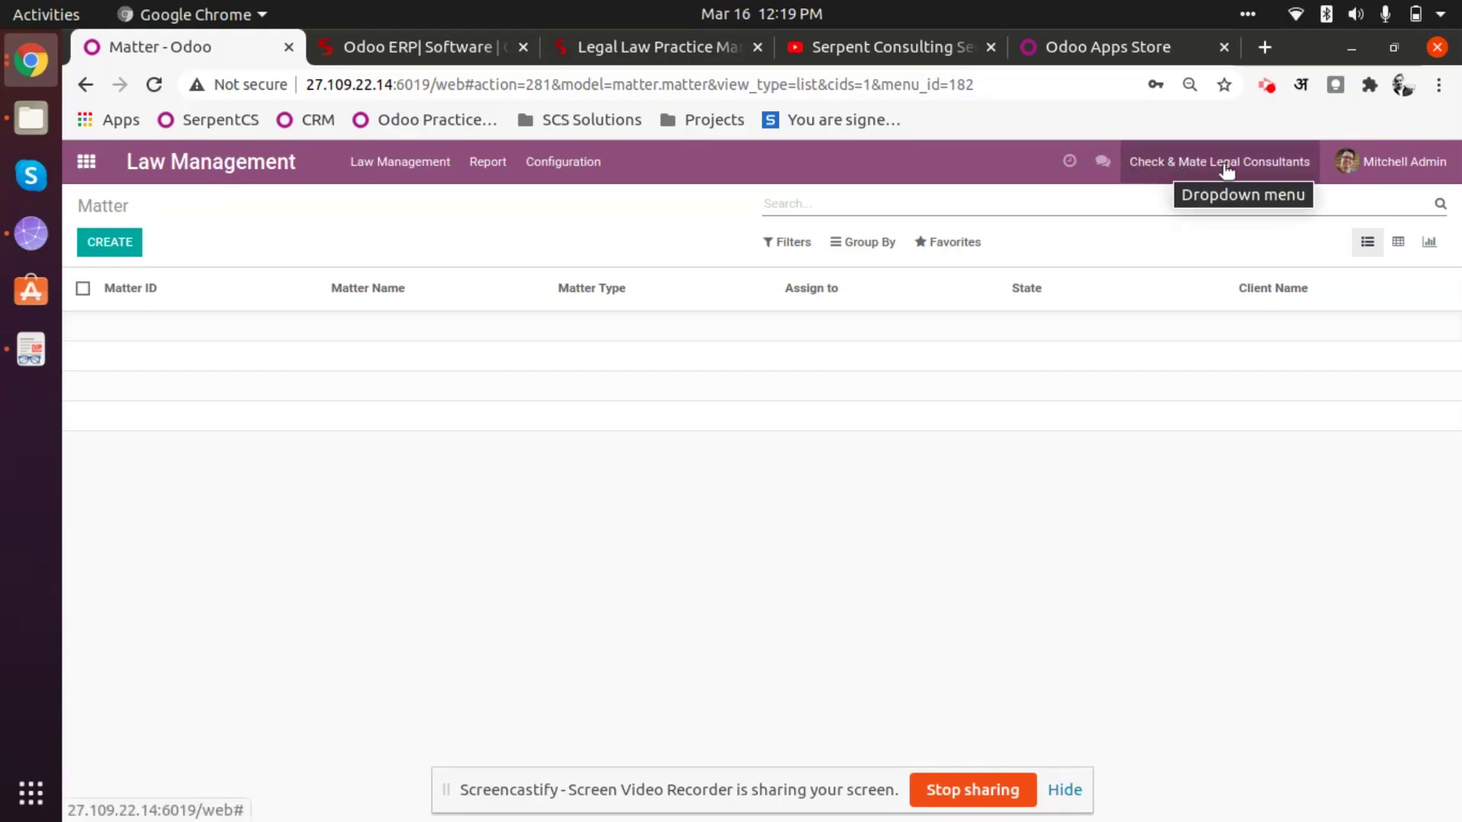
{"action": "left_click", "coordinate": [1395, 166]}
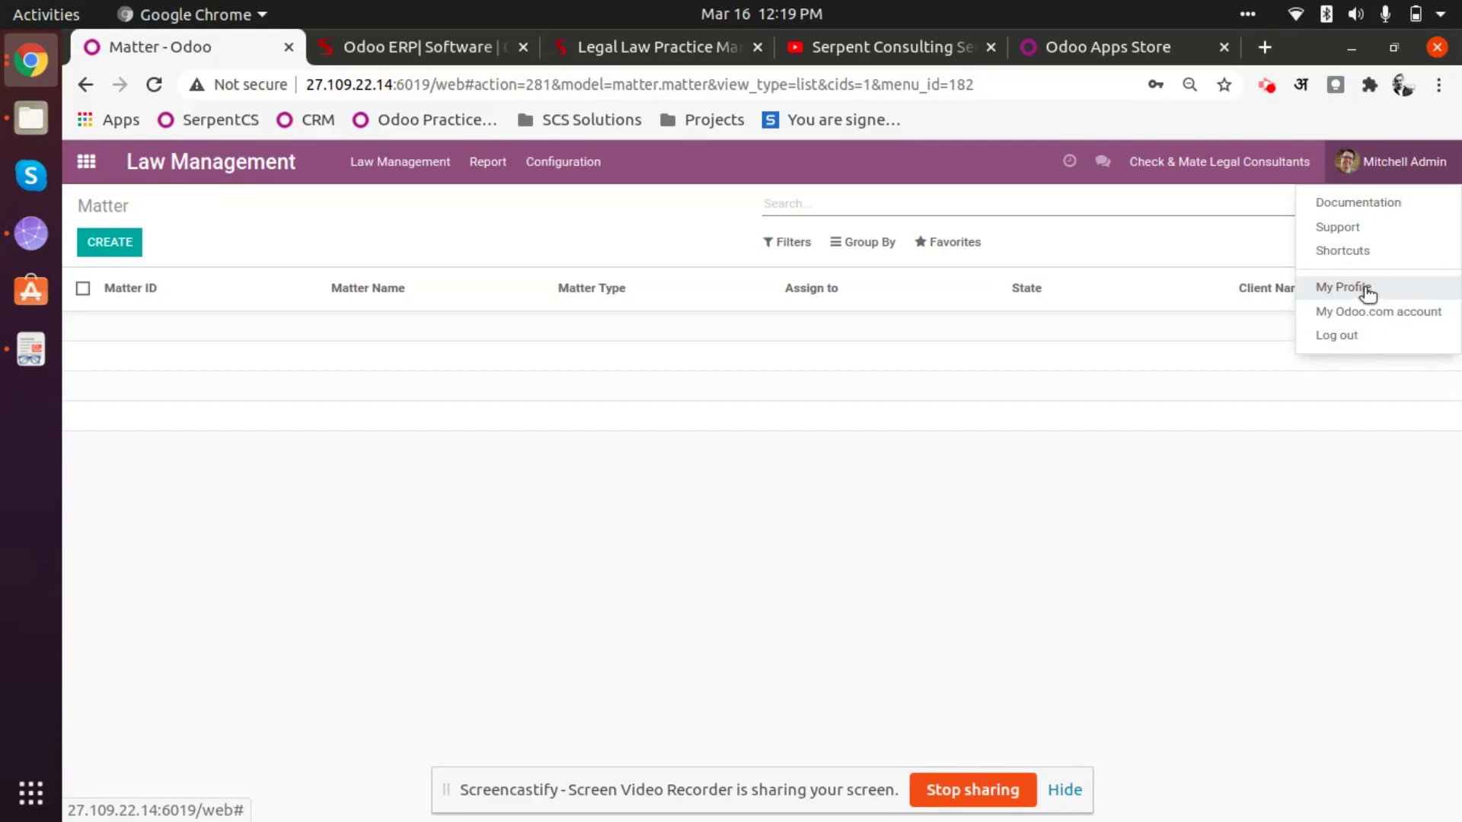
{"action": "left_click", "coordinate": [1258, 160]}
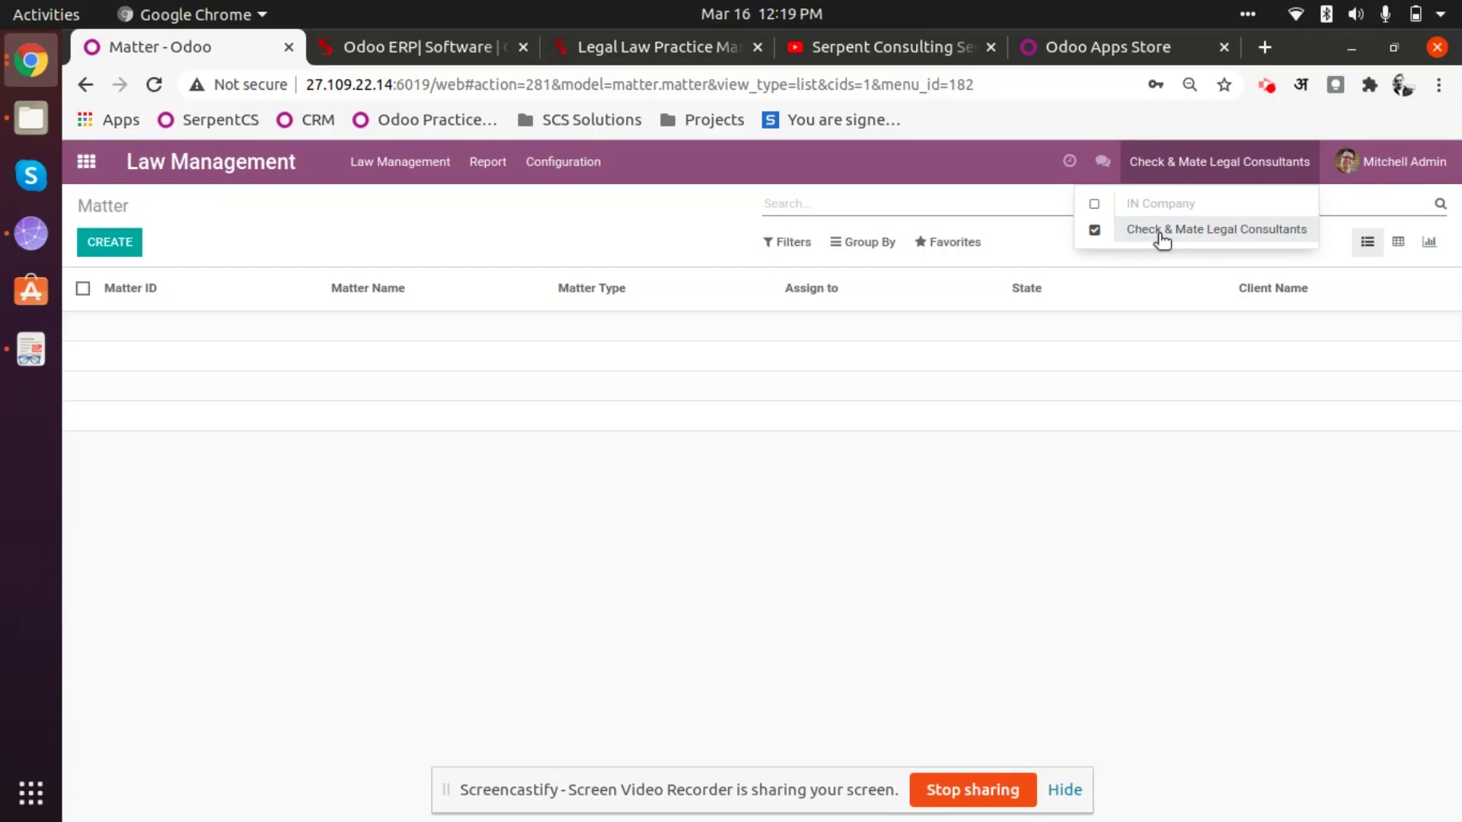
{"action": "left_click", "coordinate": [1160, 231]}
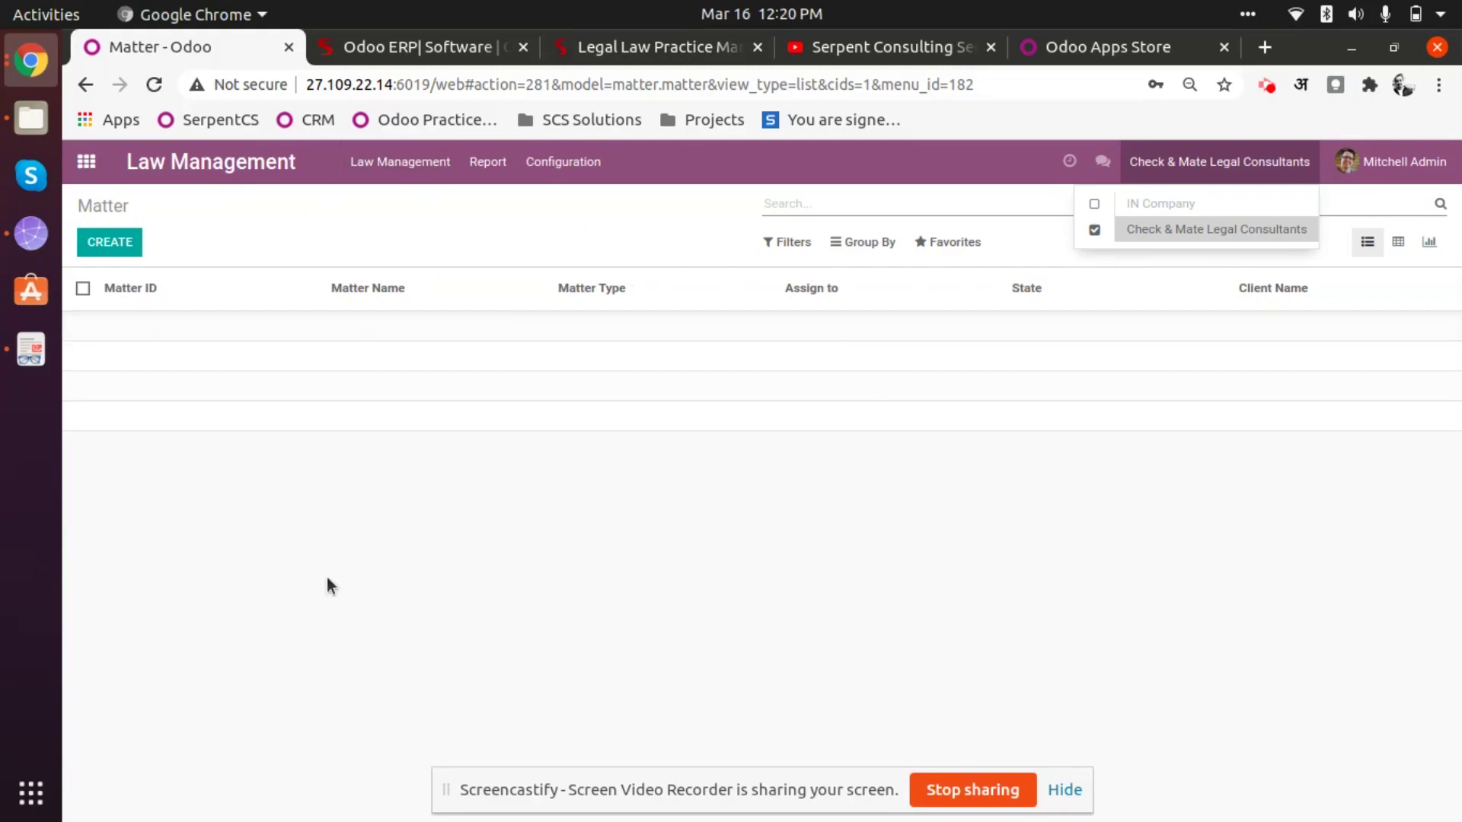
{"action": "left_click", "coordinate": [544, 549]}
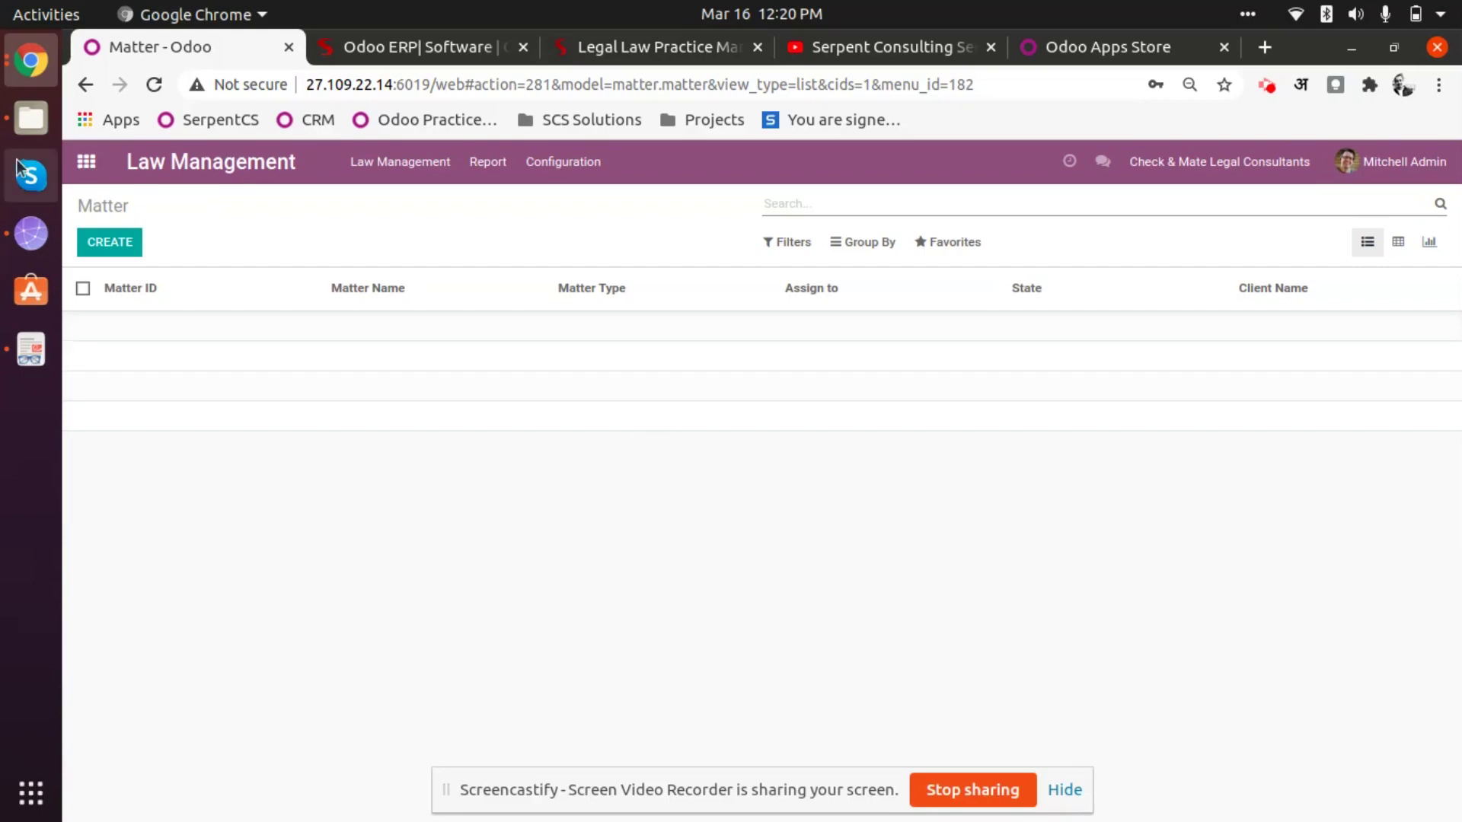
{"action": "left_click", "coordinate": [86, 162]}
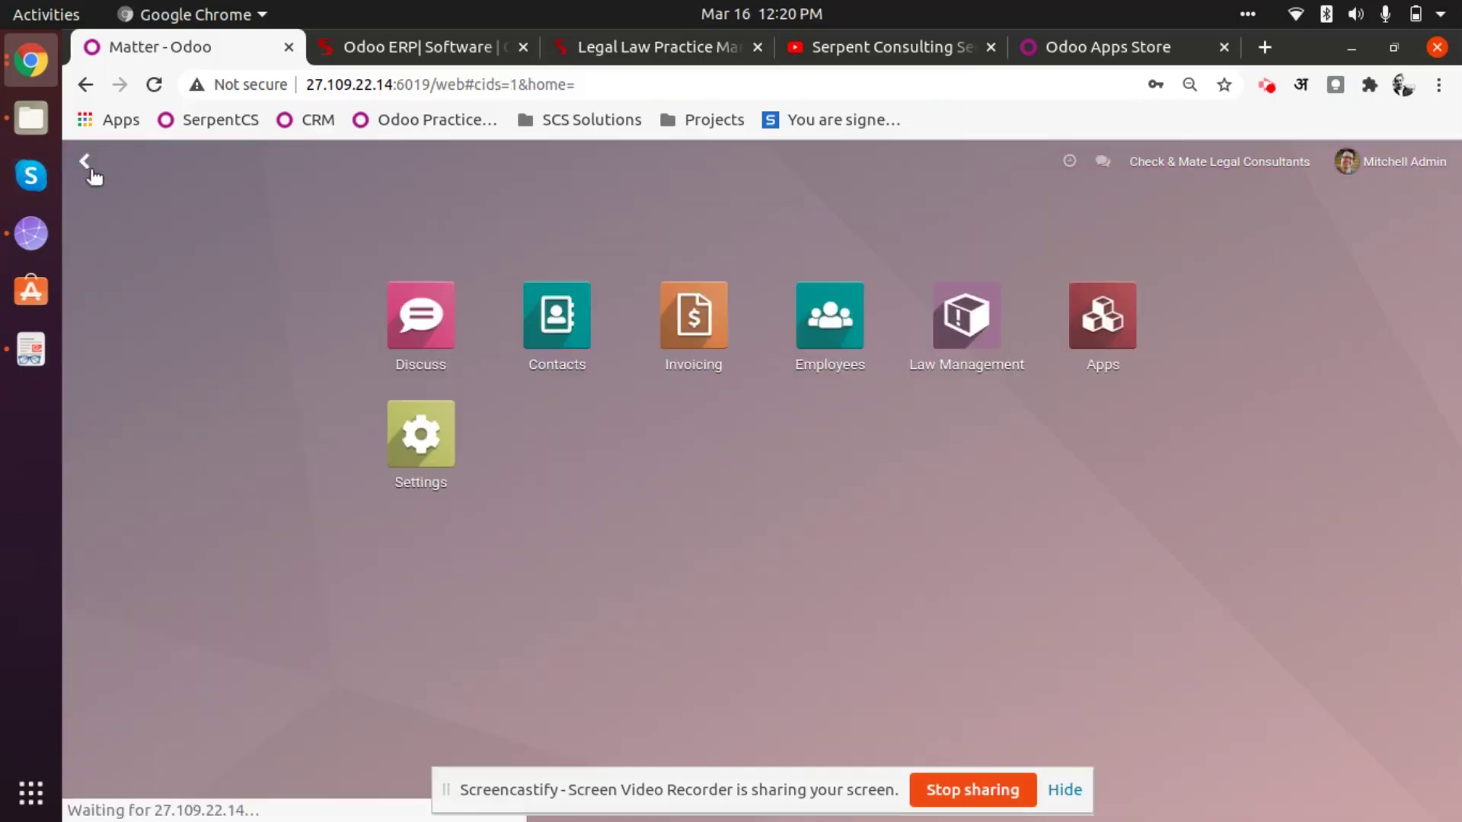
Reopen Law Management, check its main menu, and show the Configuration pages from Categories to Courts.
{"action": "left_click", "coordinate": [968, 324]}
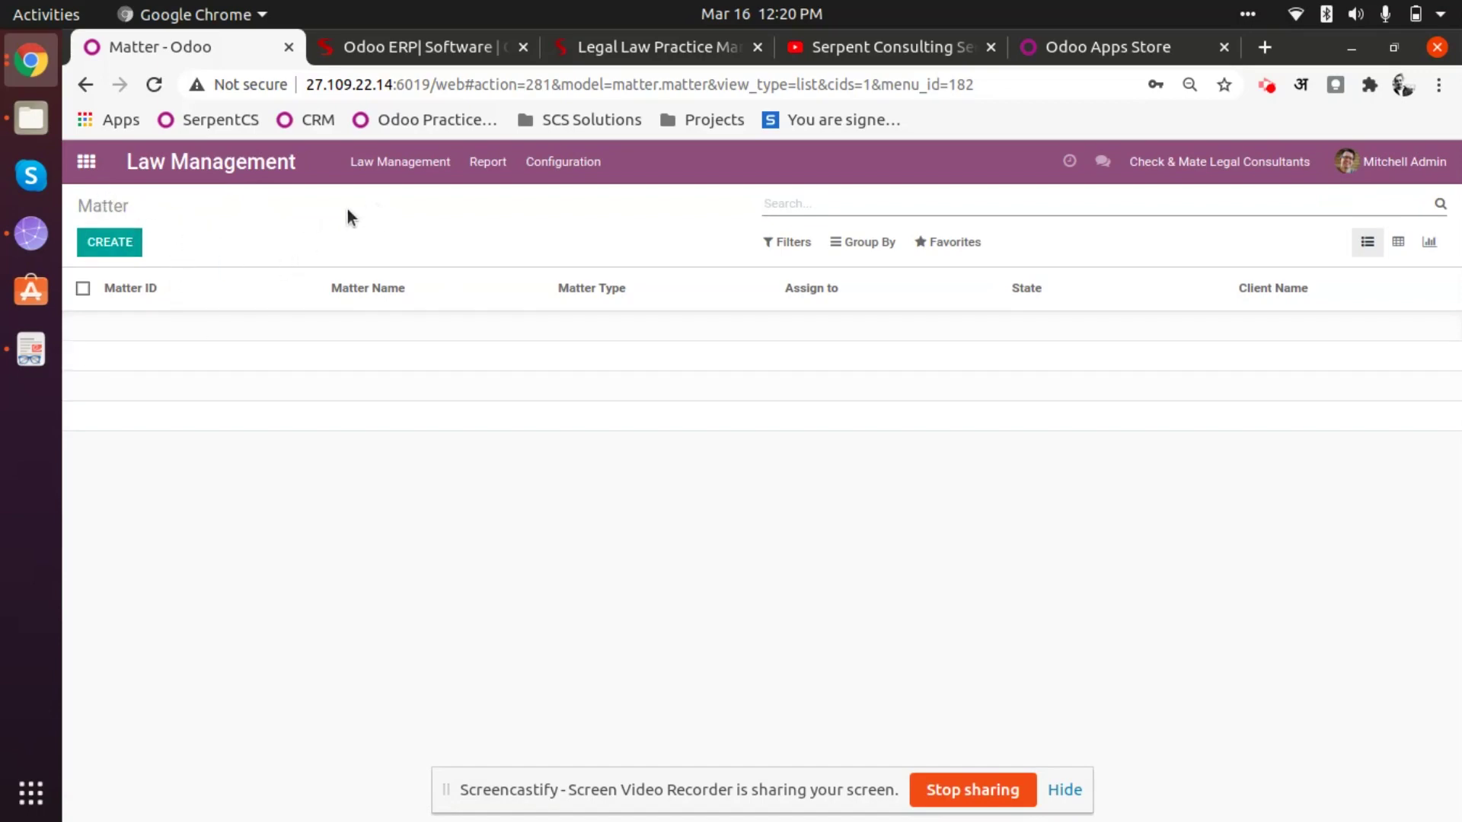
{"action": "left_click", "coordinate": [362, 175]}
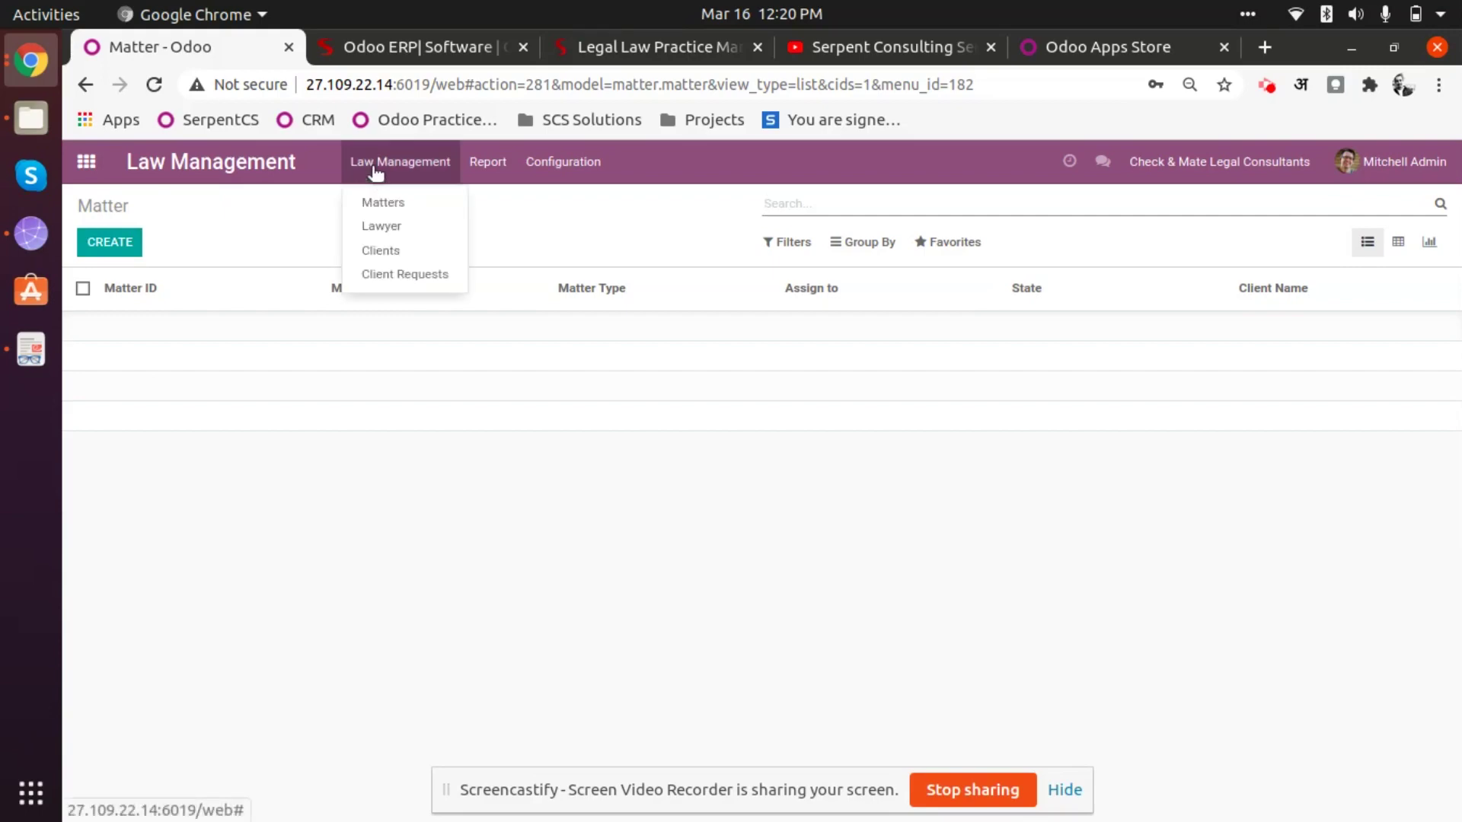
{"action": "left_click", "coordinate": [270, 233]}
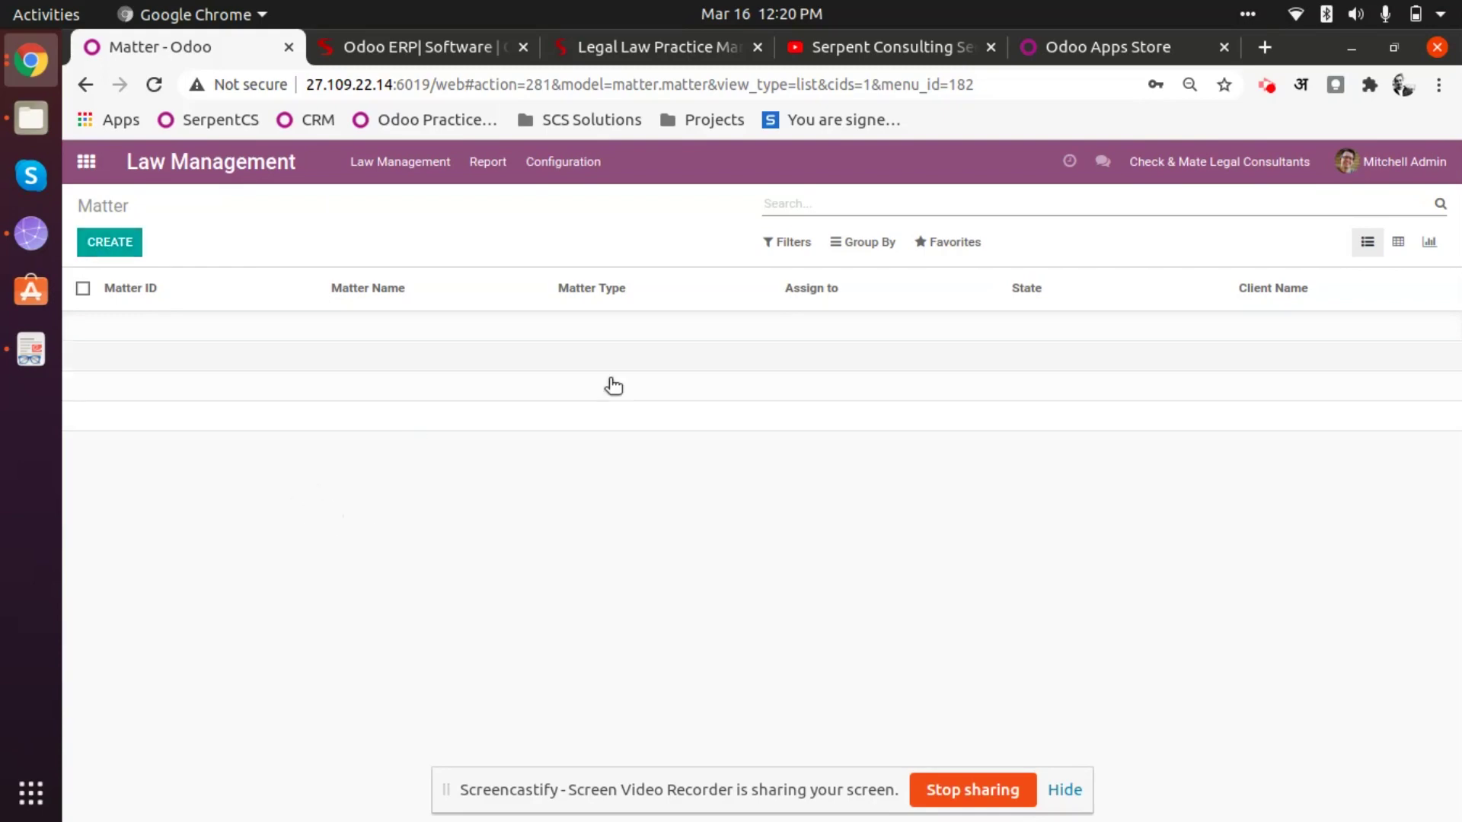
{"action": "left_click", "coordinate": [565, 162]}
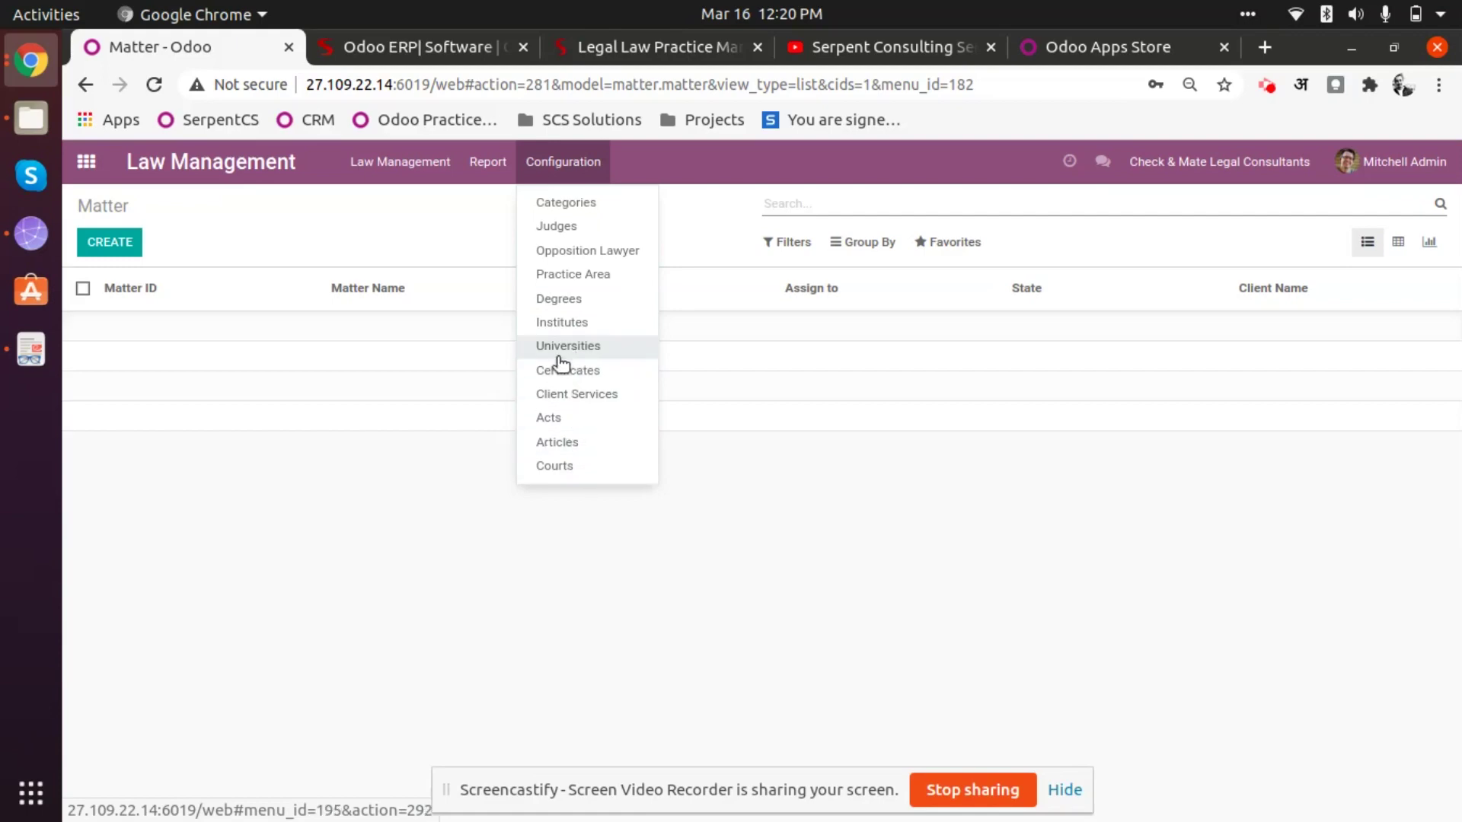
Open the Categories list of nine legal categories such as Murder and Money Laundering.
{"action": "left_click", "coordinate": [567, 204]}
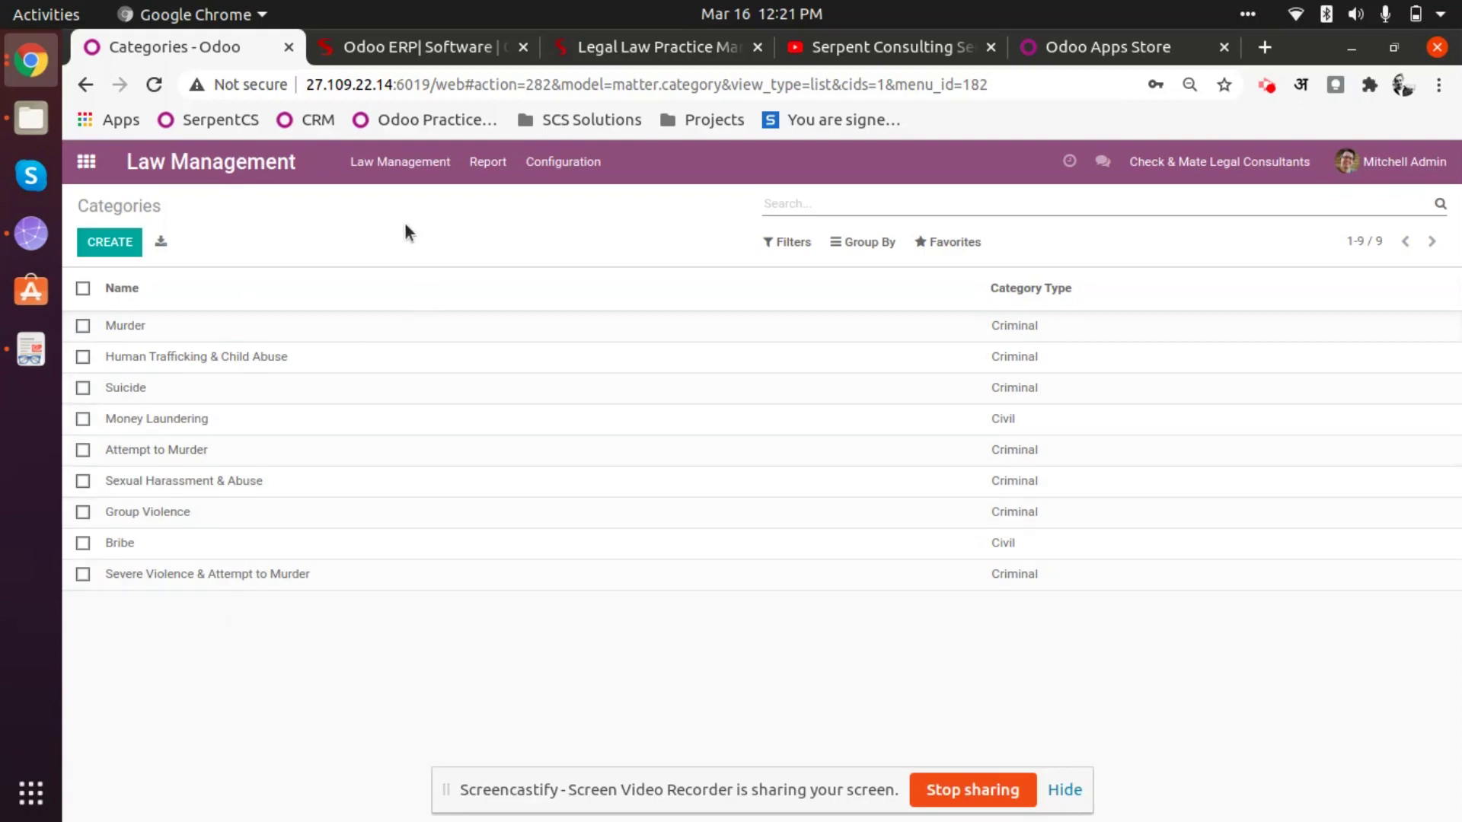
{"action": "left_click", "coordinate": [399, 162]}
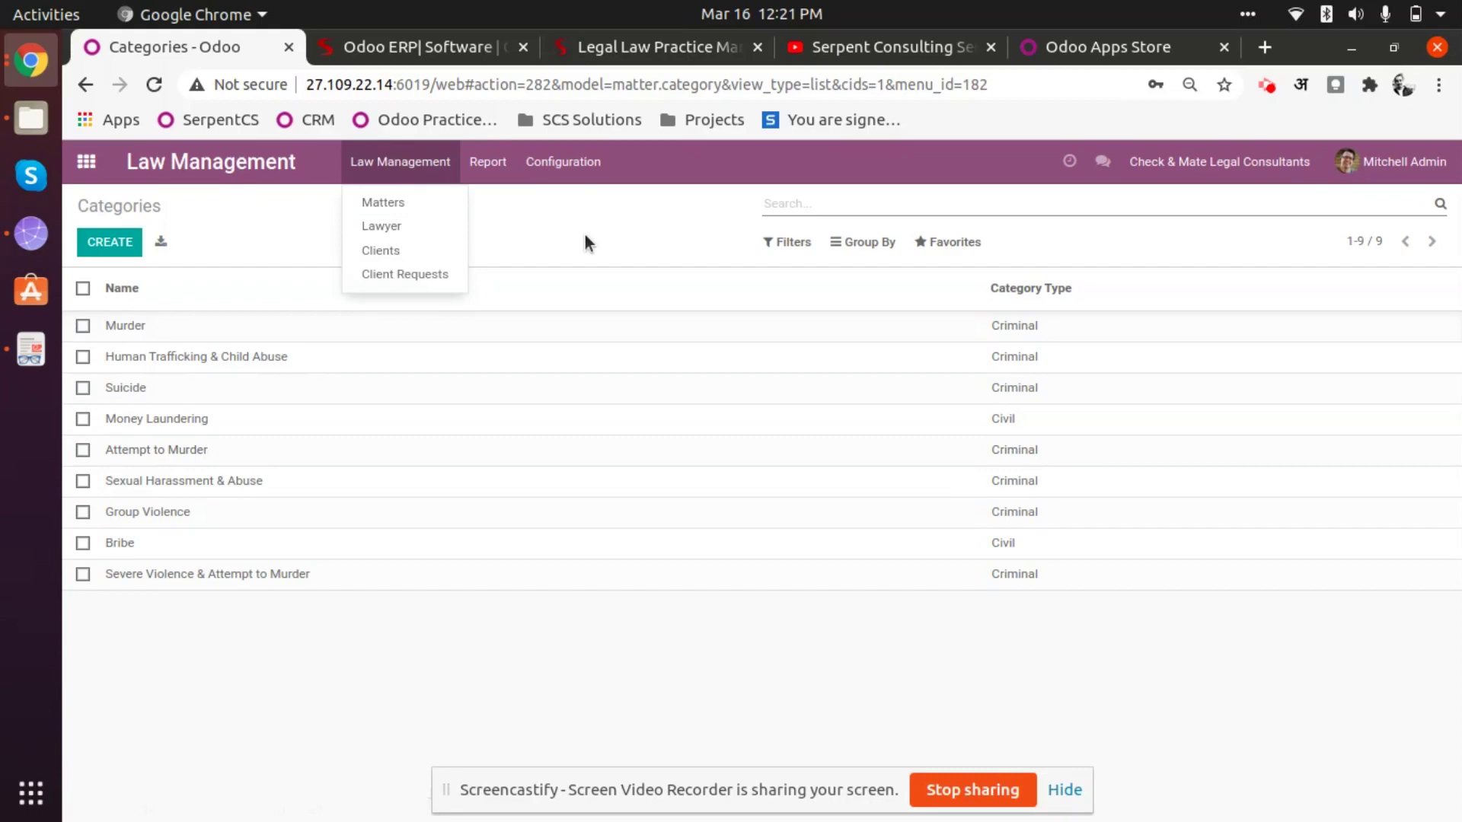
{"action": "left_click", "coordinate": [303, 252]}
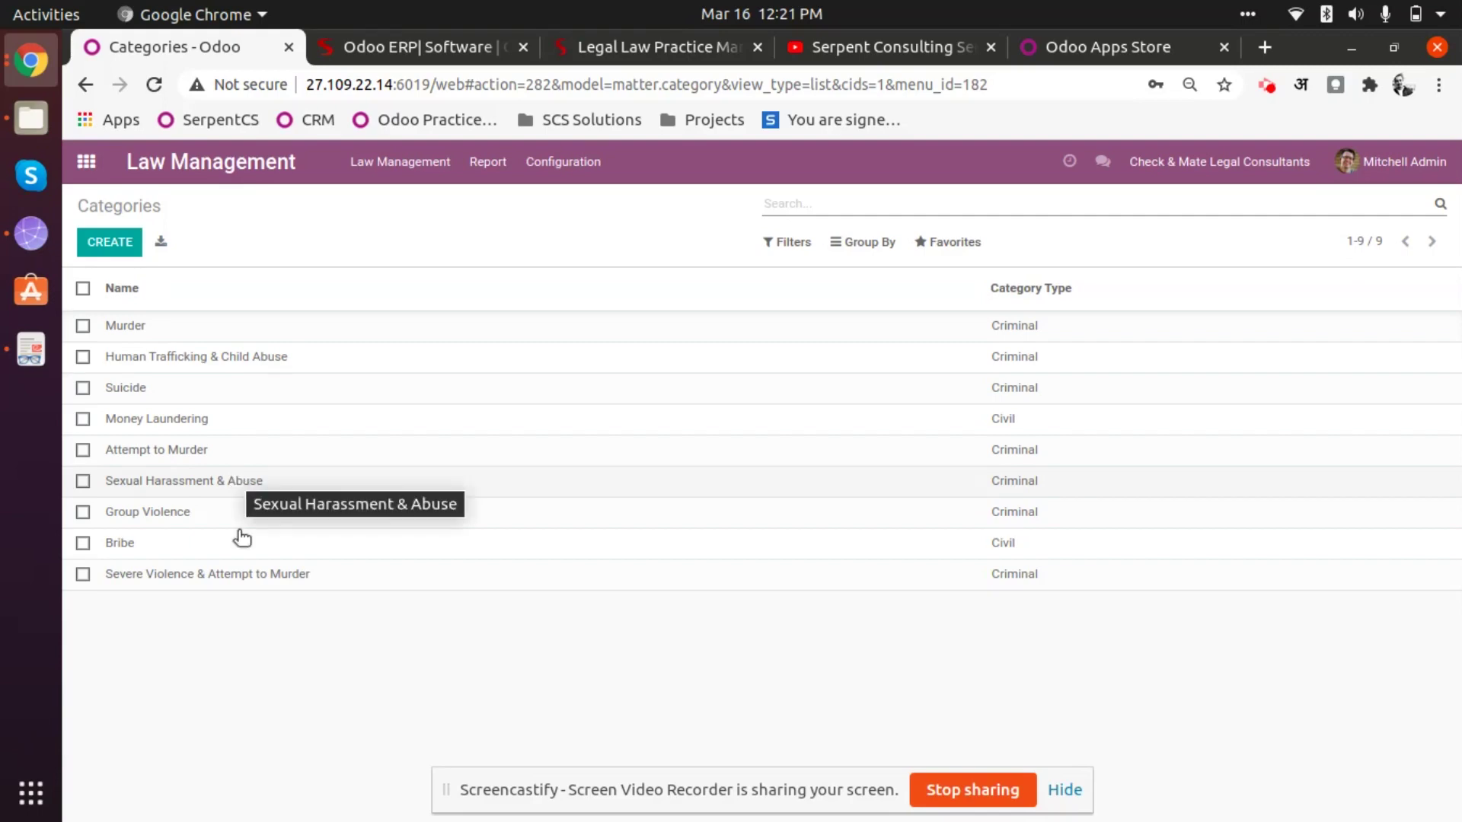
Start a new category, look through the Category Type choices, and discard it unsaved.
{"action": "left_click", "coordinate": [116, 240]}
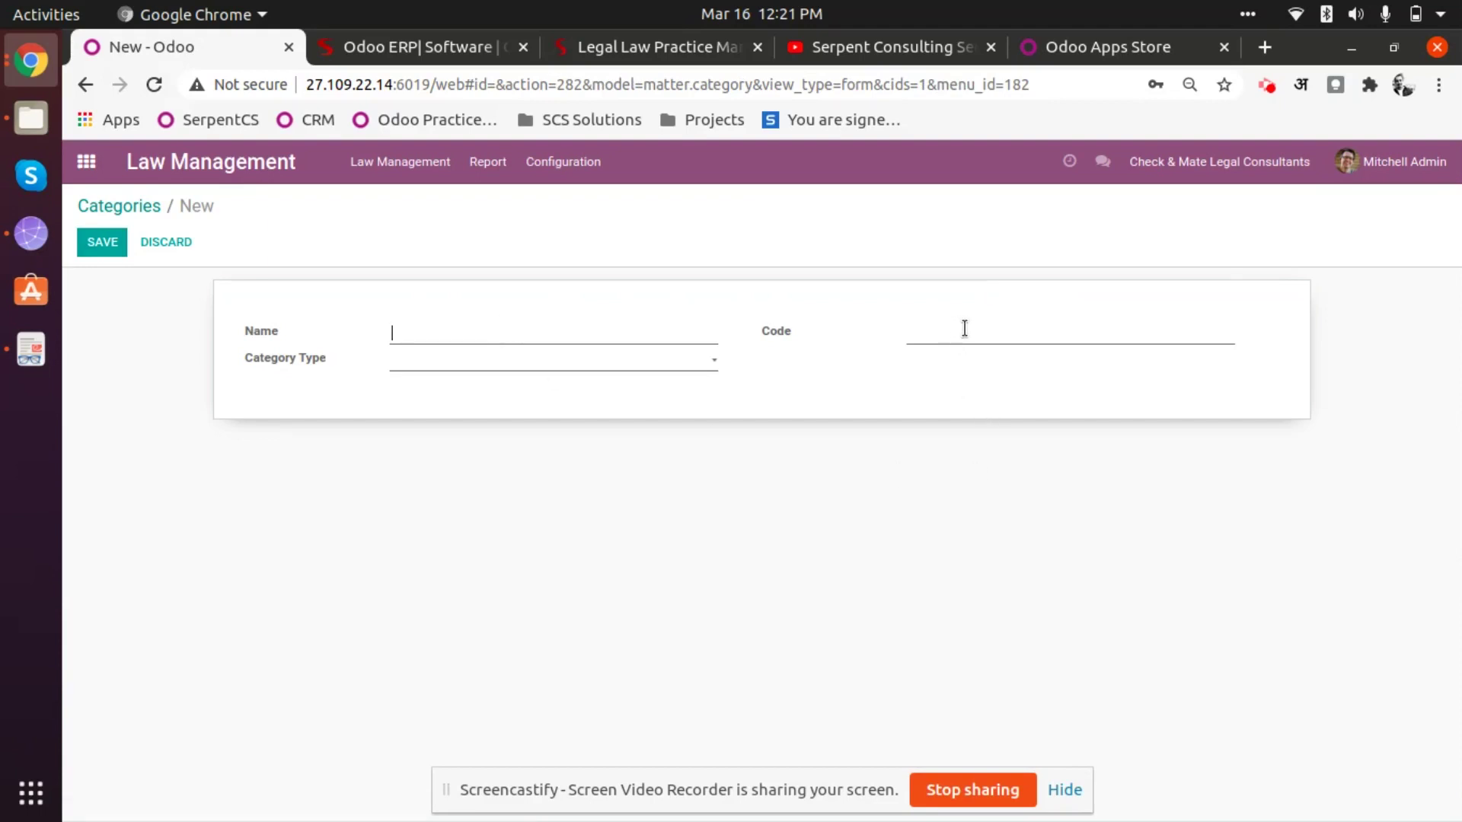
{"action": "left_click", "coordinate": [494, 366]}
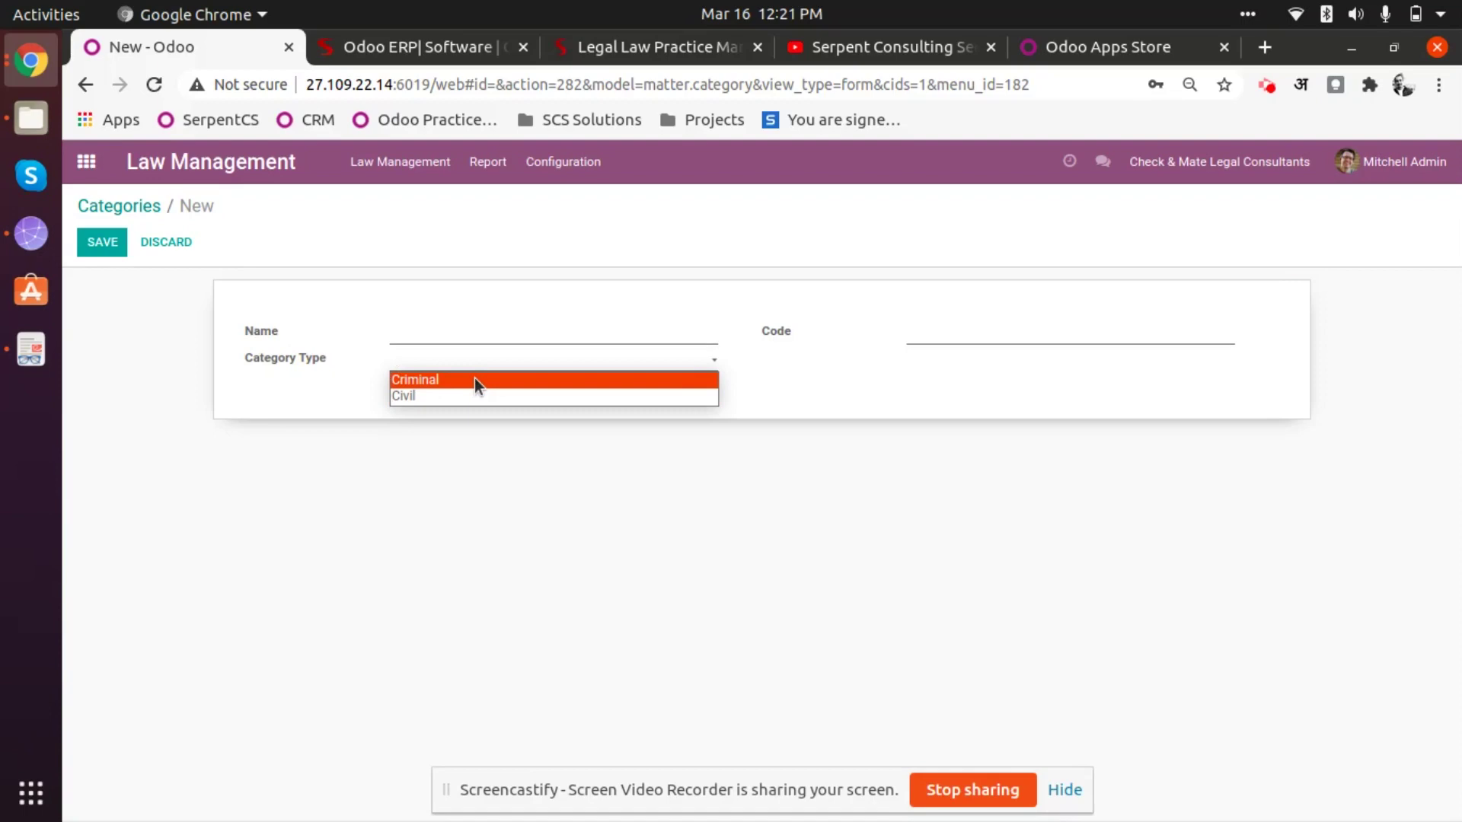
{"action": "left_click", "coordinate": [437, 632]}
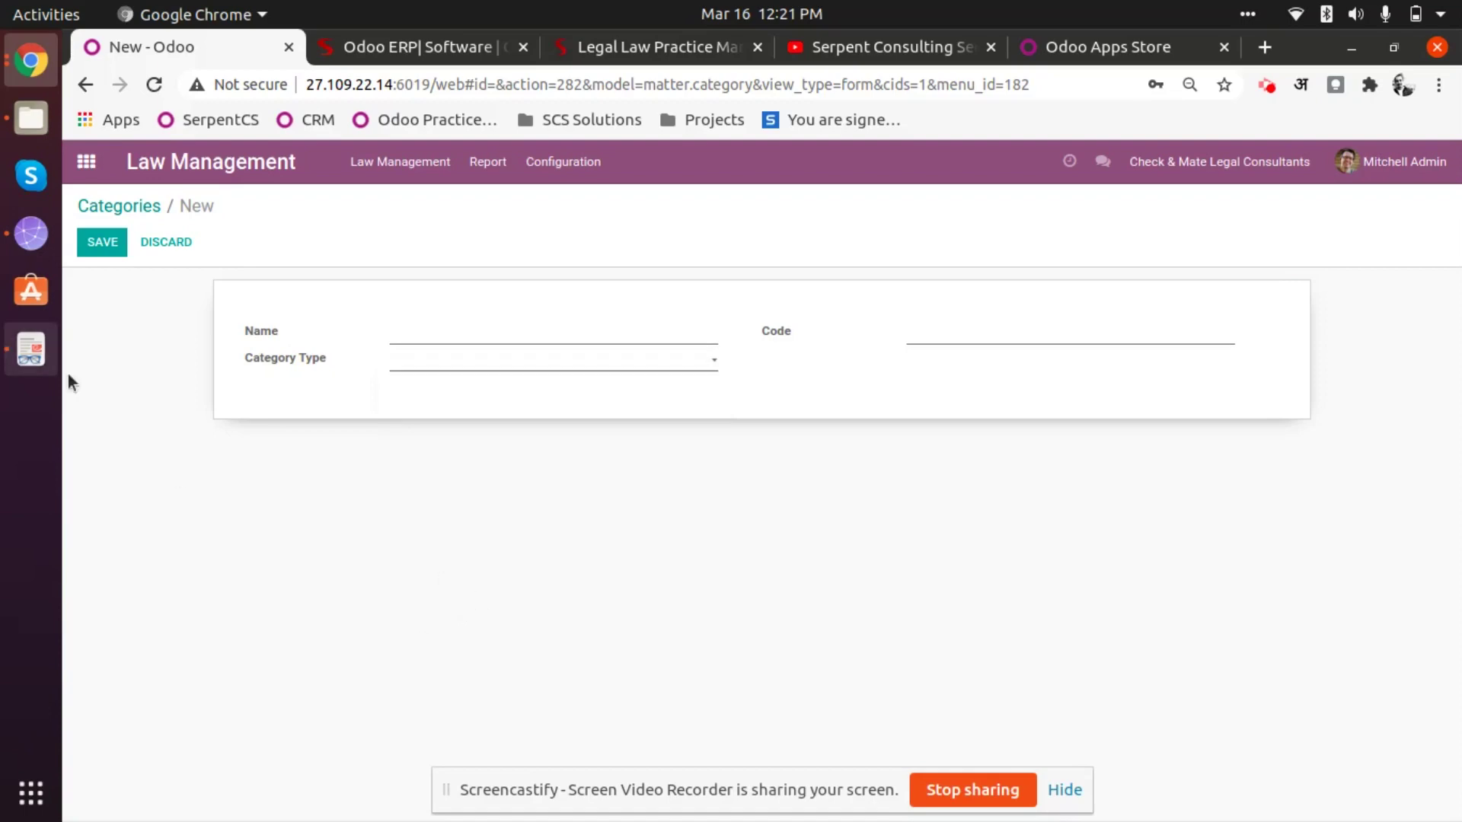
{"action": "left_click", "coordinate": [166, 242]}
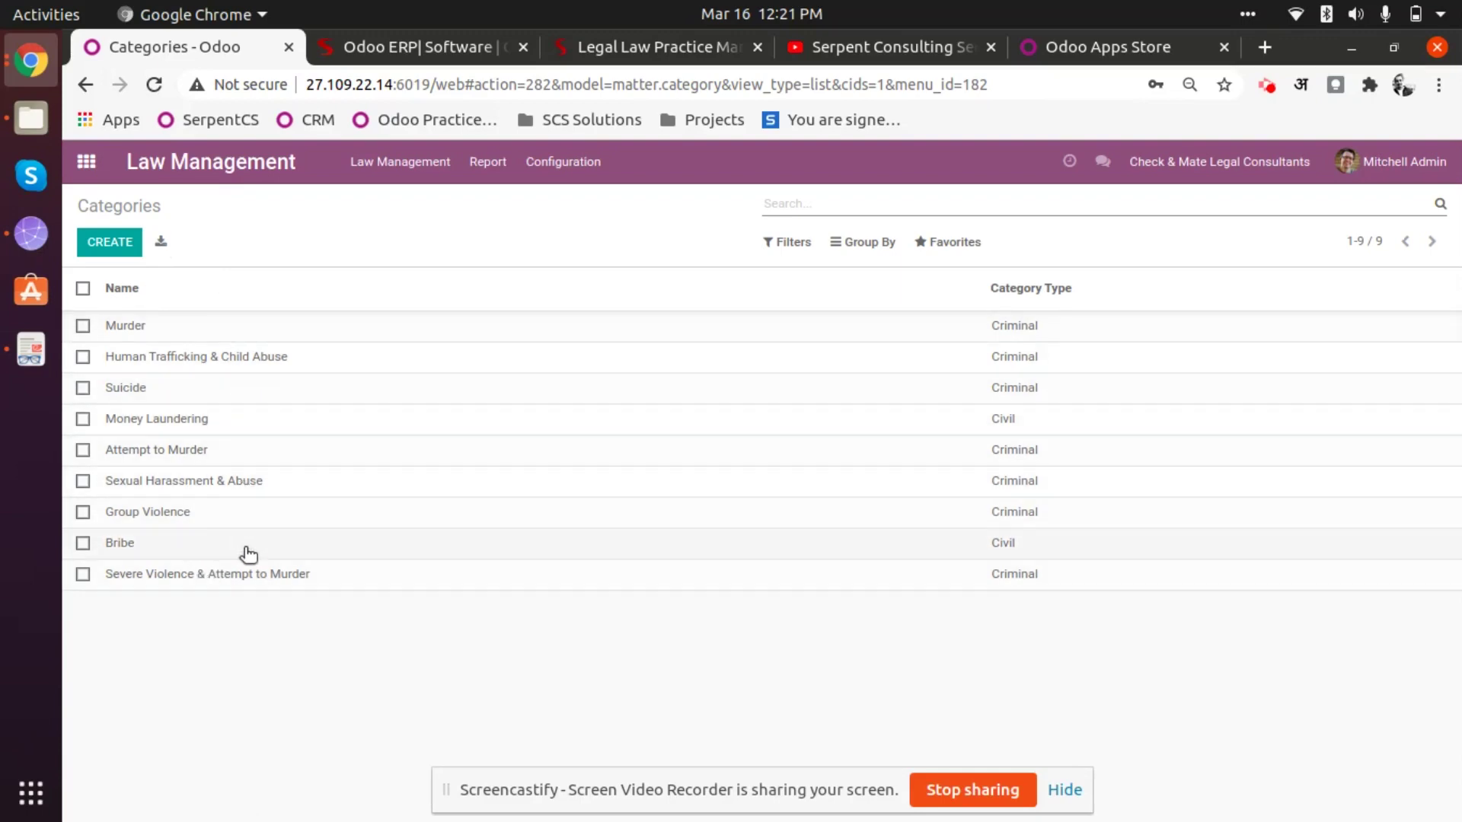
{"action": "left_click", "coordinate": [575, 163]}
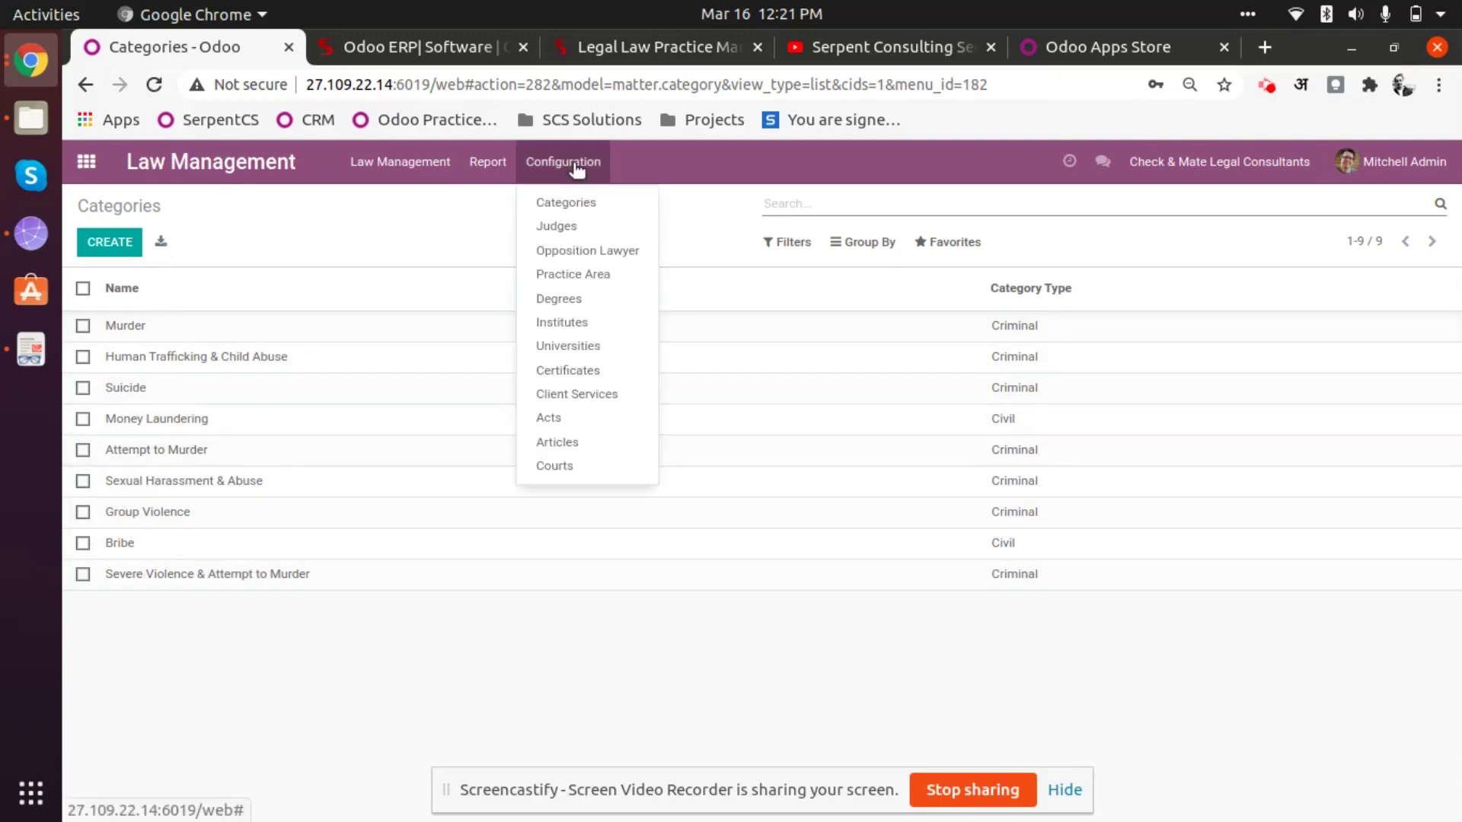
Open Judge Details, abandon a blank judge, sort by Judge Name, then open Opposition Lawyer.
{"action": "left_click", "coordinate": [600, 227]}
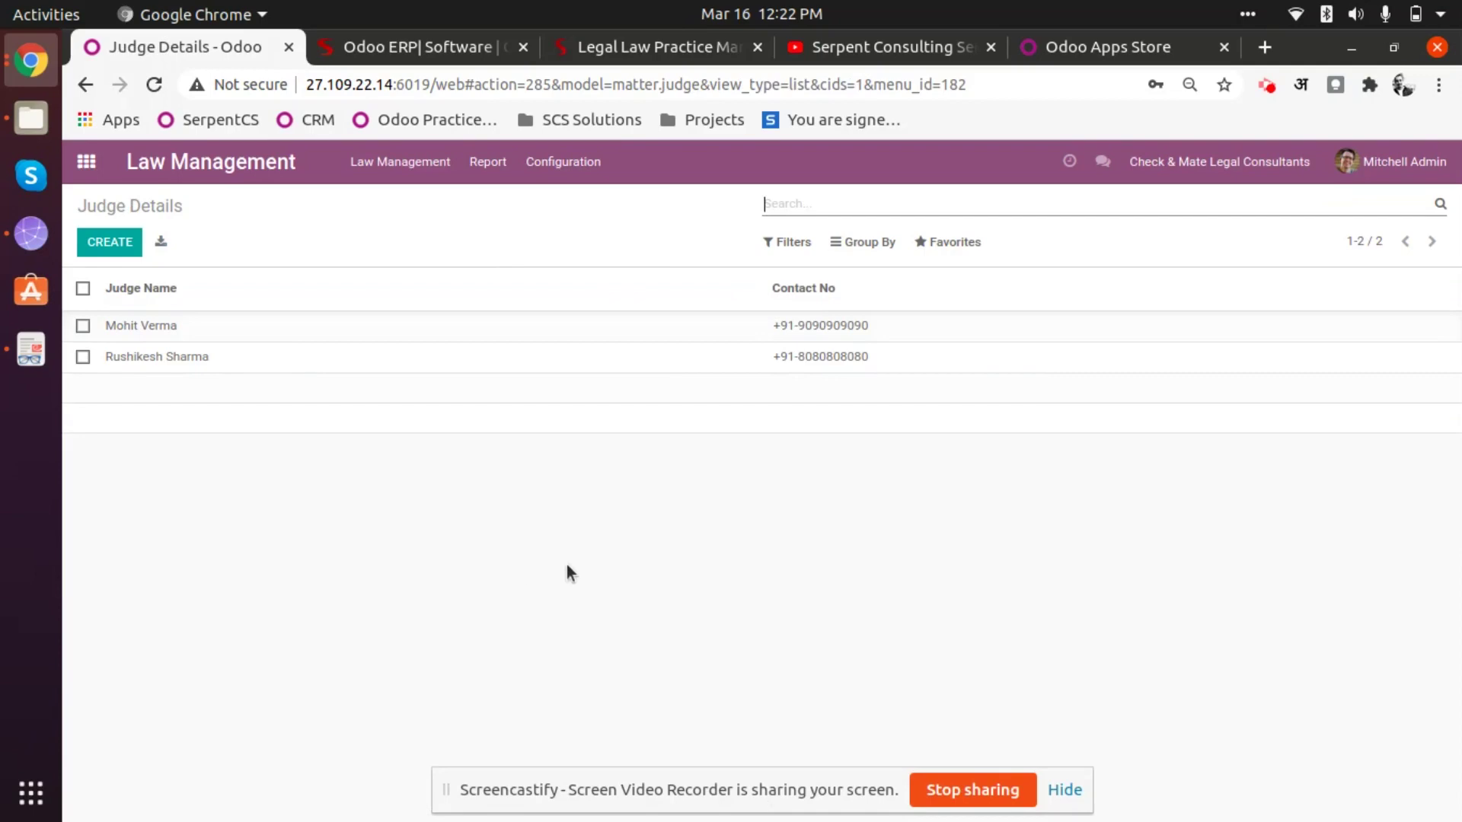
{"action": "left_click", "coordinate": [119, 238]}
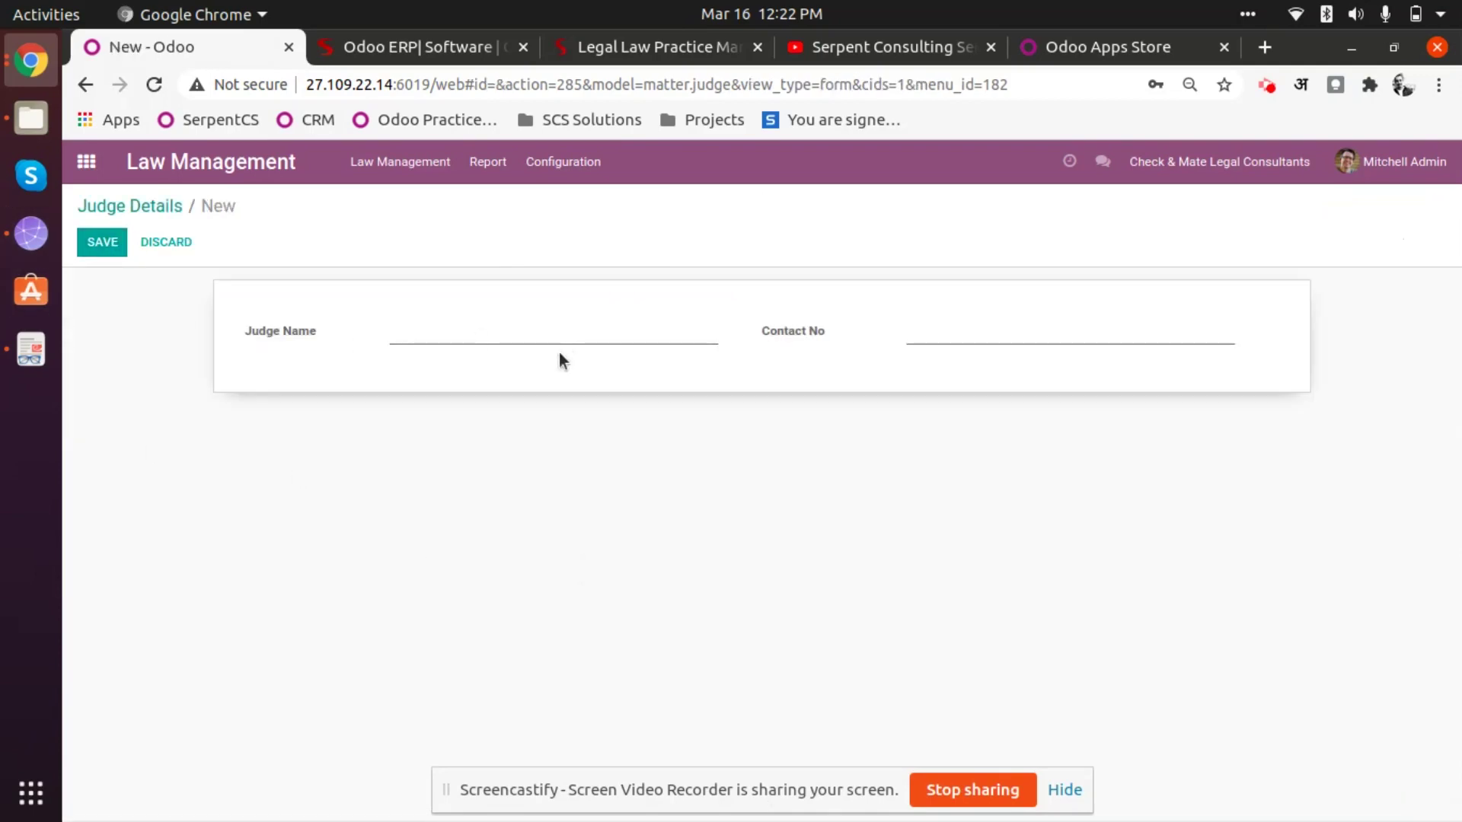
{"action": "left_click", "coordinate": [168, 242]}
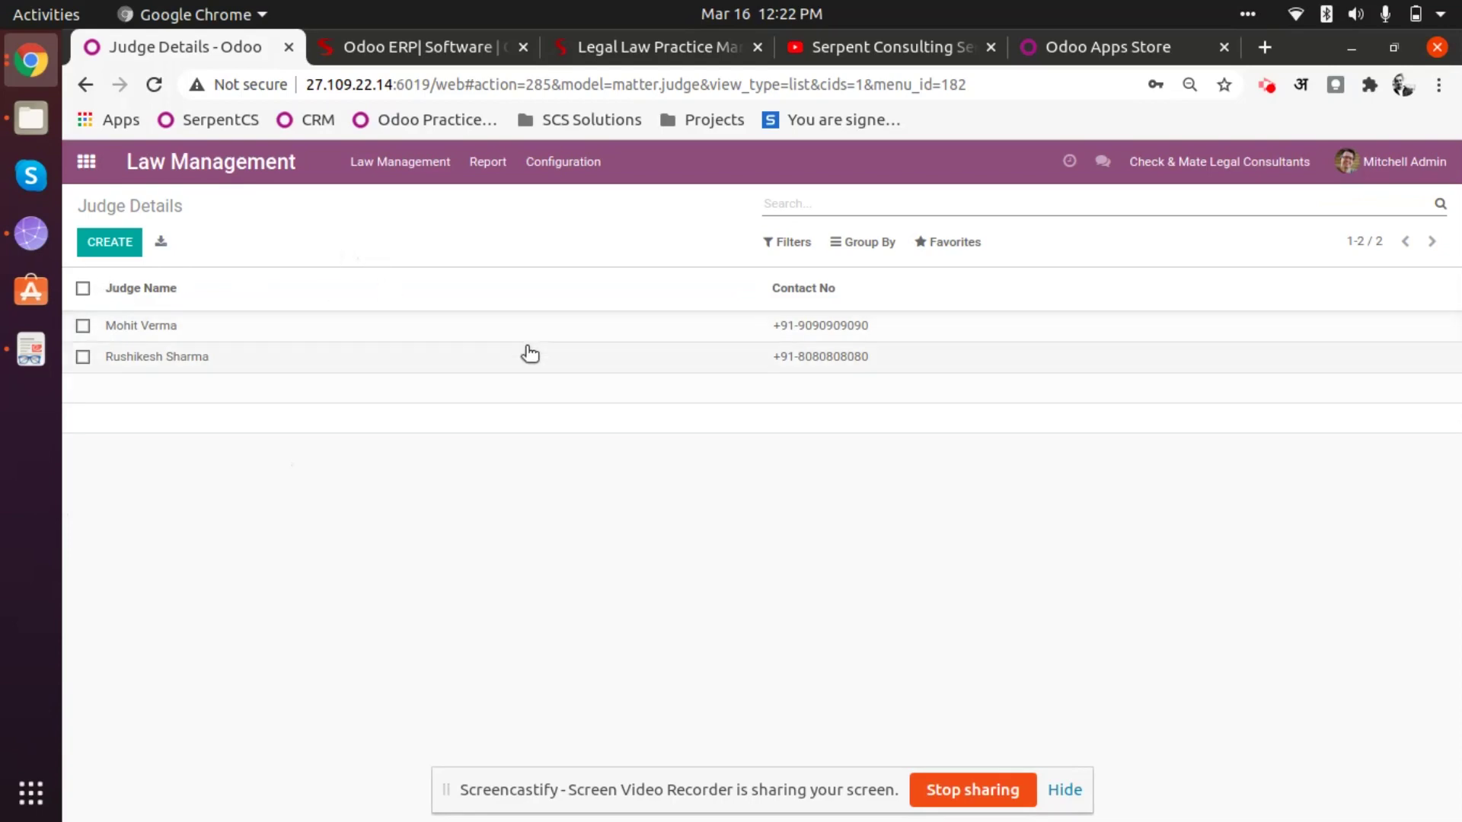
{"action": "left_click", "coordinate": [285, 301]}
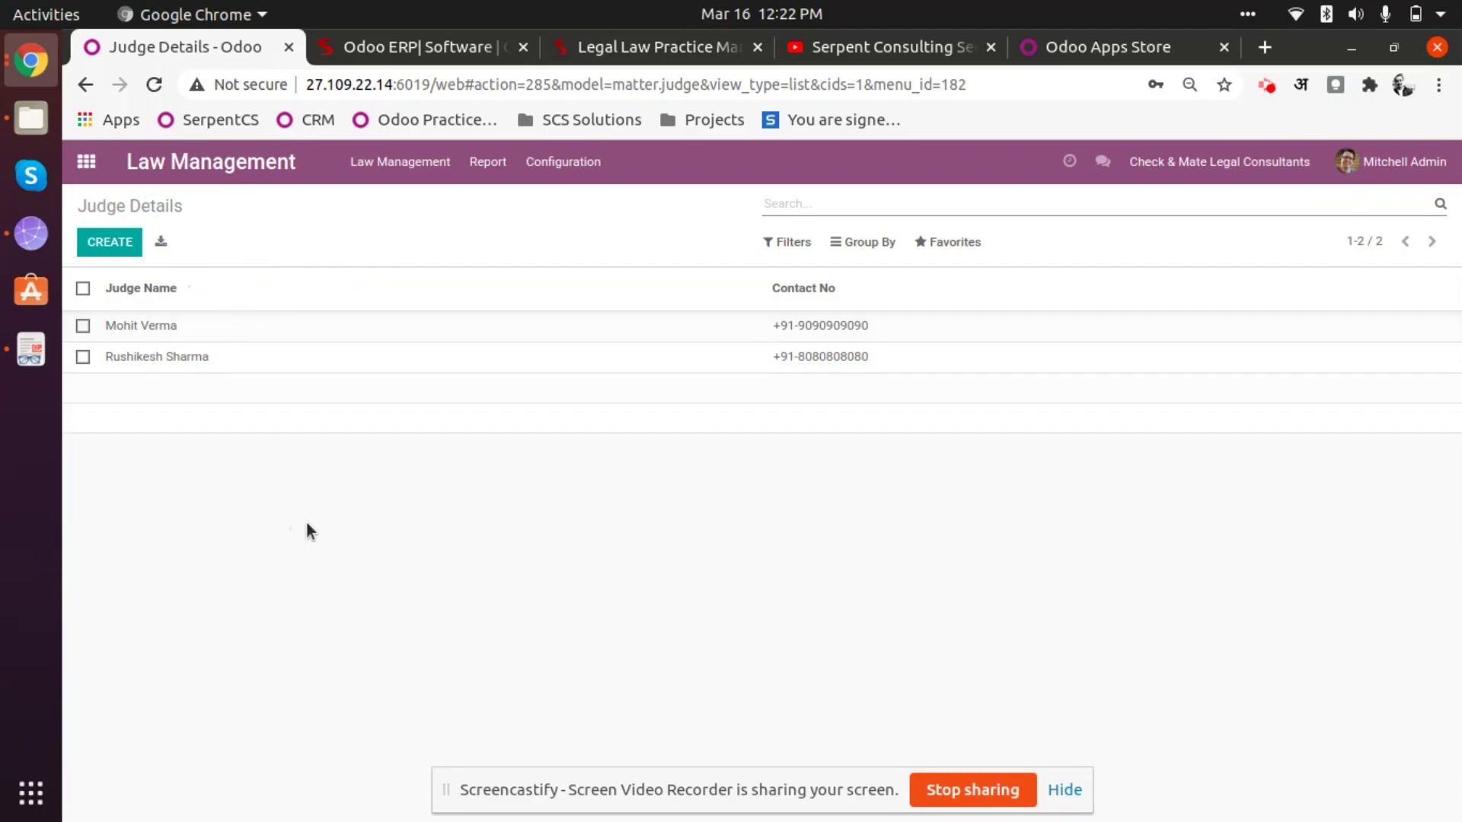
{"action": "left_click", "coordinate": [585, 169]}
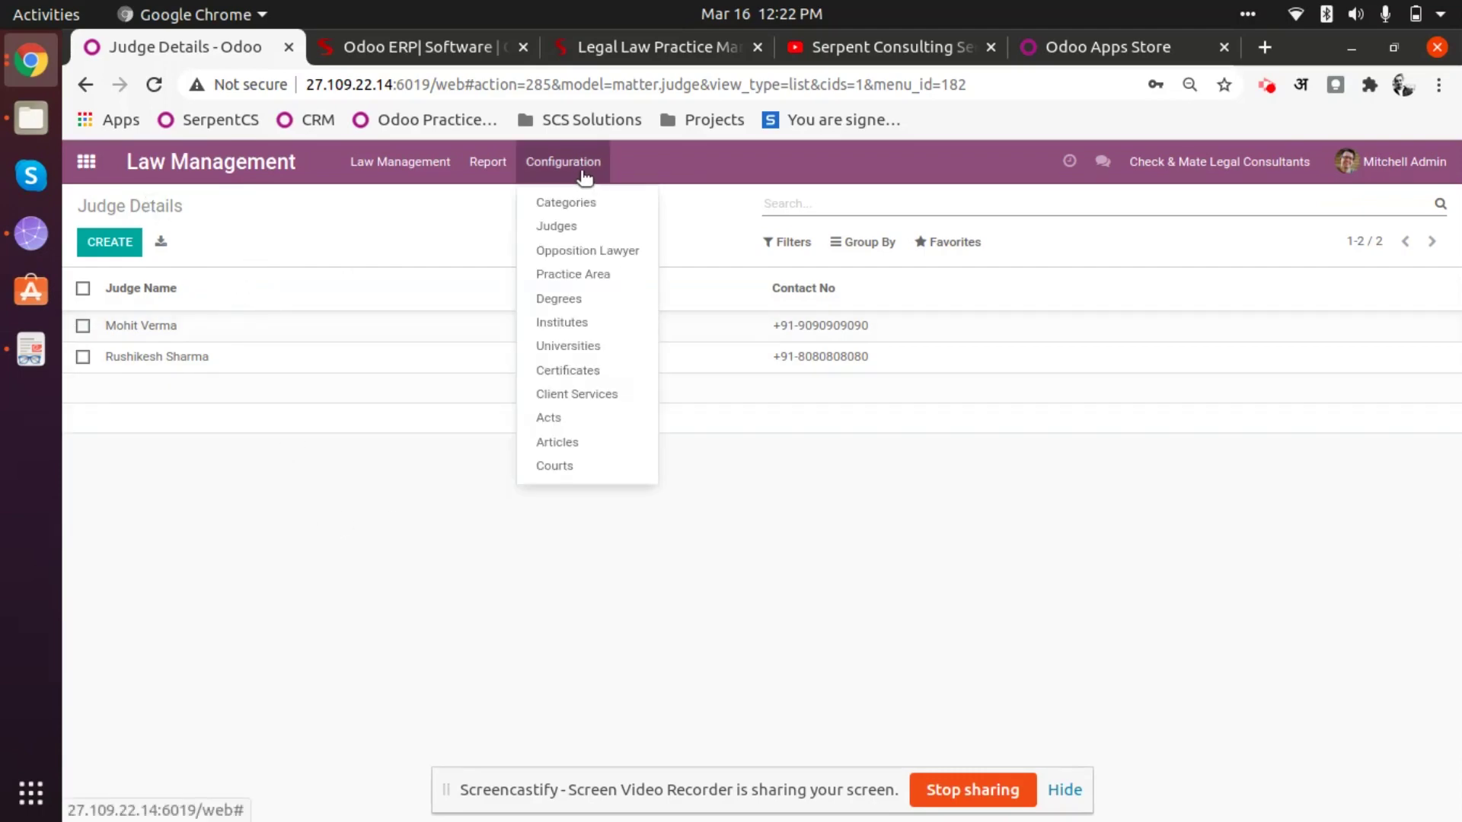
{"action": "left_click", "coordinate": [610, 250]}
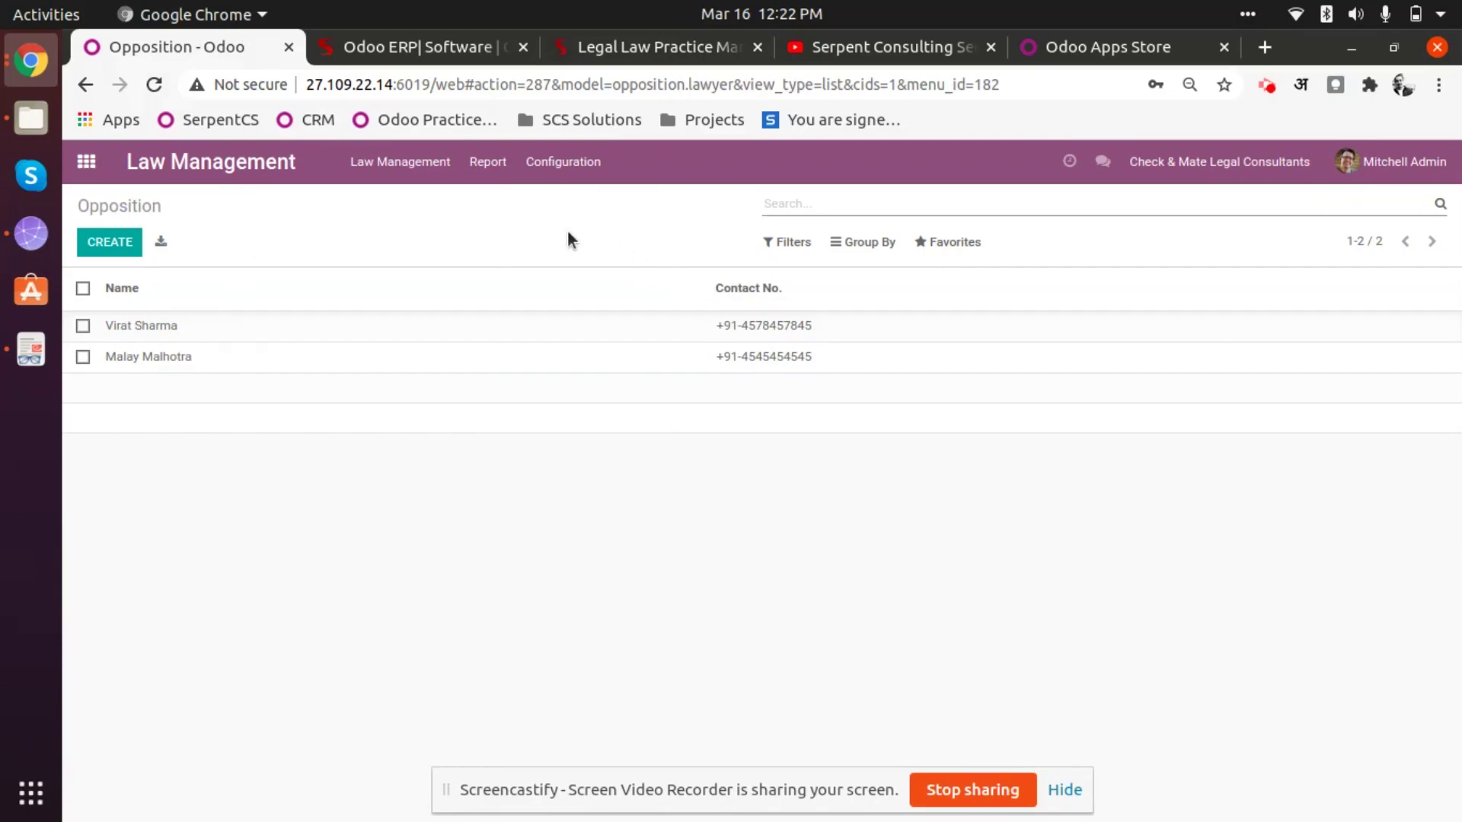
Open the Practice Area list of 12 areas, glance at the main menu, then show Configuration.
{"action": "left_click", "coordinate": [563, 160]}
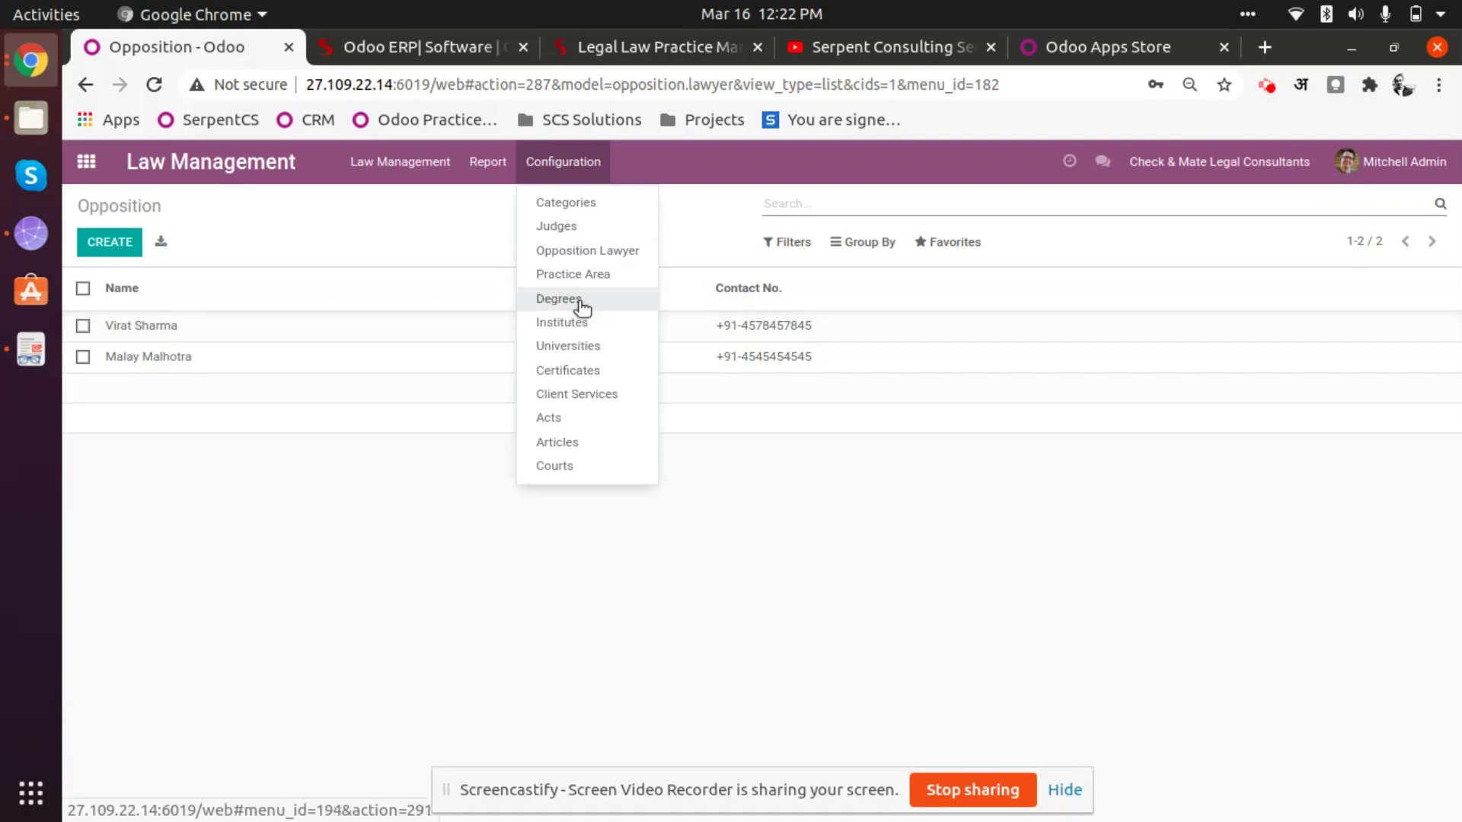
{"action": "left_click", "coordinate": [588, 275]}
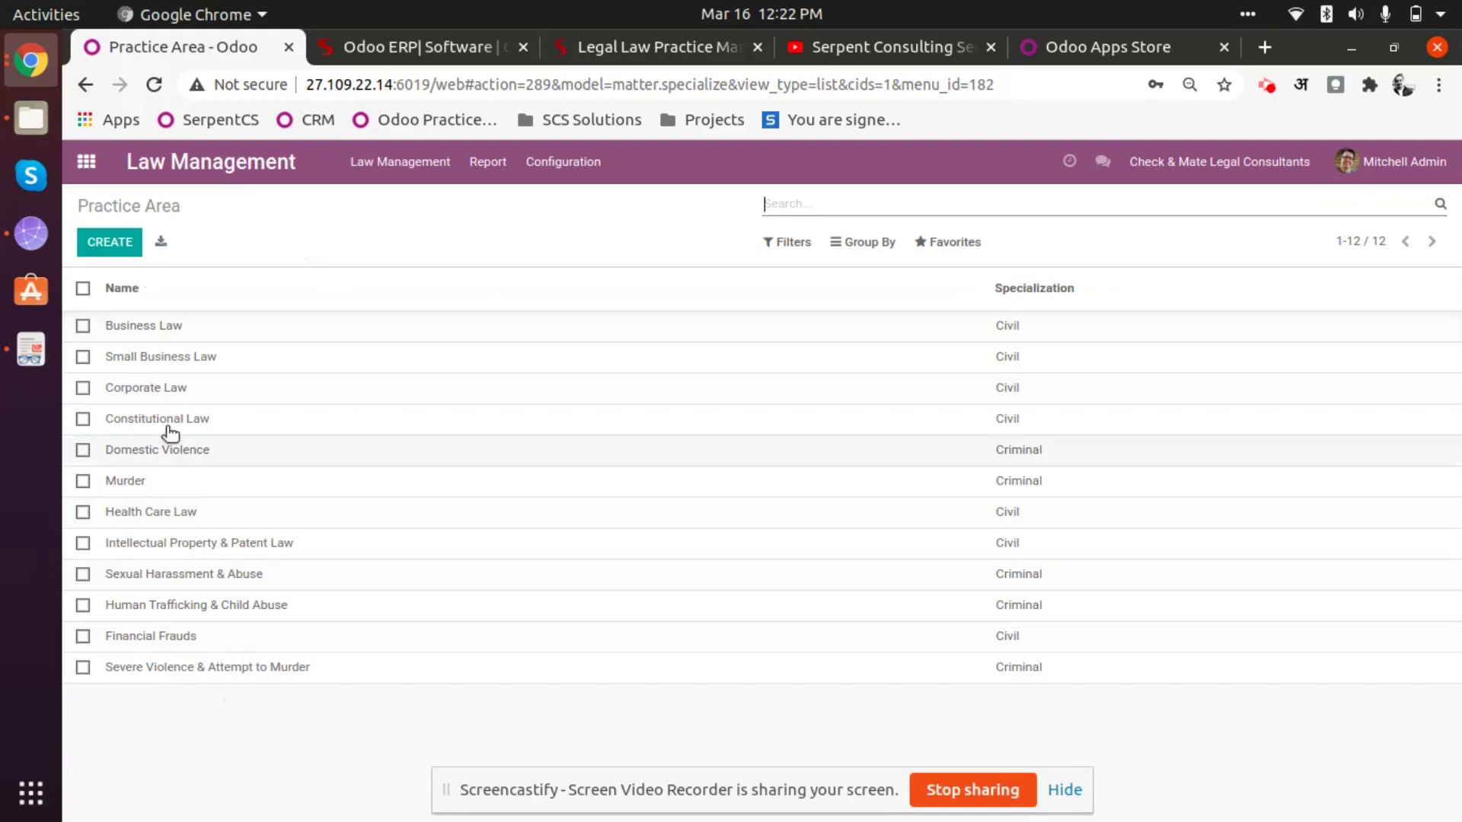
{"action": "left_click", "coordinate": [390, 163]}
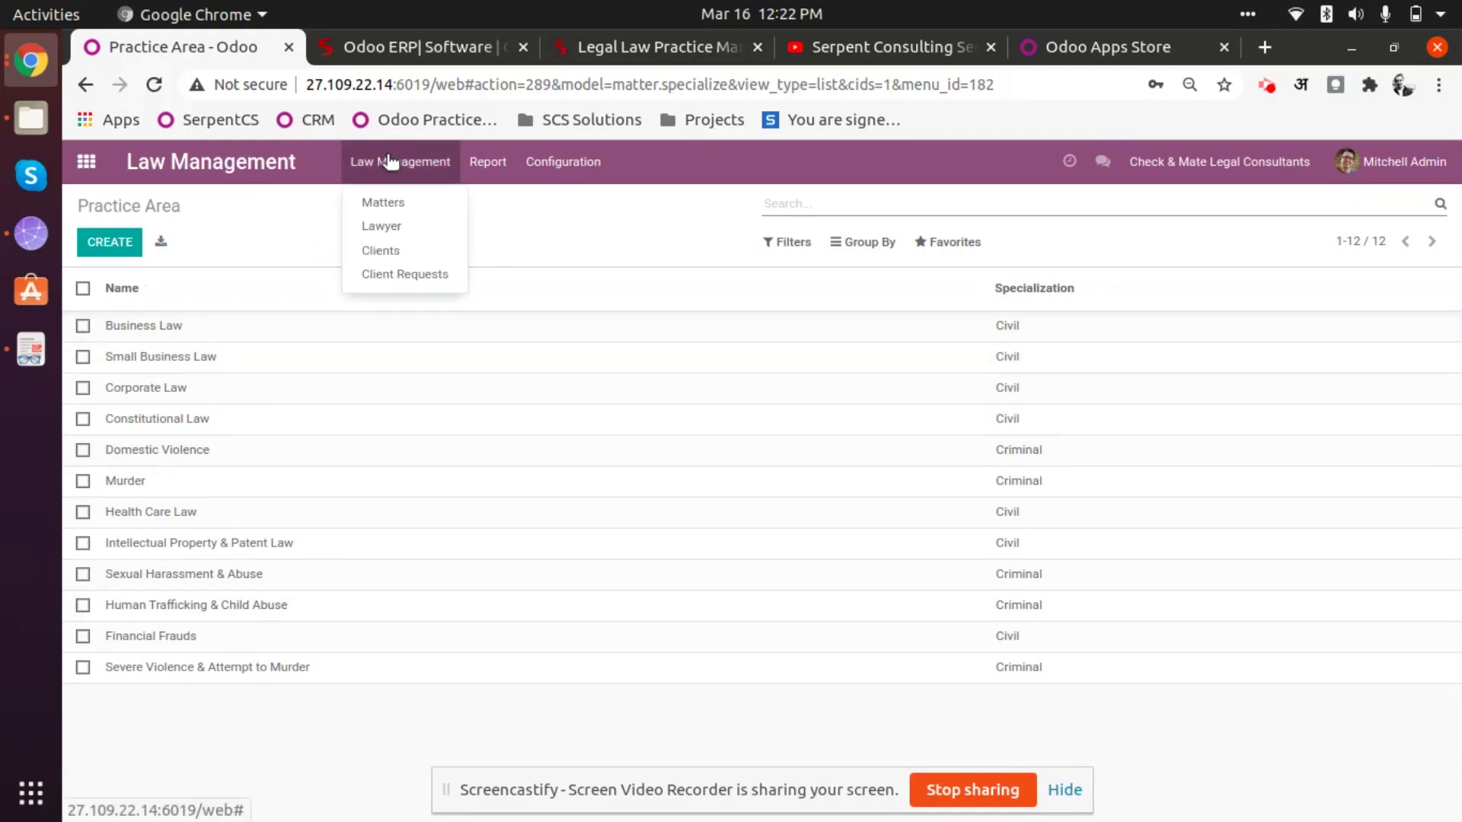
{"action": "left_click", "coordinate": [571, 245]}
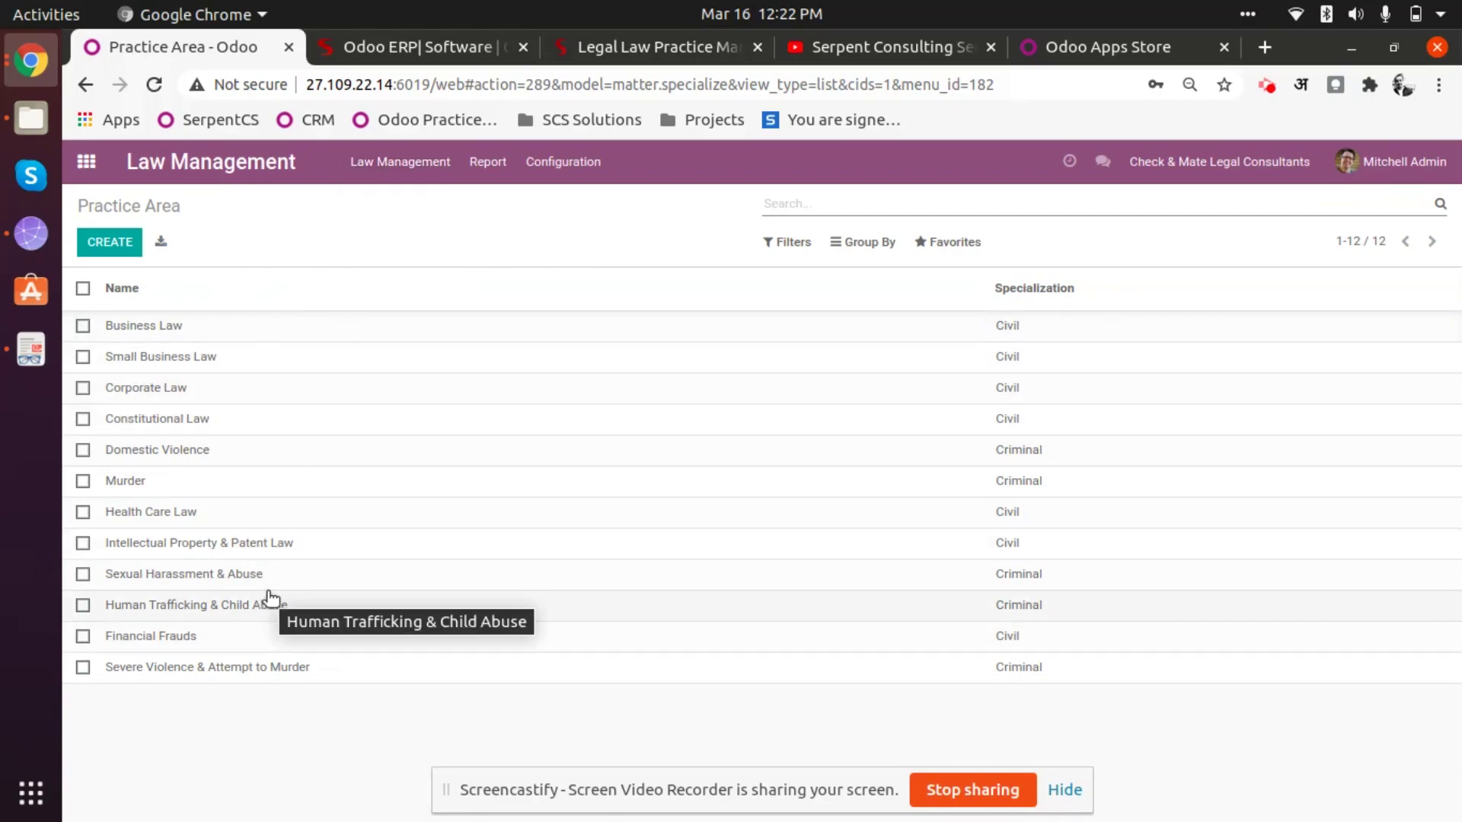
{"action": "left_click", "coordinate": [375, 162]}
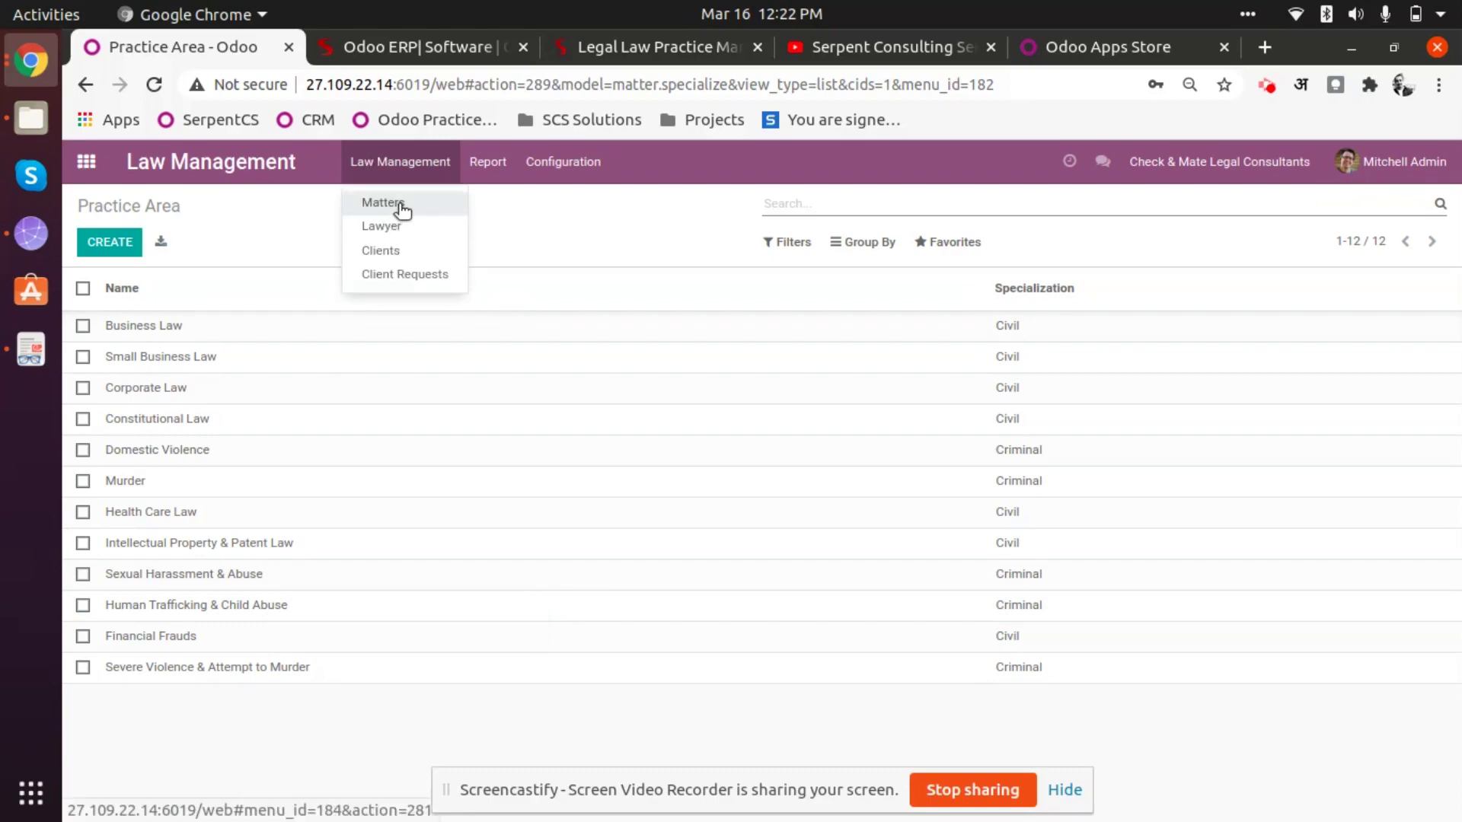
{"action": "left_click", "coordinate": [641, 225]}
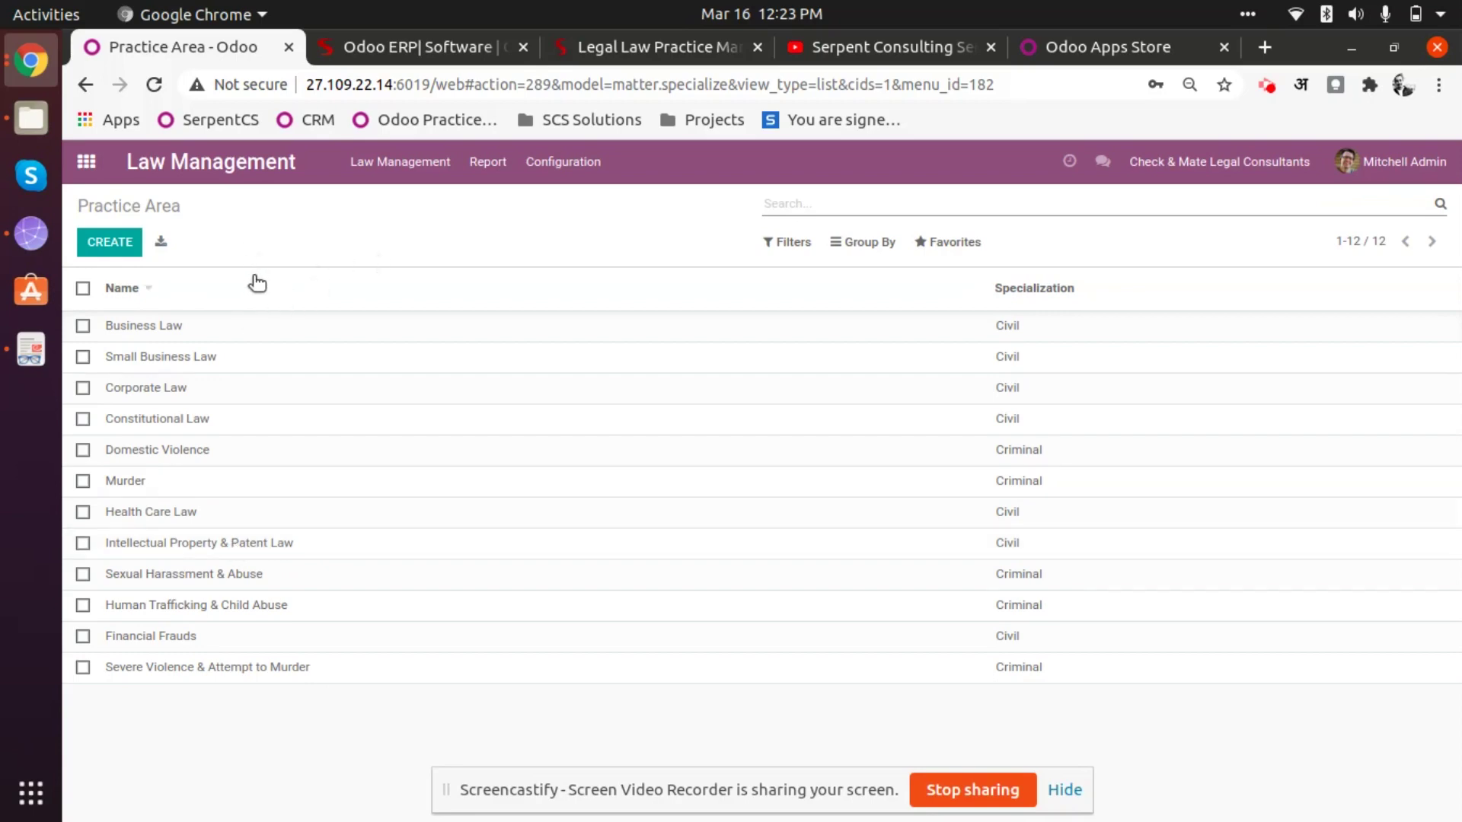
{"action": "left_click", "coordinate": [567, 168]}
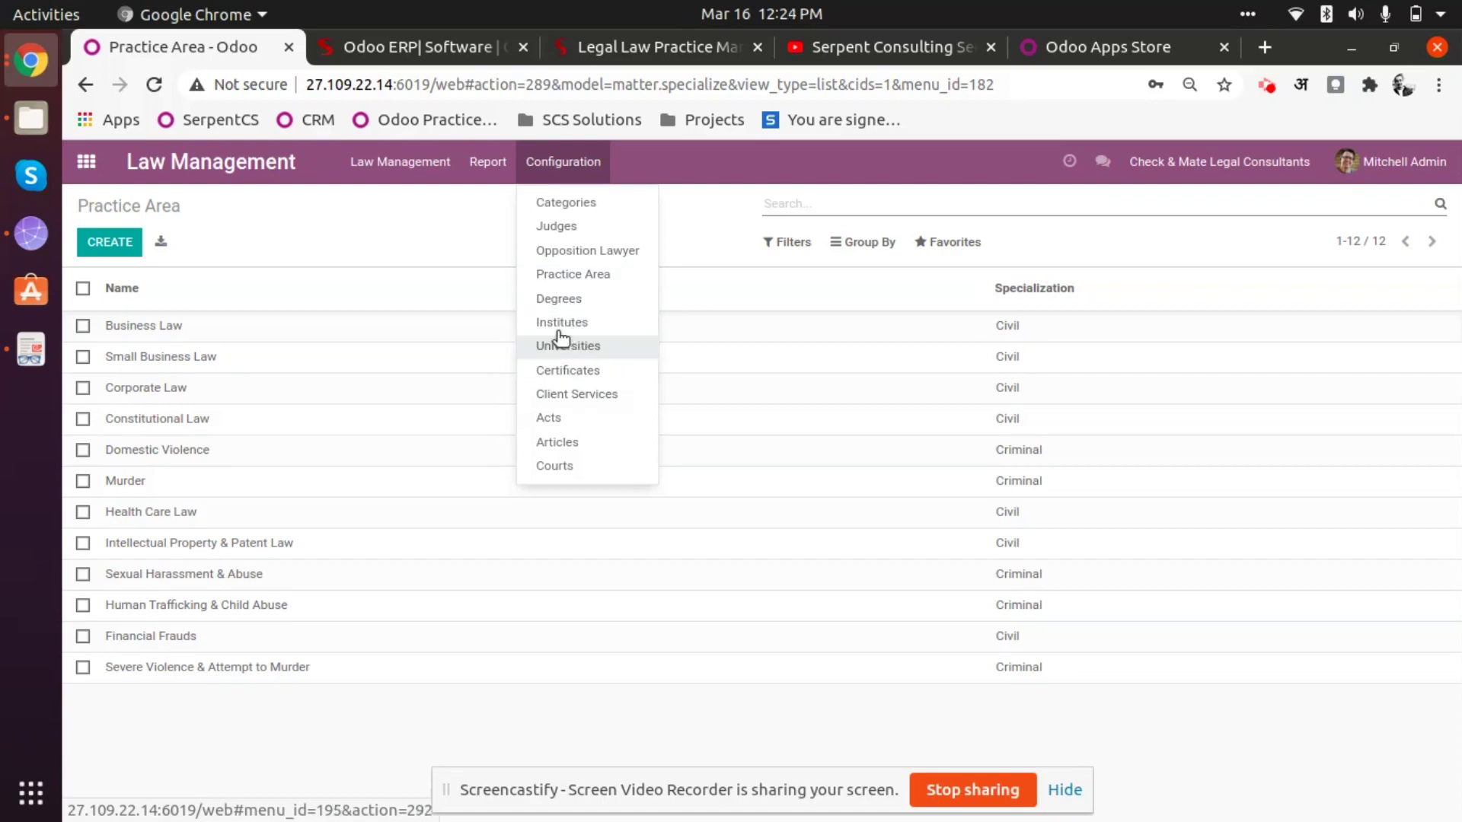
Step through Degrees and Institutes, ending on Certificates listing DGR, DPL and PGD.
{"action": "left_click", "coordinate": [590, 298]}
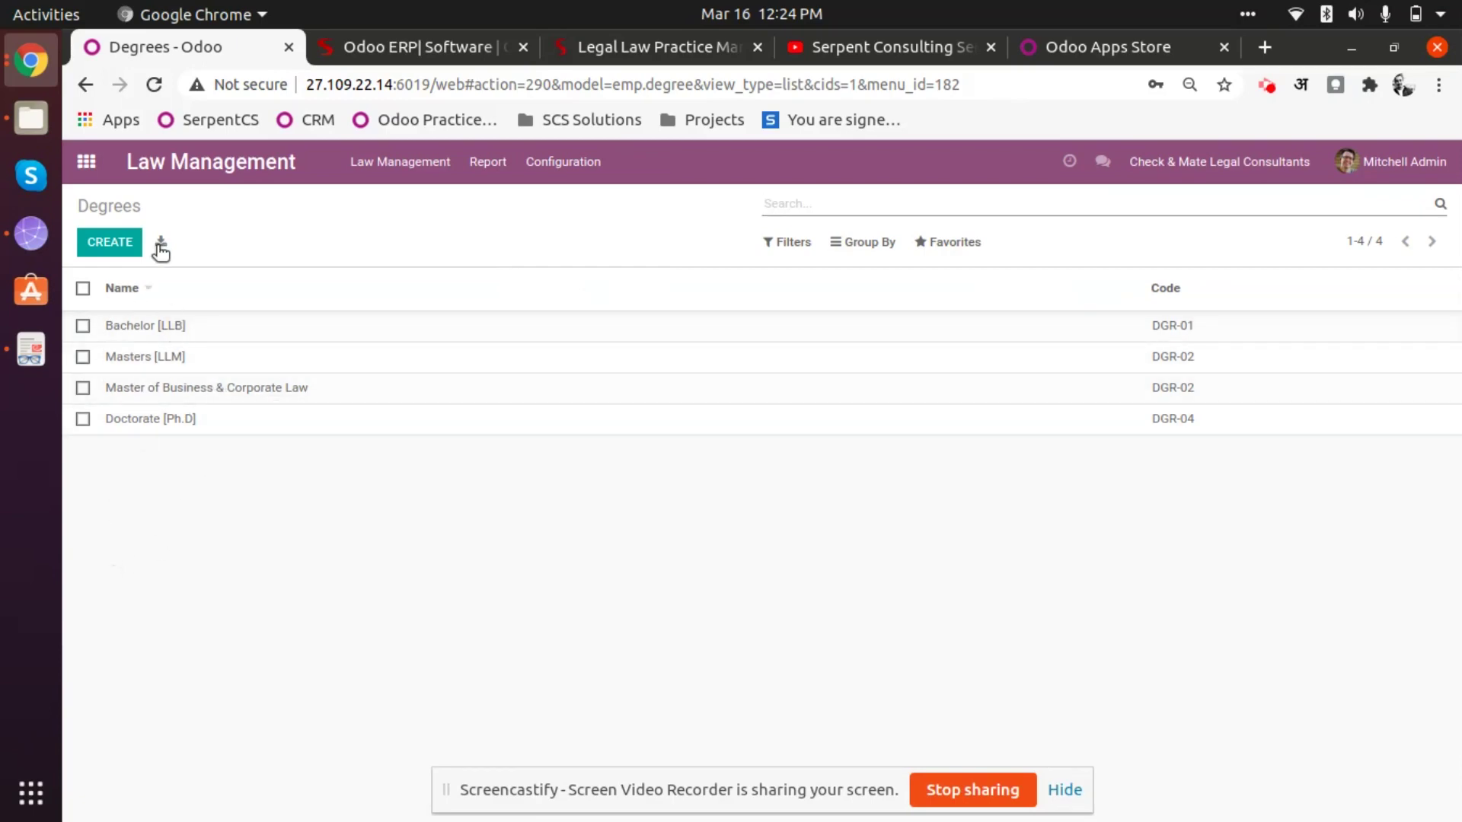
{"action": "left_click", "coordinate": [590, 162]}
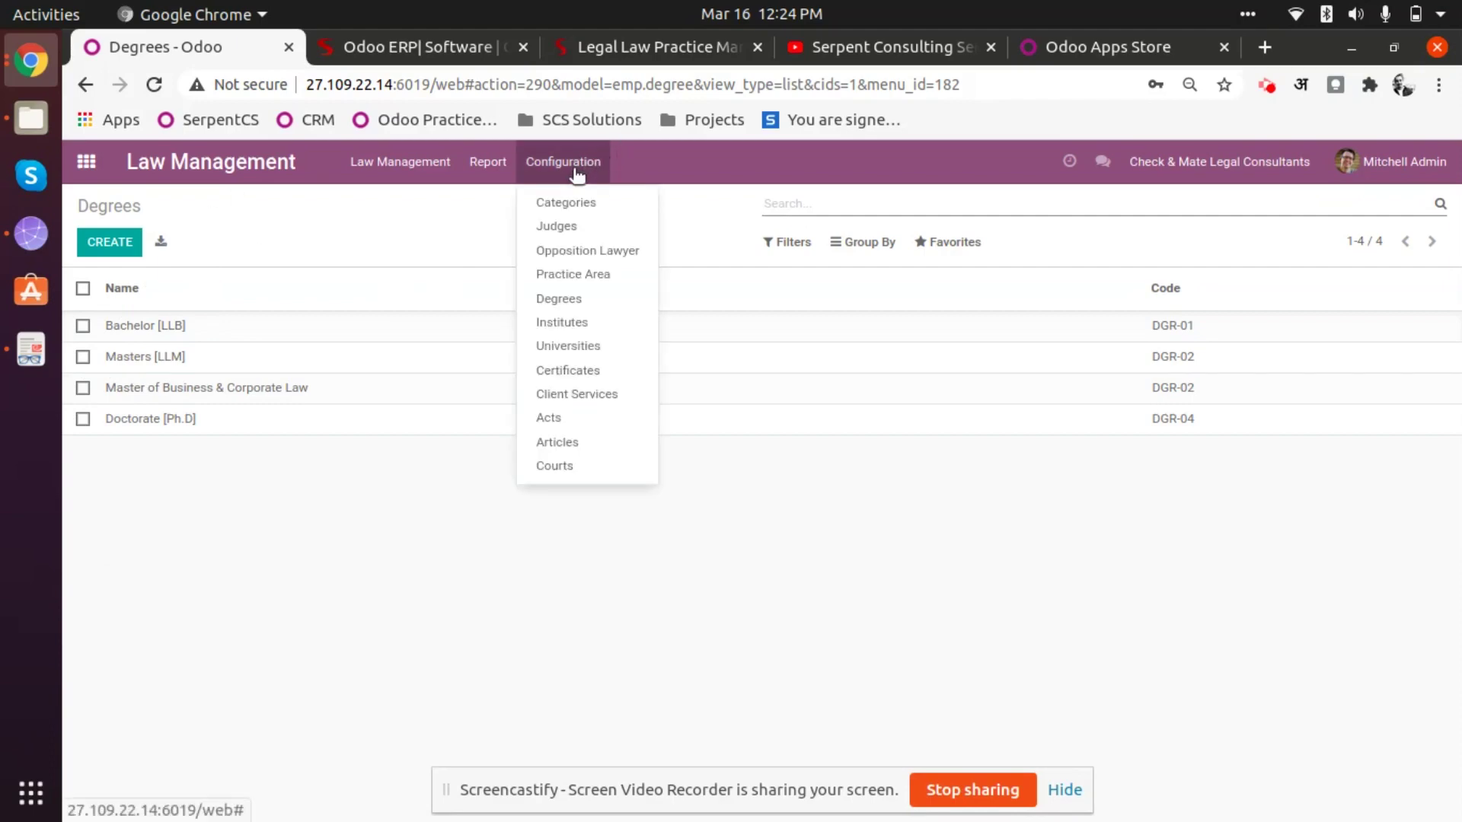
{"action": "left_click", "coordinate": [587, 323]}
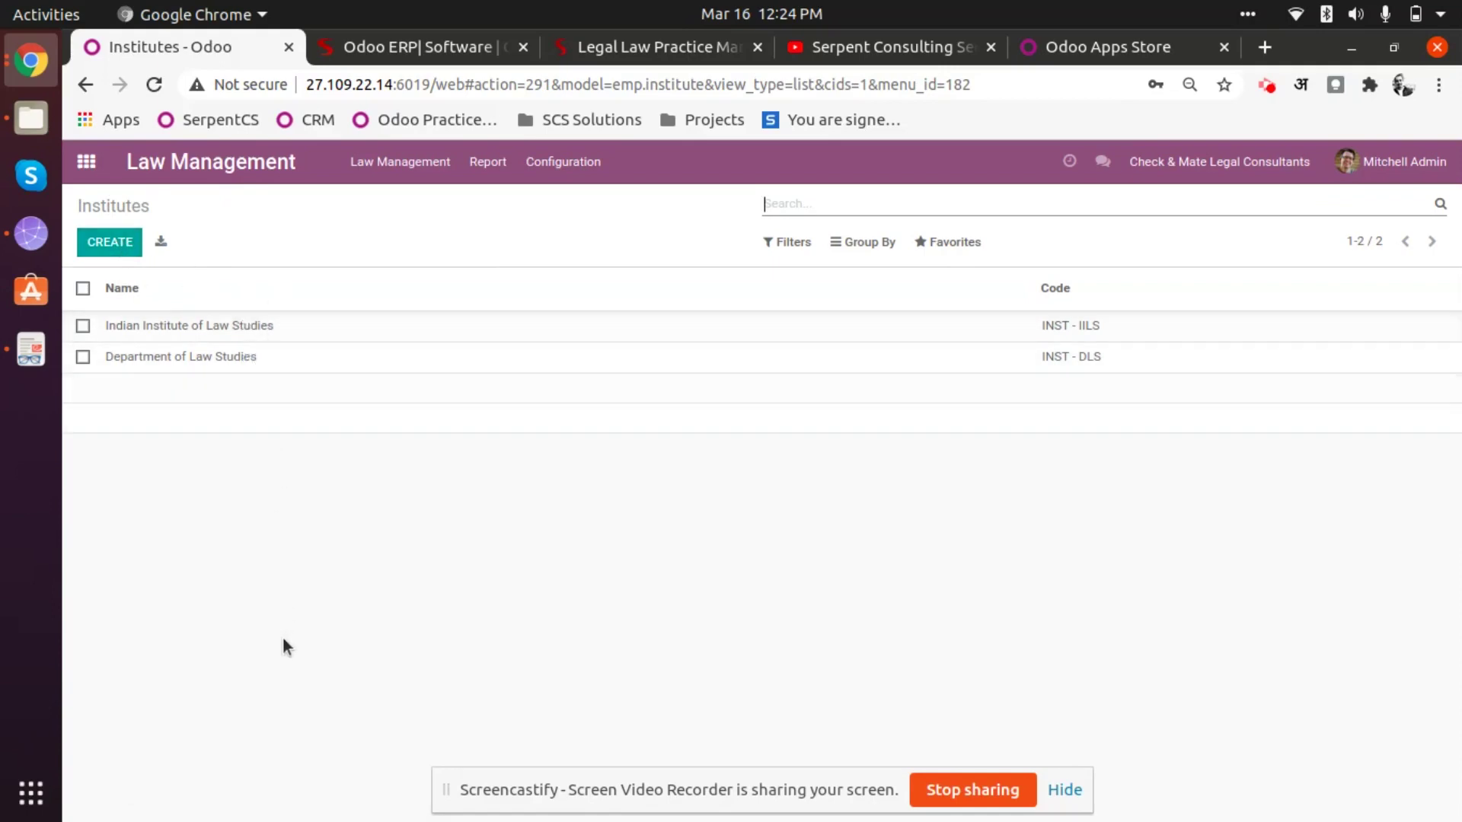
{"action": "left_click", "coordinate": [554, 168]}
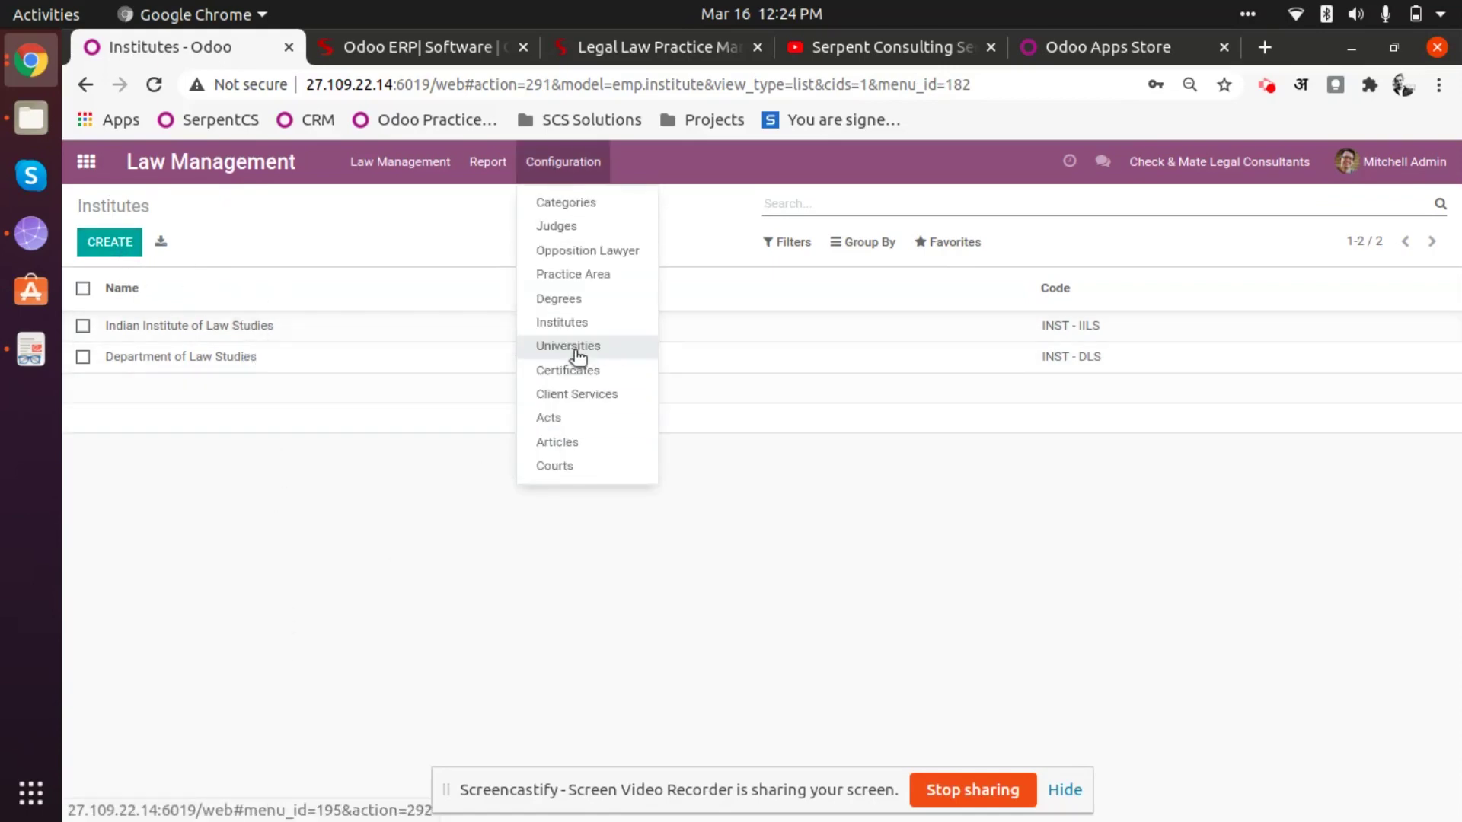
{"action": "left_click", "coordinate": [579, 370]}
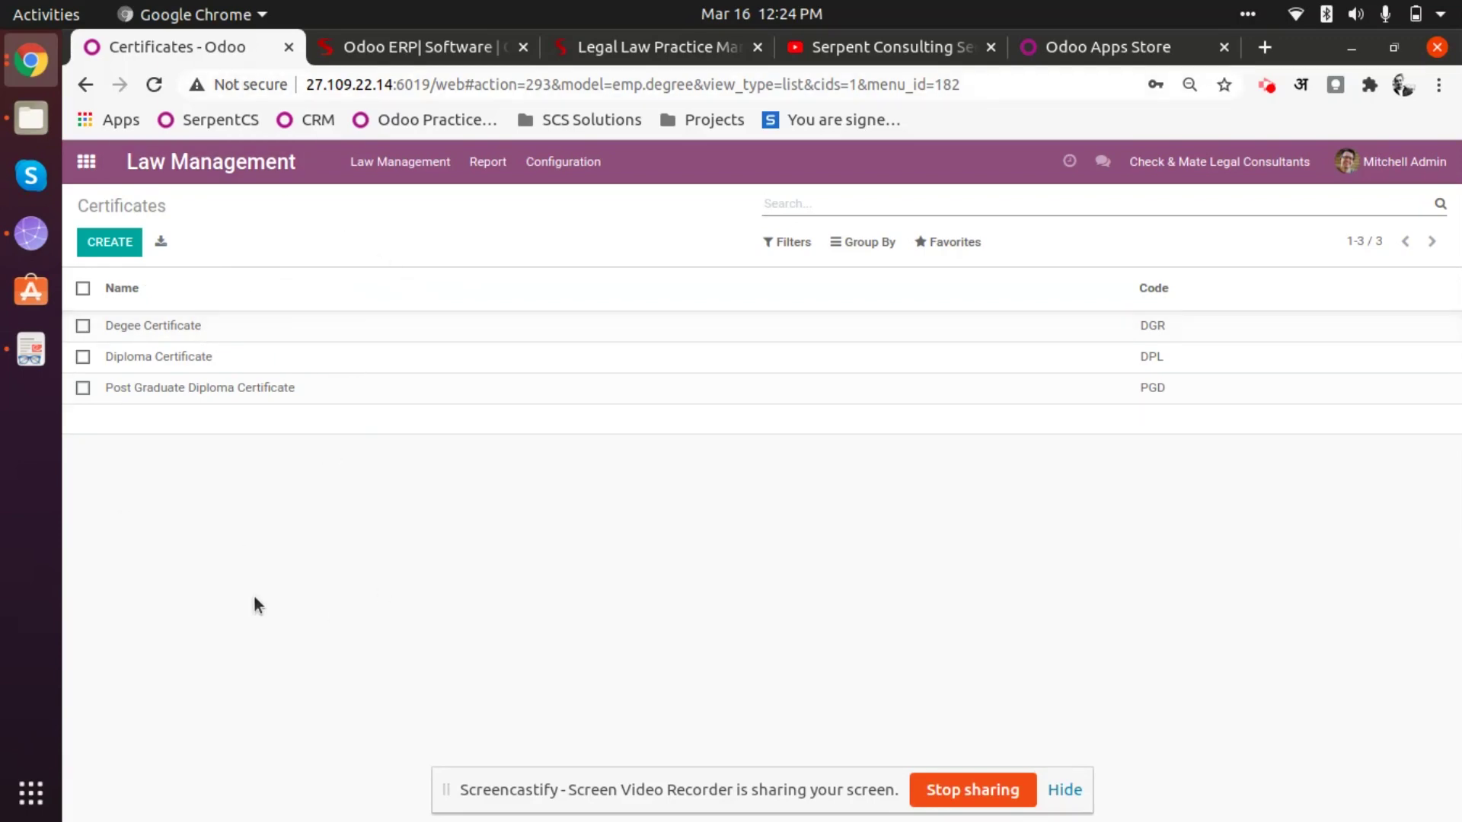
Show the Configuration pages again from the Certificates list.
{"action": "left_click", "coordinate": [563, 161]}
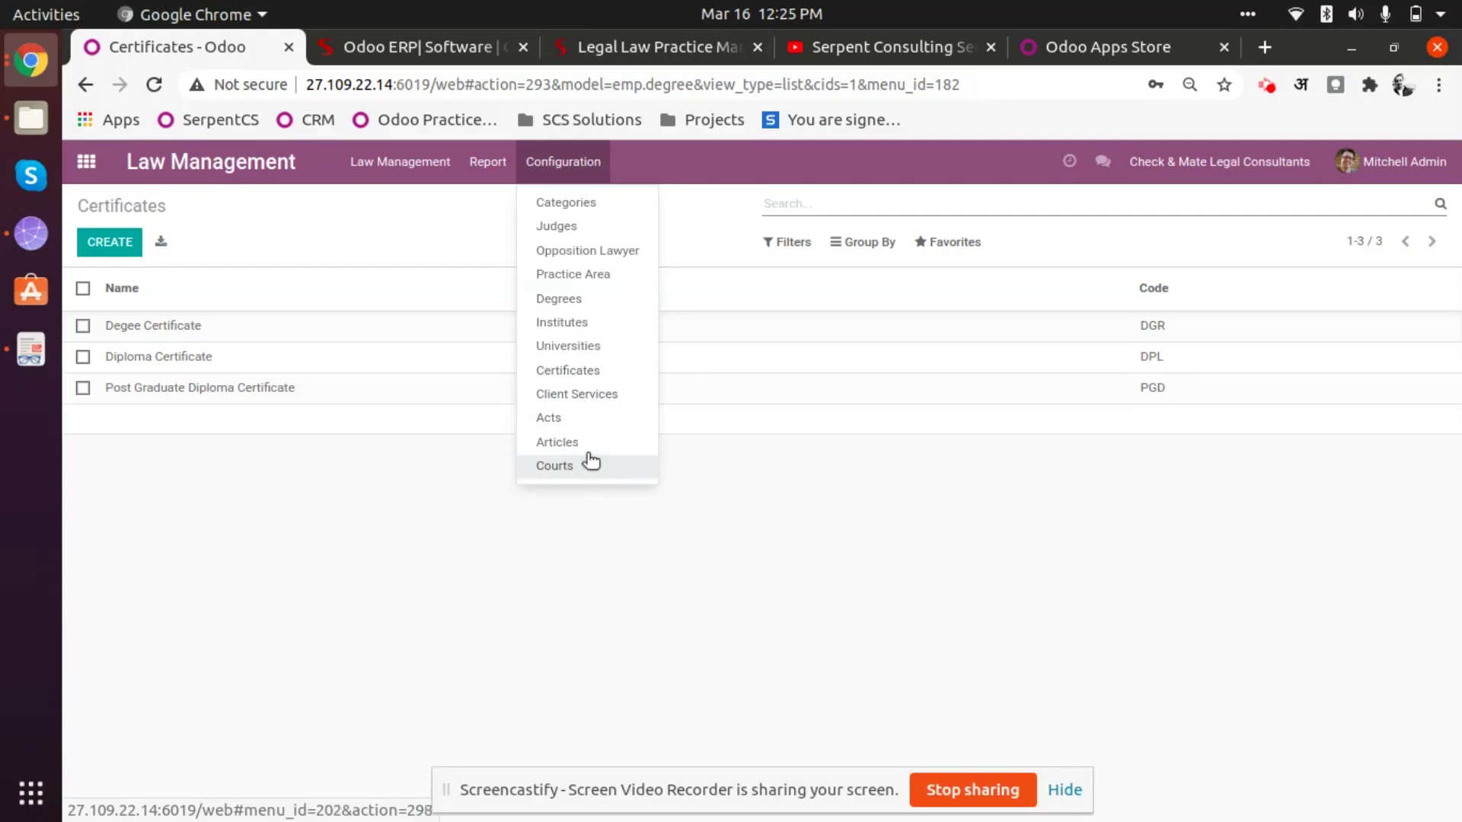
Open Client Services (CM-SERV-01 to CM-SERV-03), then start and discard a new service.
{"action": "left_click", "coordinate": [591, 395]}
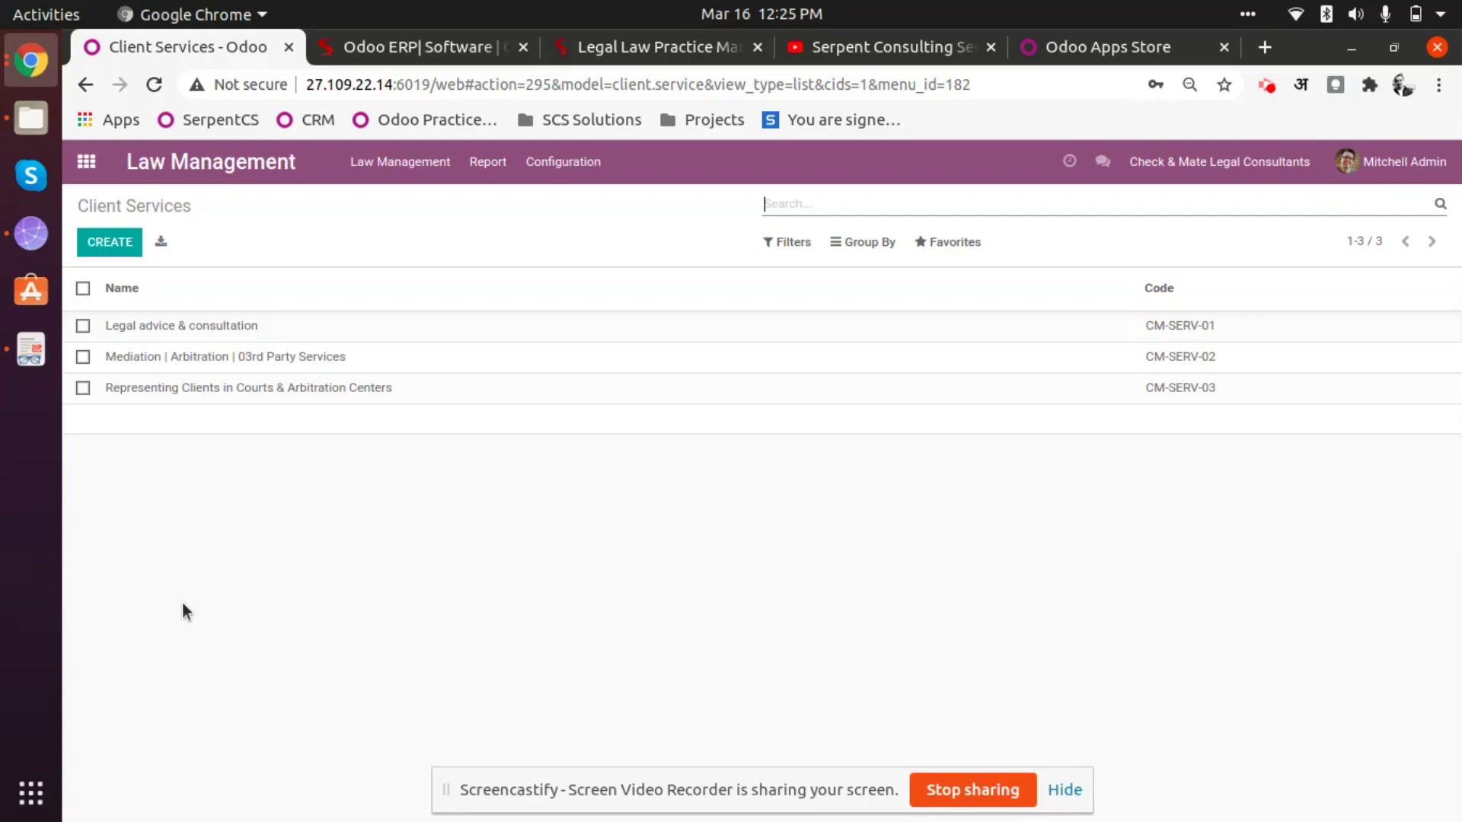
{"action": "left_click", "coordinate": [103, 244]}
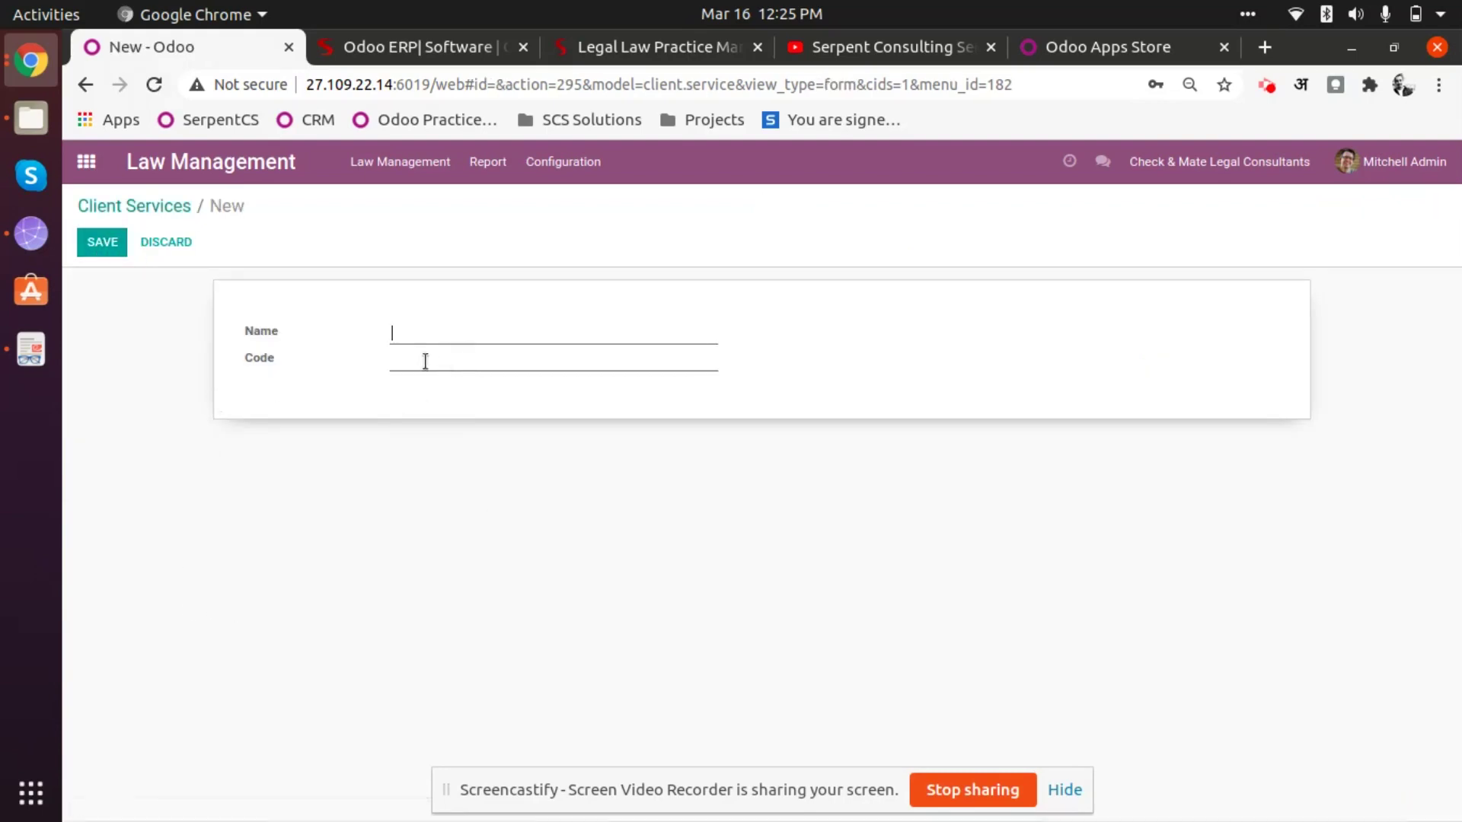
{"action": "left_click", "coordinate": [167, 241]}
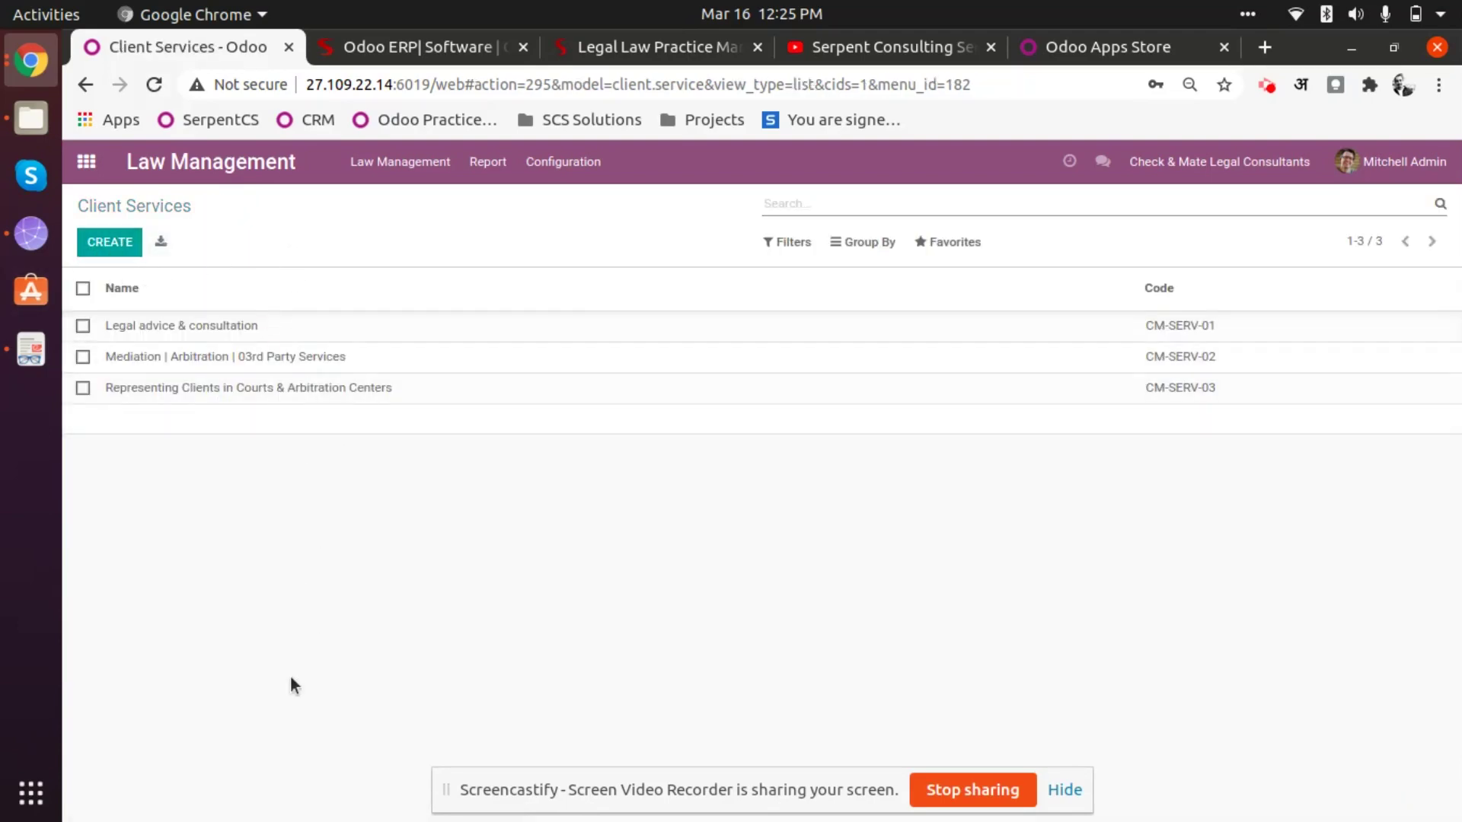
{"action": "left_click", "coordinate": [563, 161]}
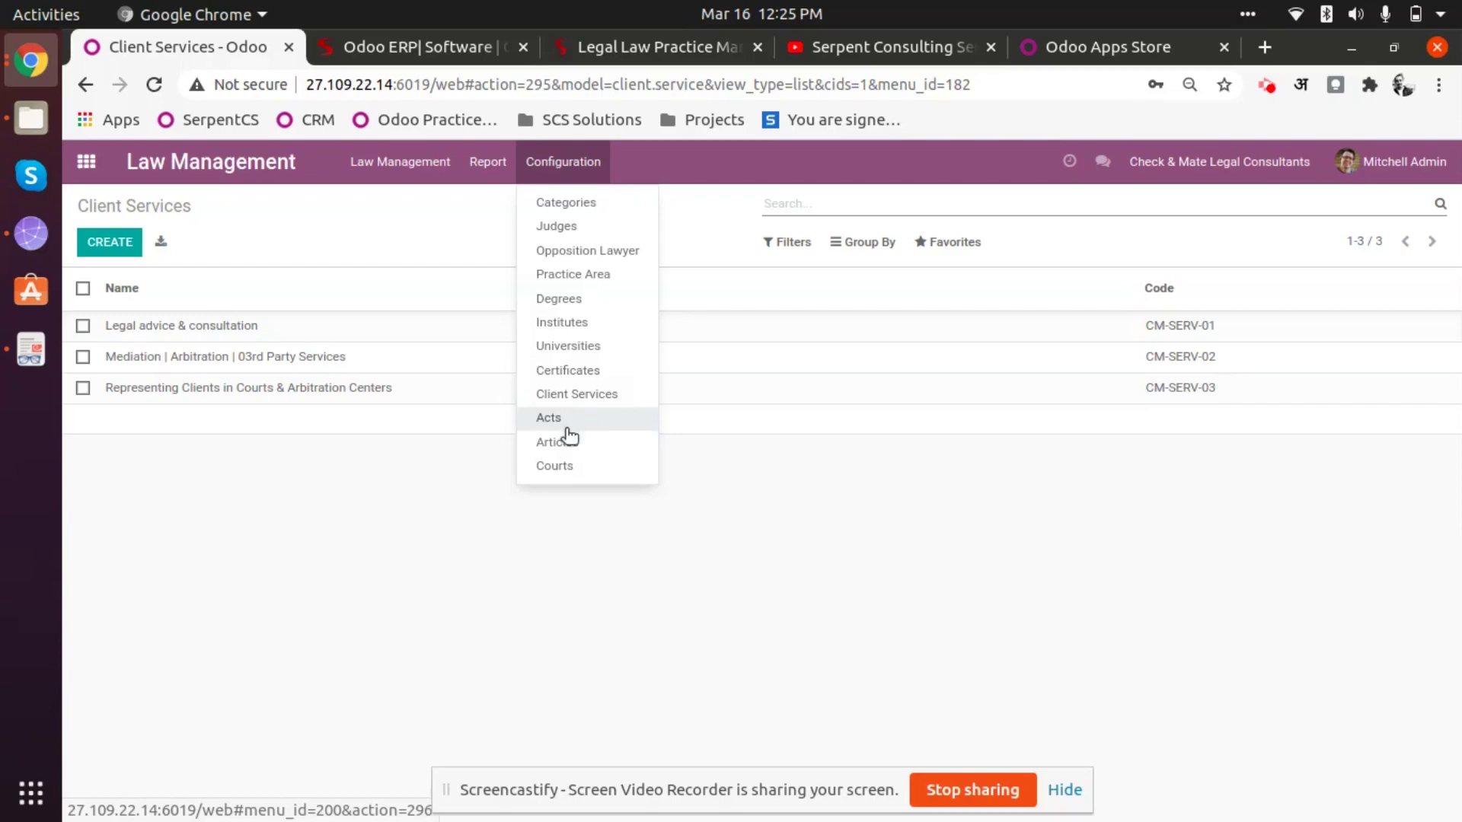
View the two acts, then open the Article list showing ARTICLE 1 (Criminal).
{"action": "left_click", "coordinate": [595, 418]}
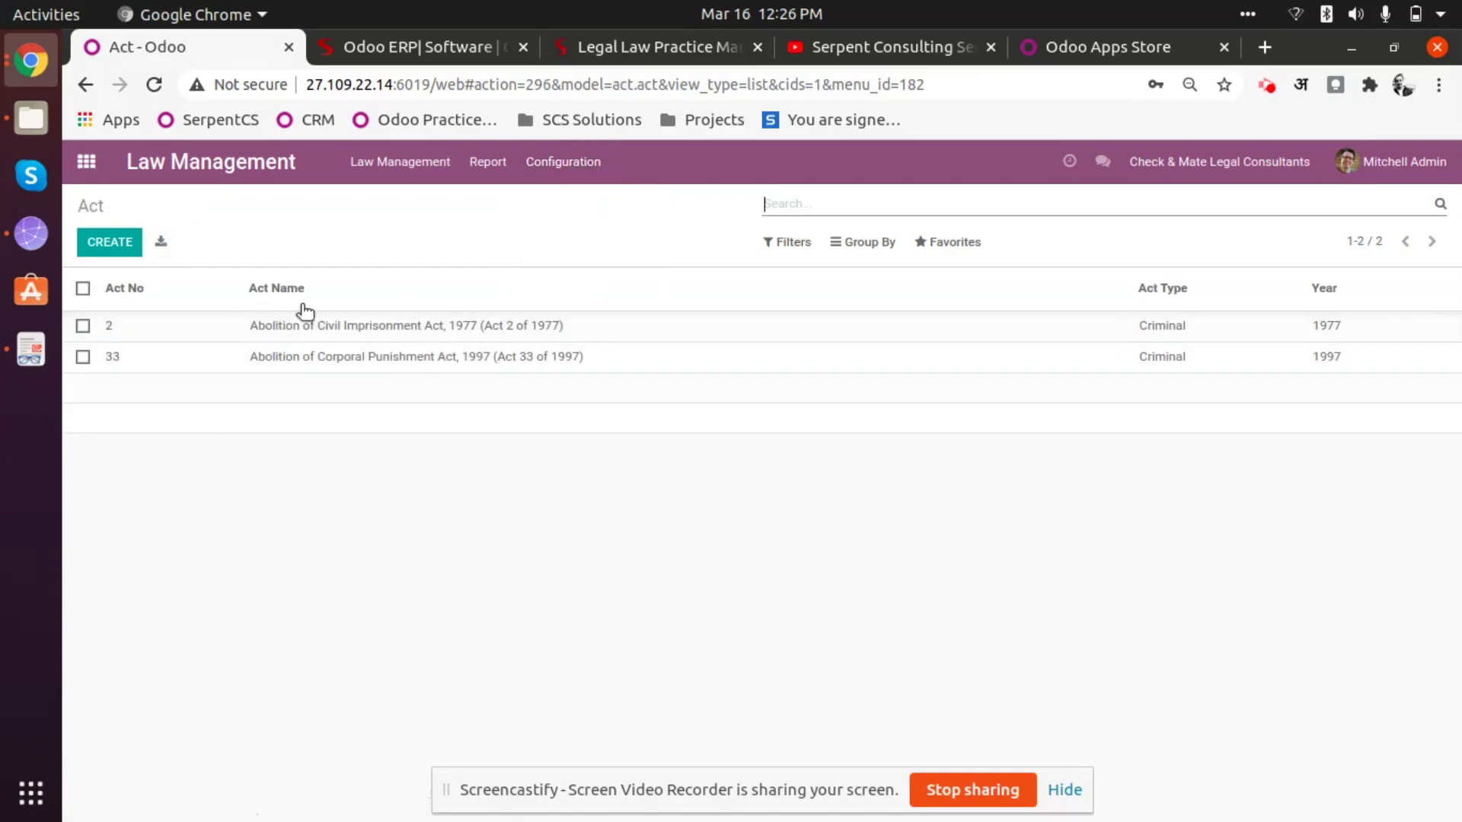
{"action": "left_click", "coordinate": [570, 163]}
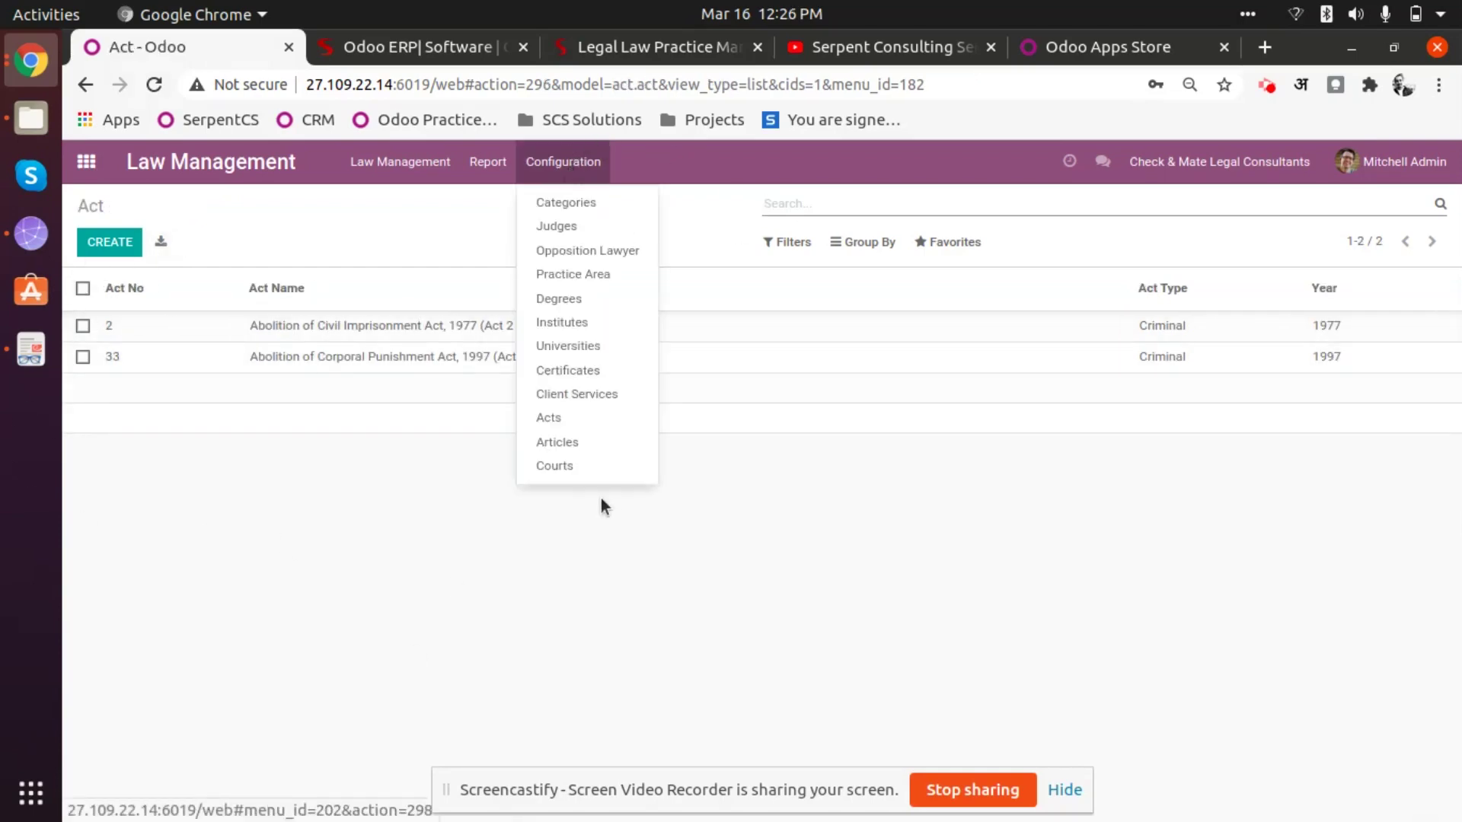
{"action": "left_click", "coordinate": [575, 442]}
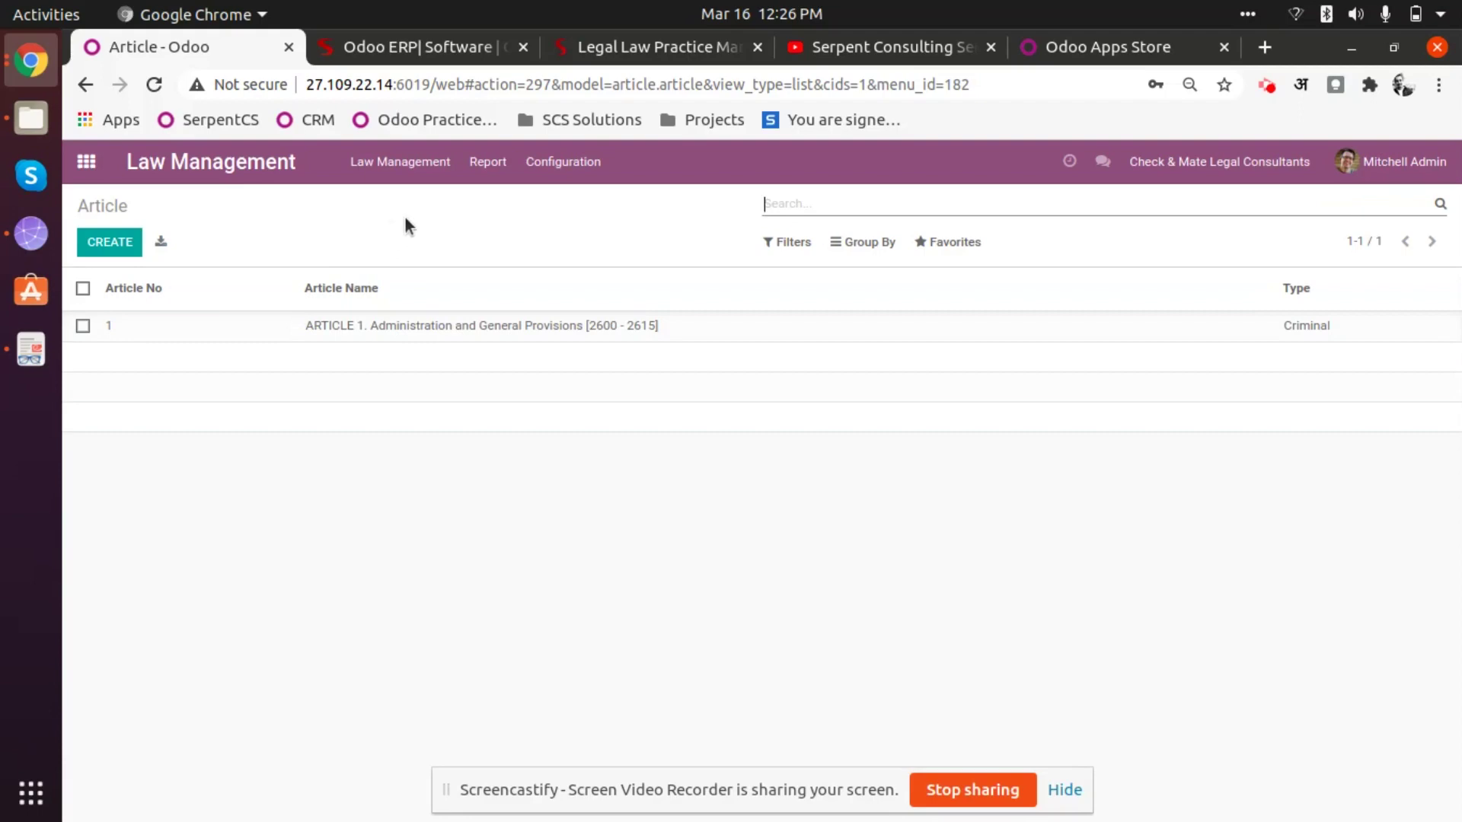
Open the Courts list grouped by location and expand the India (3) group.
{"action": "left_click", "coordinate": [563, 160]}
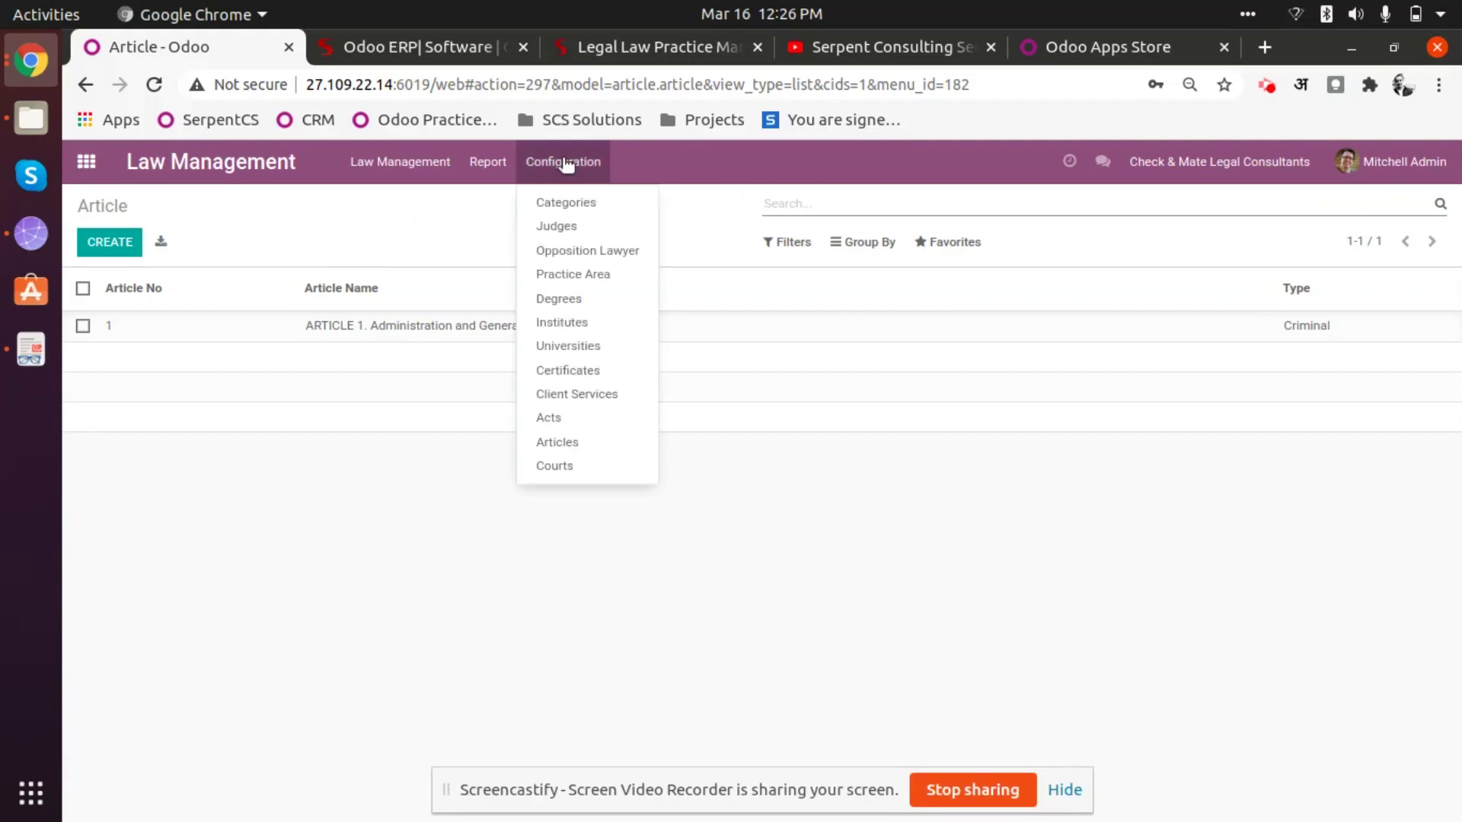
{"action": "left_click", "coordinate": [567, 473]}
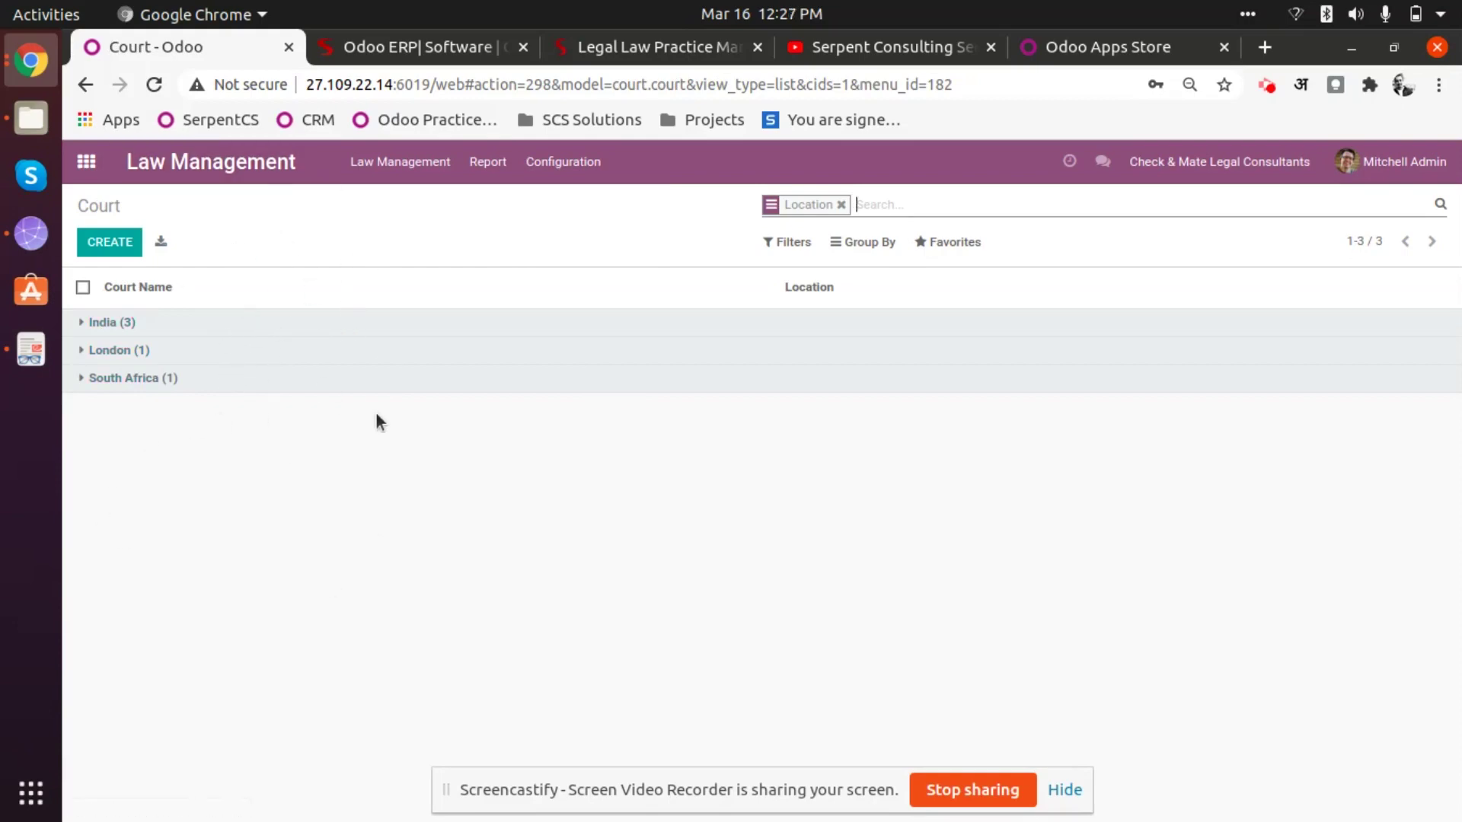
{"action": "left_click", "coordinate": [576, 167]}
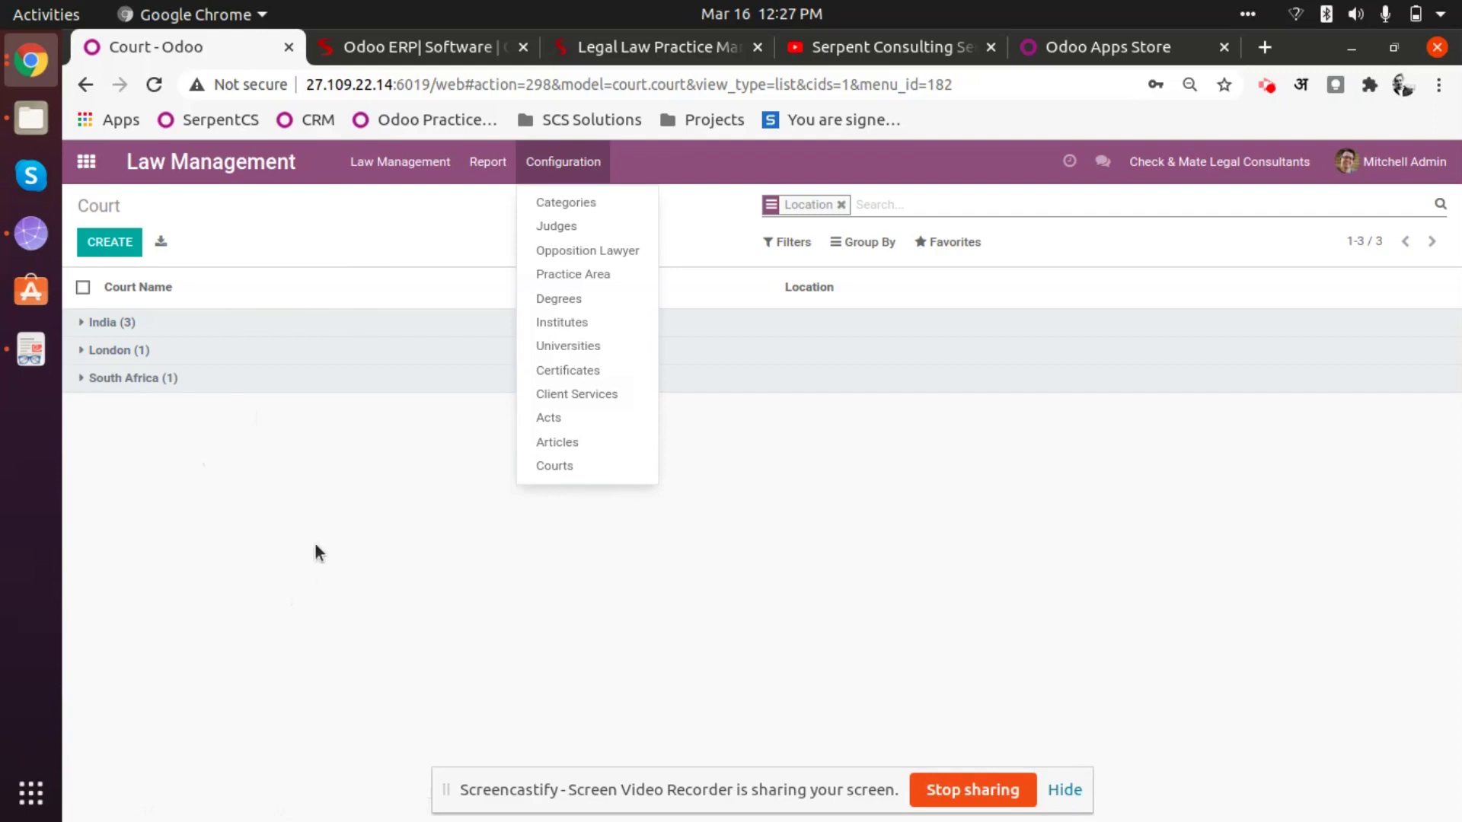
{"action": "left_click", "coordinate": [347, 169]}
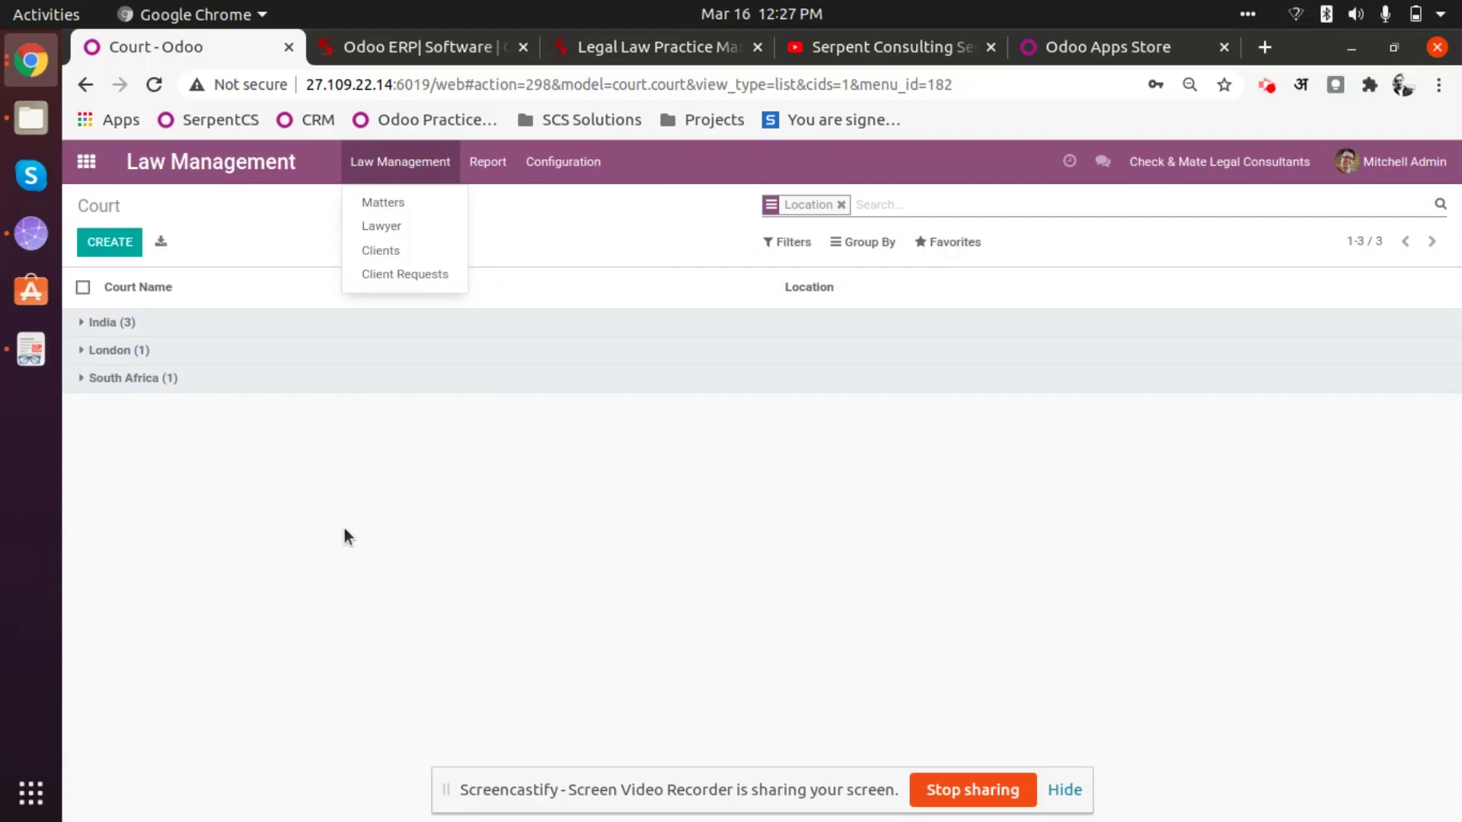
{"action": "left_click", "coordinate": [344, 528]}
{"action": "left_click", "coordinate": [177, 327]}
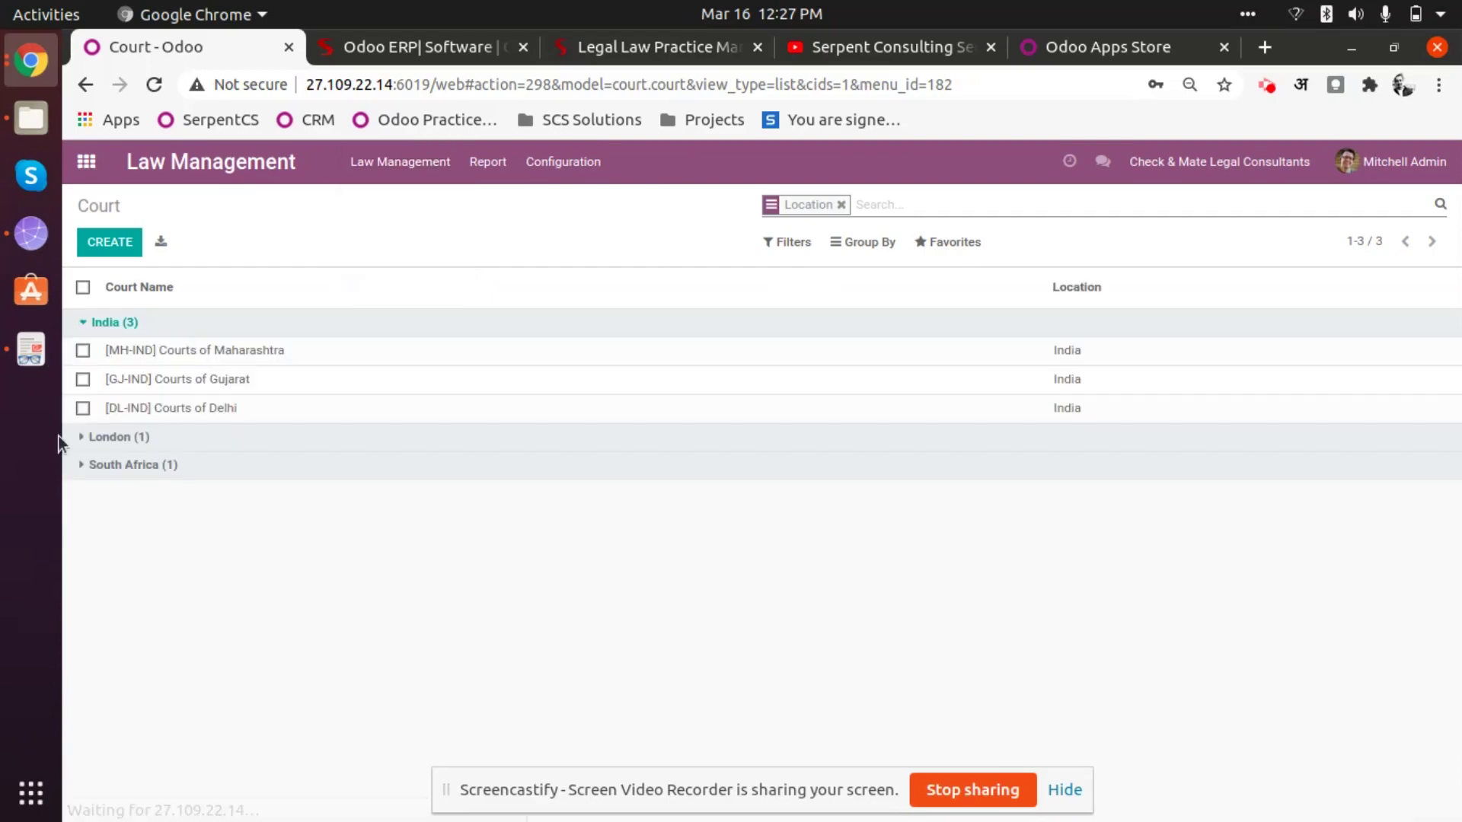
Start a new court and discard it, then open [MH-IND] Courts of Maharashtra.
{"action": "left_click", "coordinate": [113, 245]}
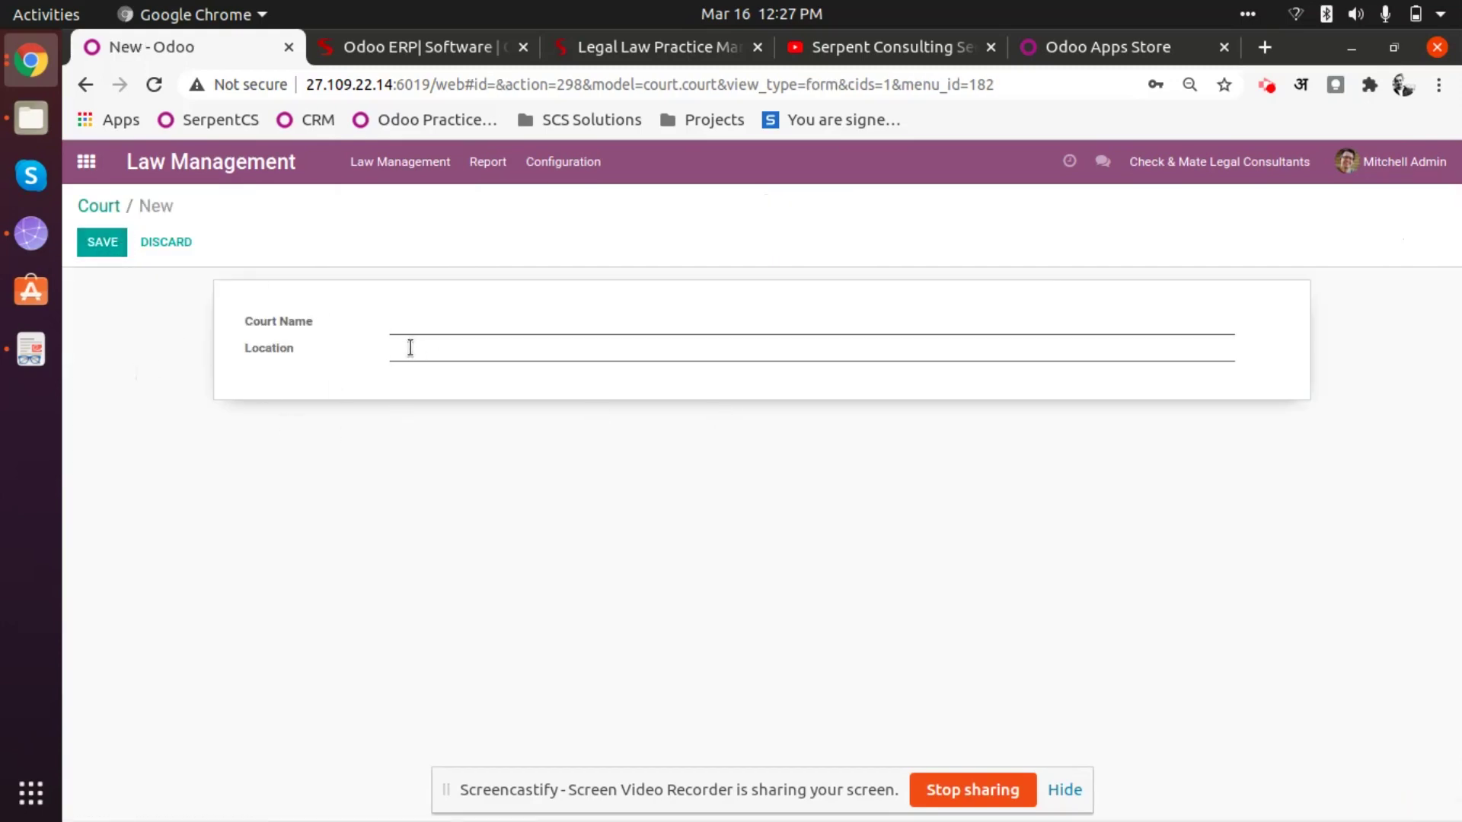
{"action": "left_click", "coordinate": [409, 323]}
{"action": "left_click", "coordinate": [172, 243]}
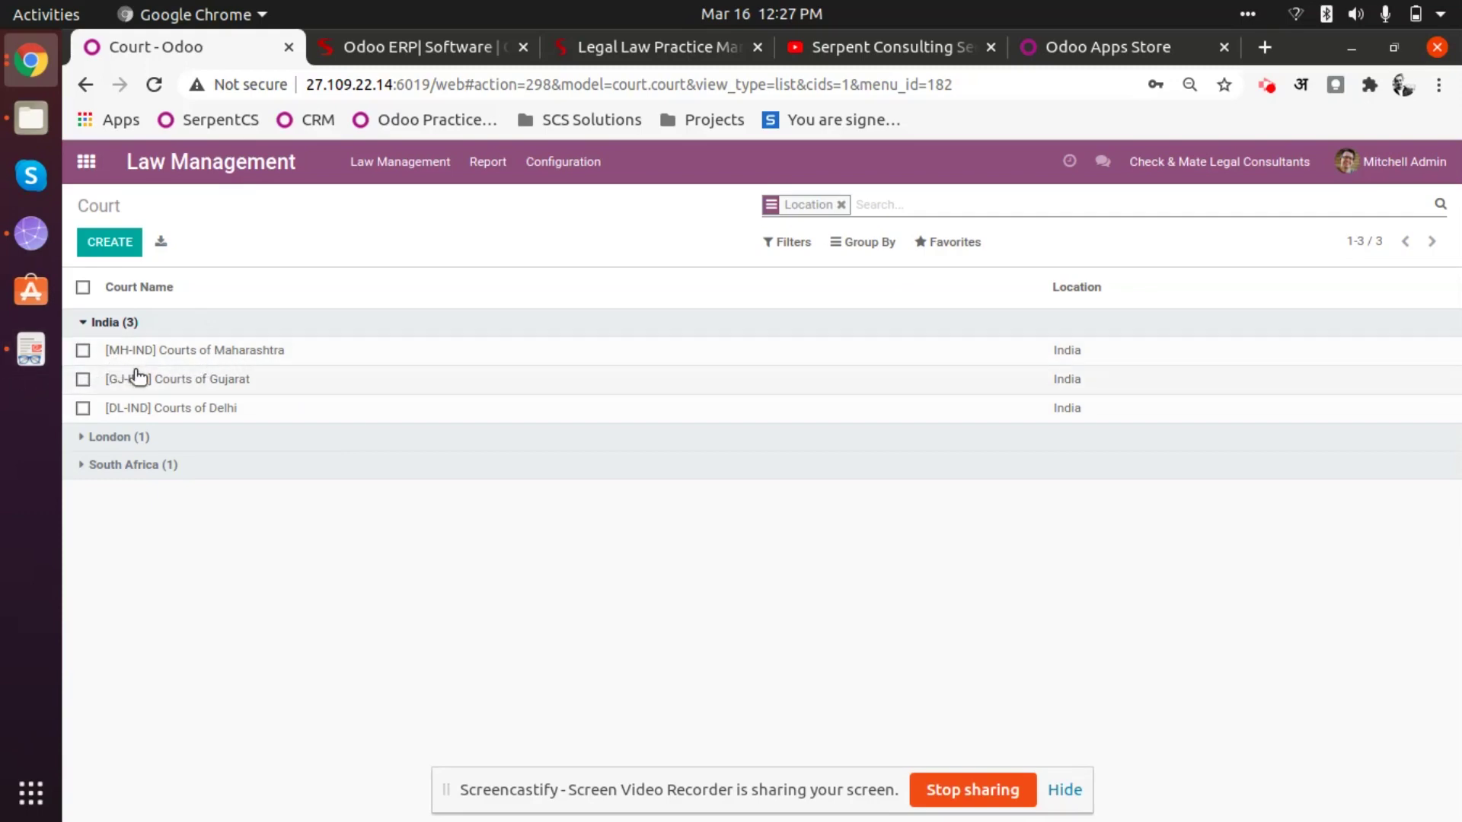
{"action": "left_click", "coordinate": [159, 350]}
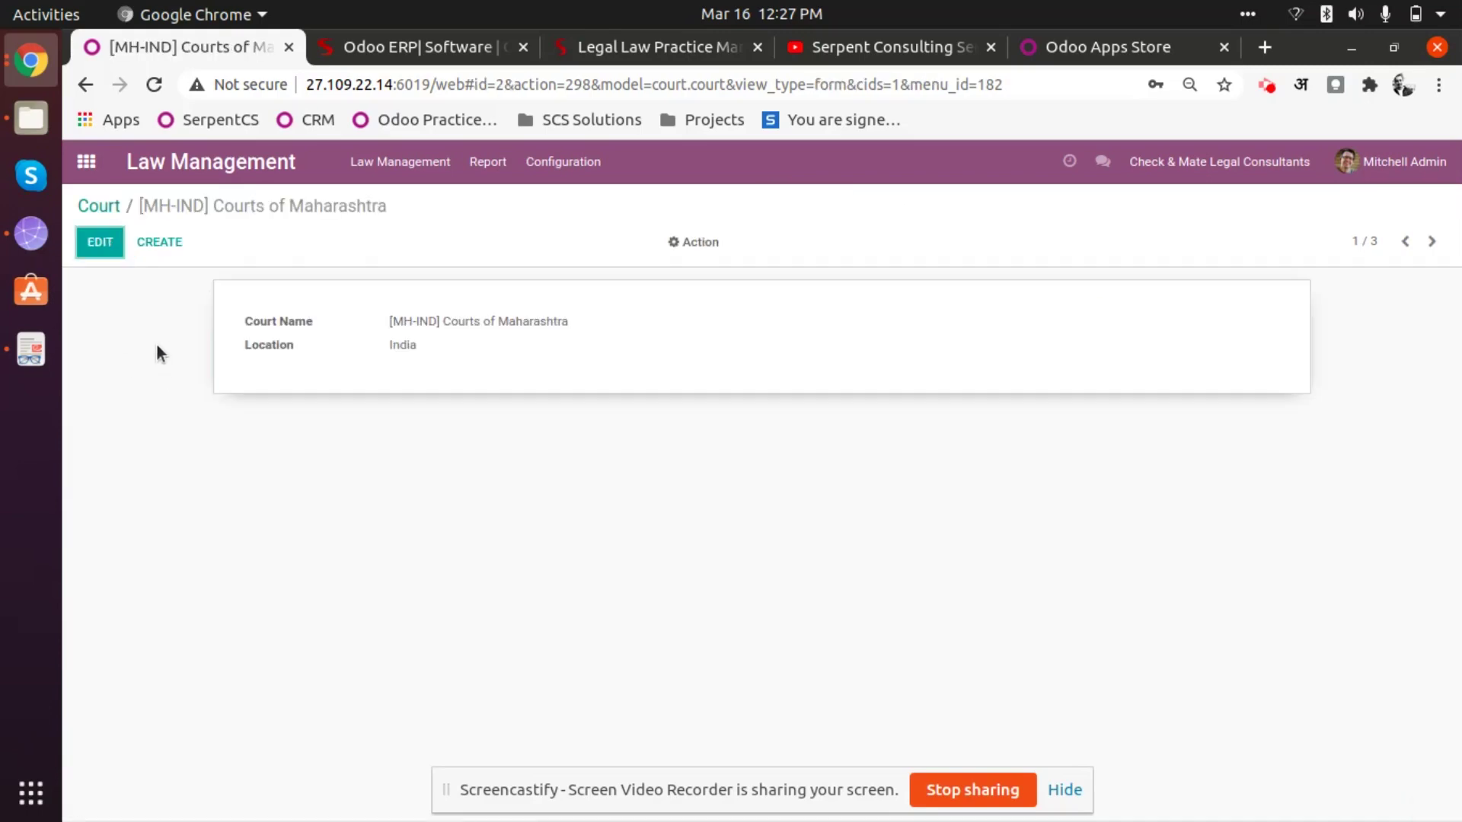
Return to the Court list and collapse India, leaving India (3), London (1), South Africa (1).
{"action": "left_click", "coordinate": [99, 206]}
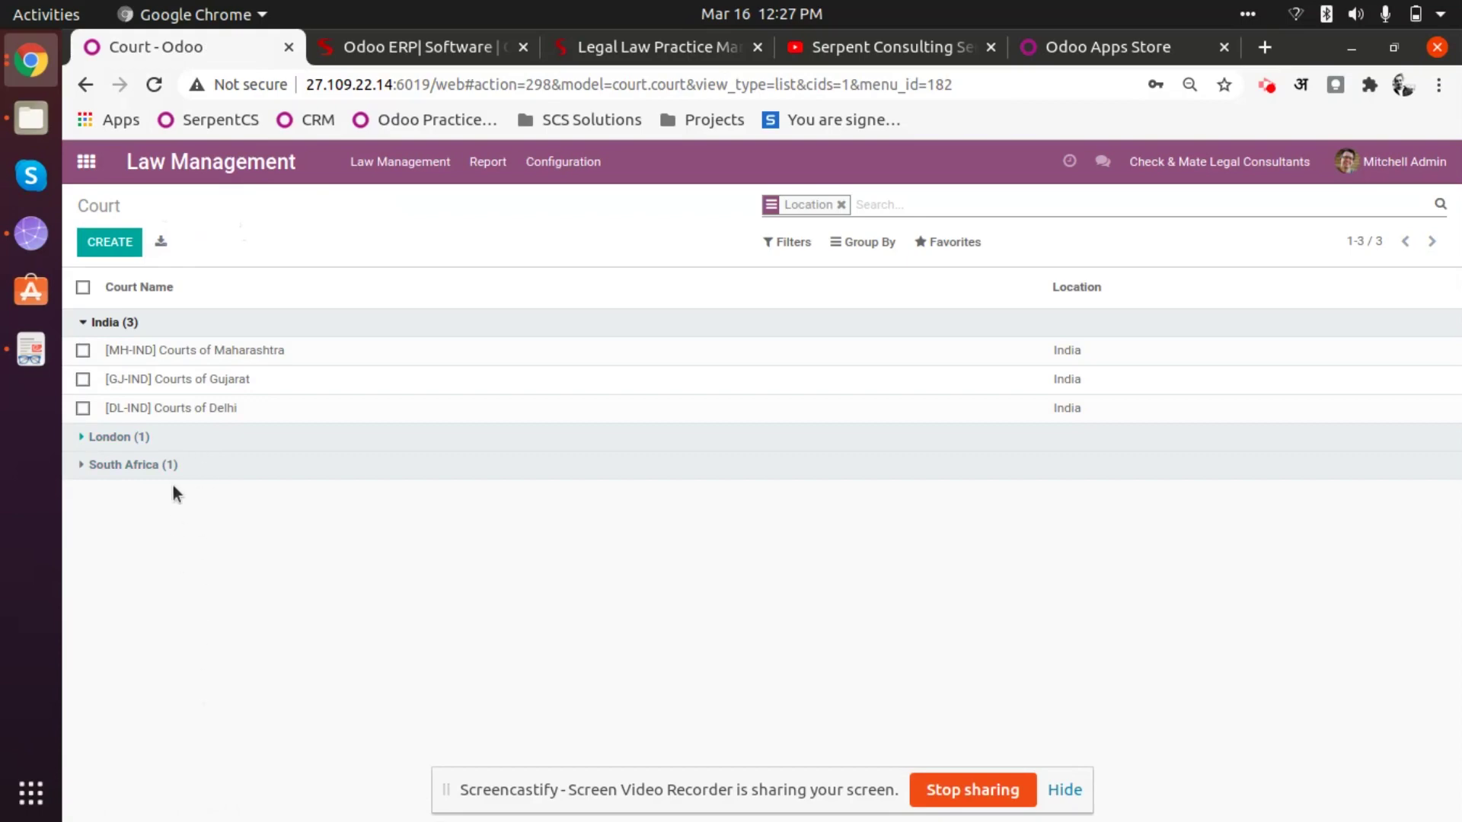
{"action": "left_click", "coordinate": [185, 324]}
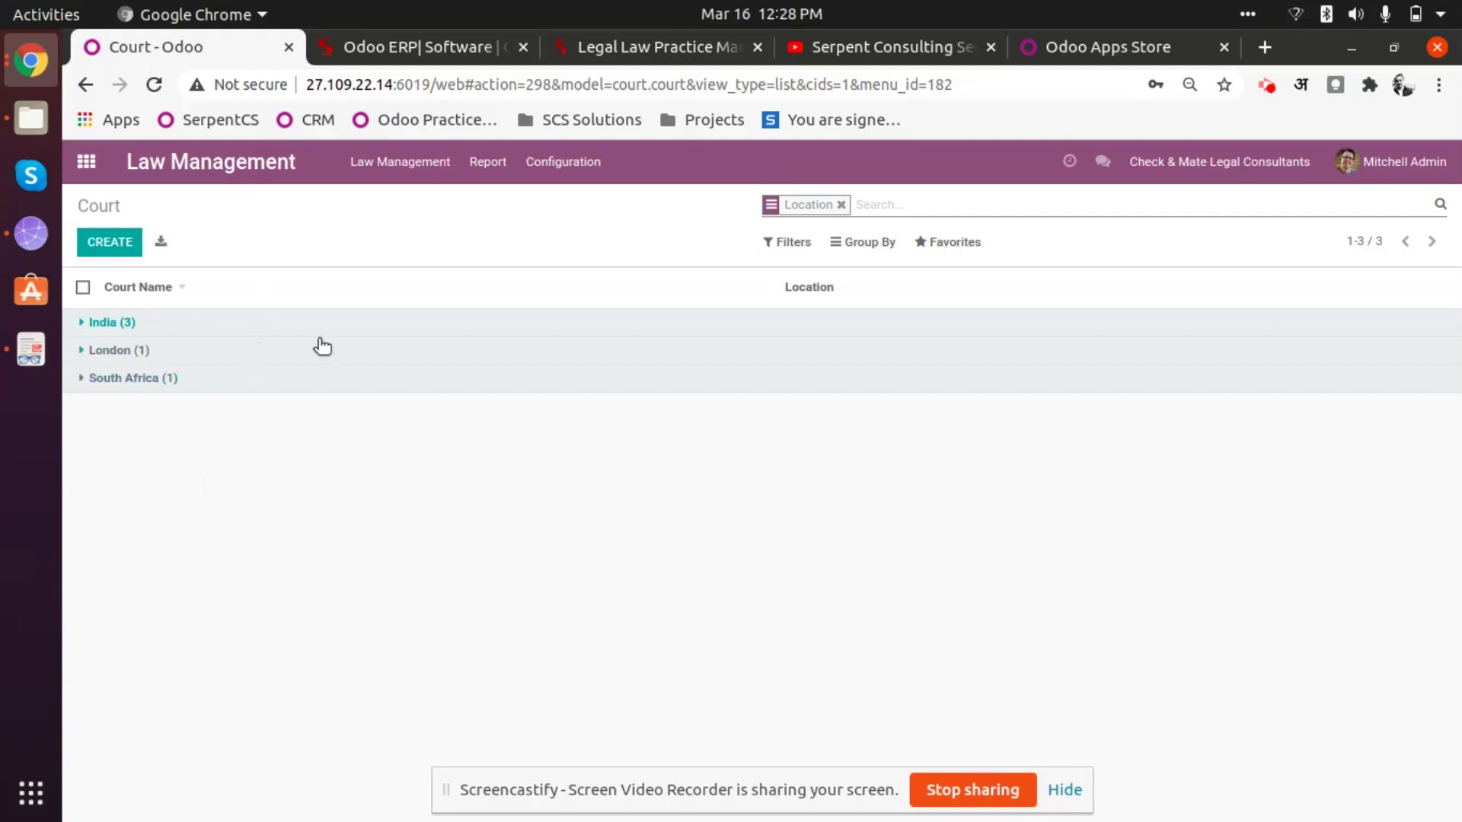
{"action": "left_click", "coordinate": [577, 174]}
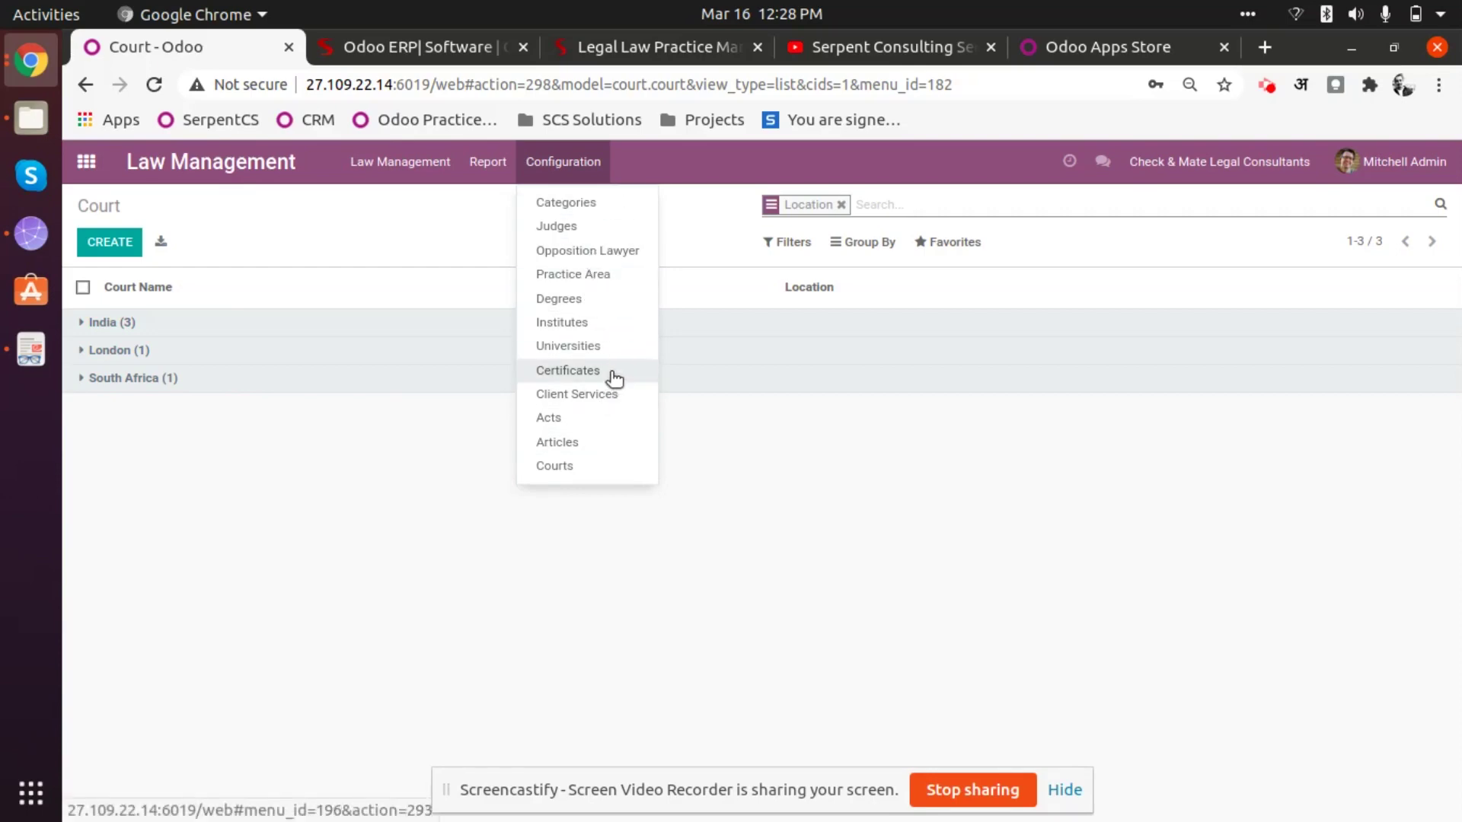
{"action": "left_click", "coordinate": [422, 233]}
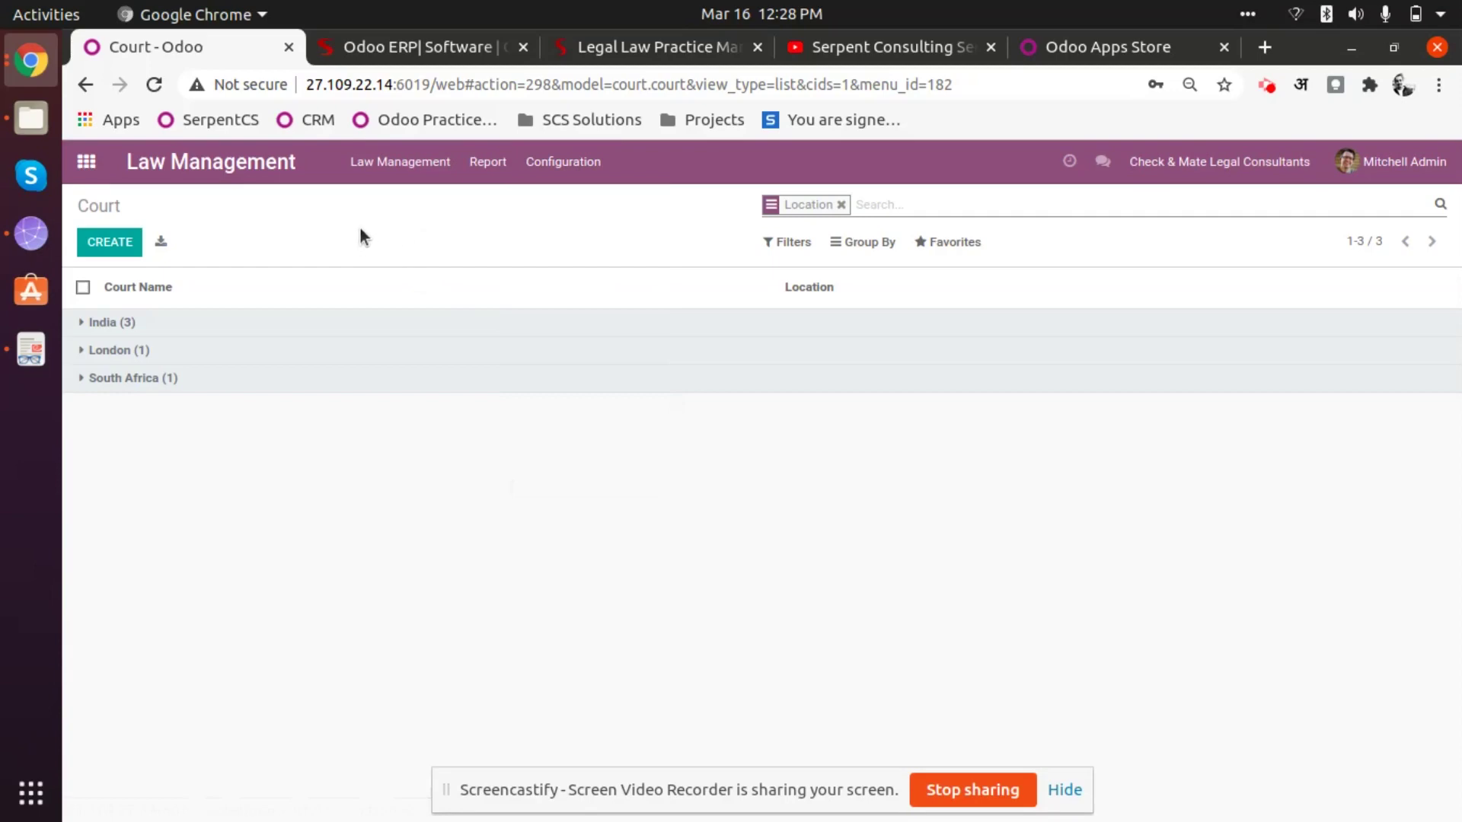
{"action": "left_click", "coordinate": [402, 169]}
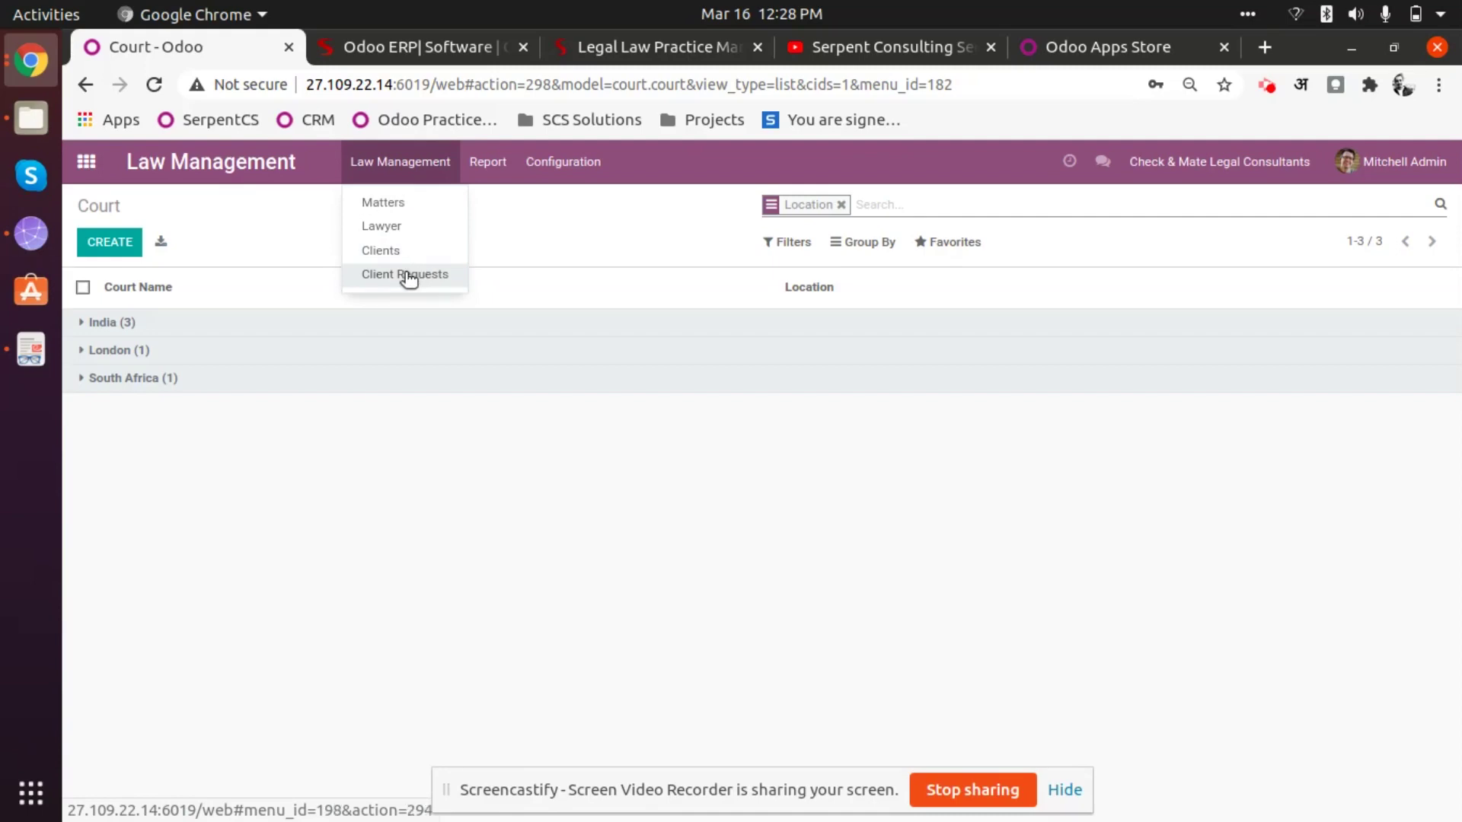
{"action": "left_click", "coordinate": [592, 254]}
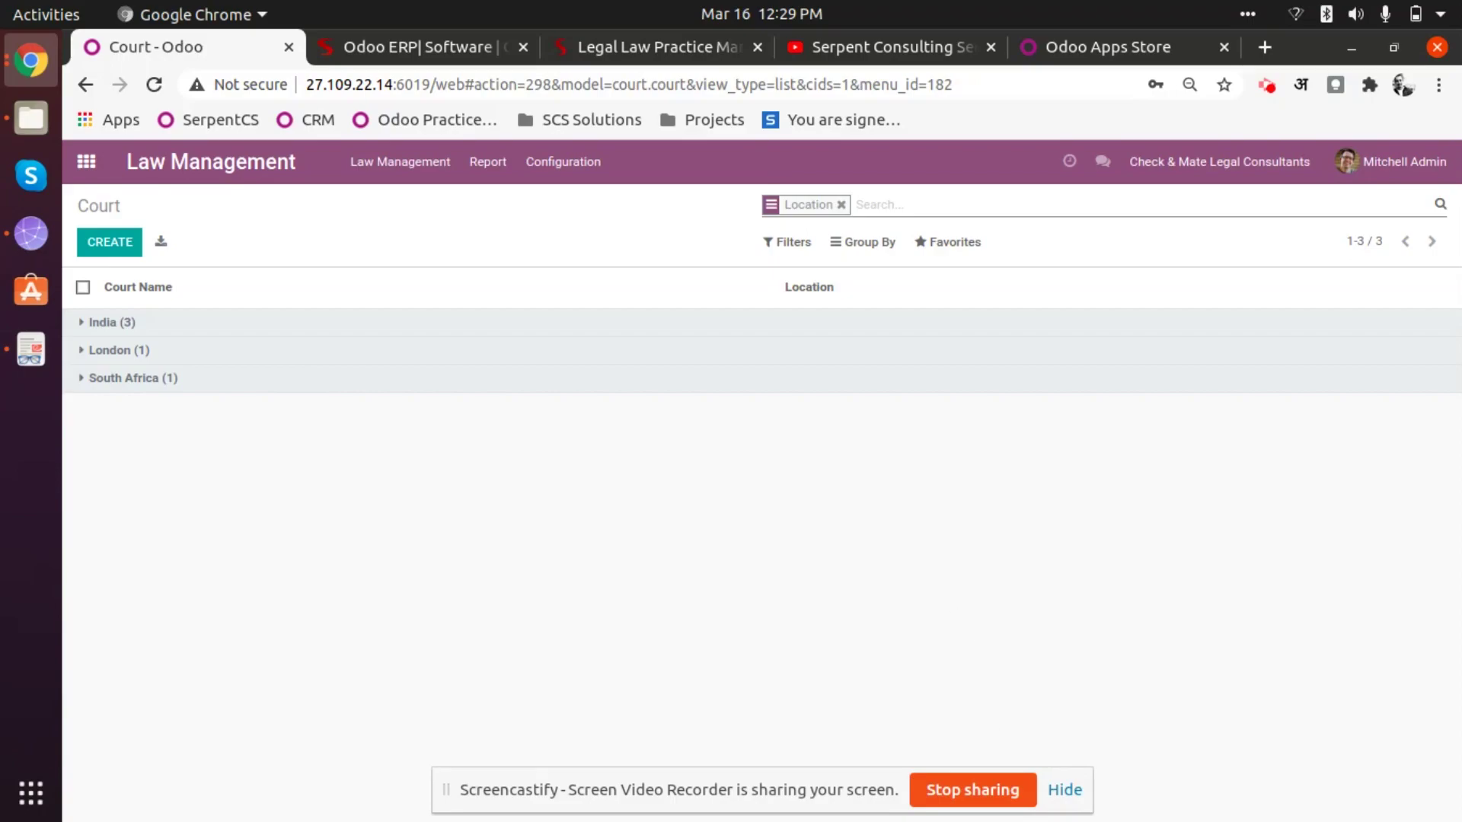
{"action": "left_click", "coordinate": [1010, 791]}
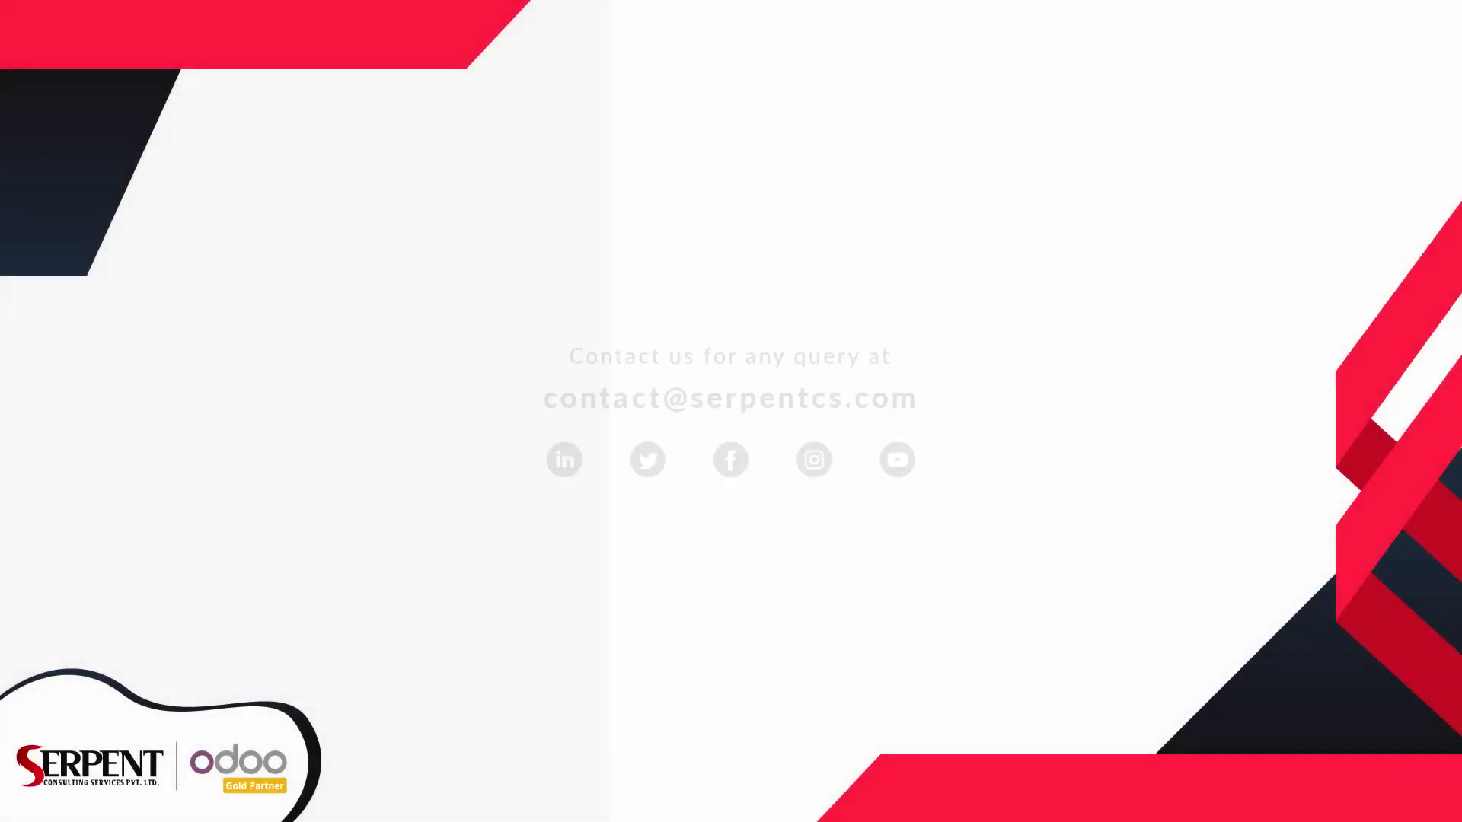